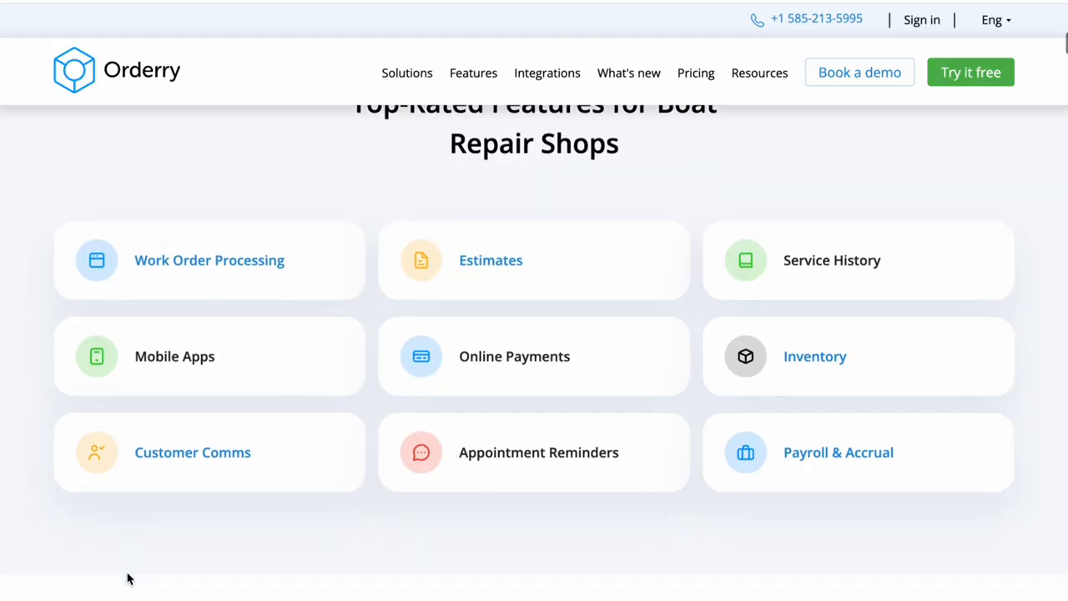
Look through the boat repair shop features on the product page and go to the account sign-in.
{"action": "scroll", "coordinate": [128, 577], "scroll_direction": "down", "scroll_amount": 14}
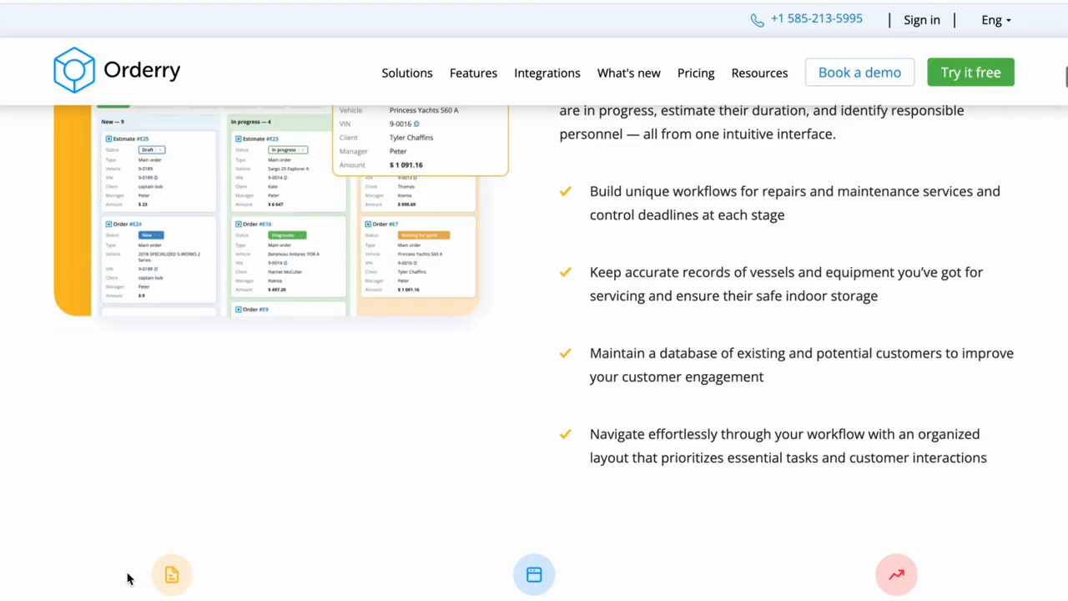
{"action": "scroll", "coordinate": [126, 572], "scroll_direction": "down", "scroll_amount": 12}
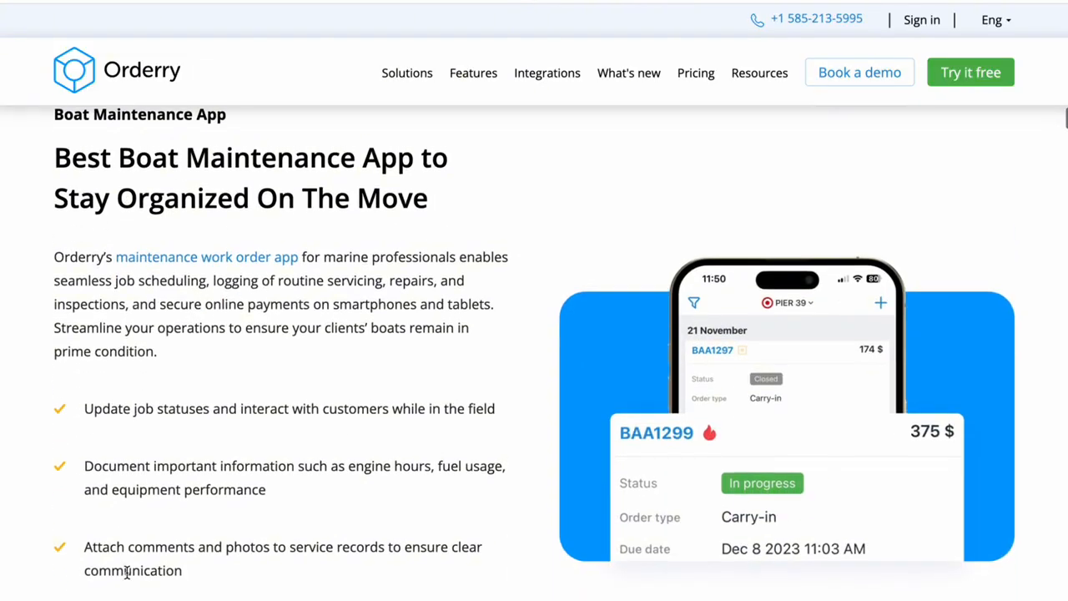
{"action": "scroll", "coordinate": [128, 577], "scroll_direction": "down", "scroll_amount": 12}
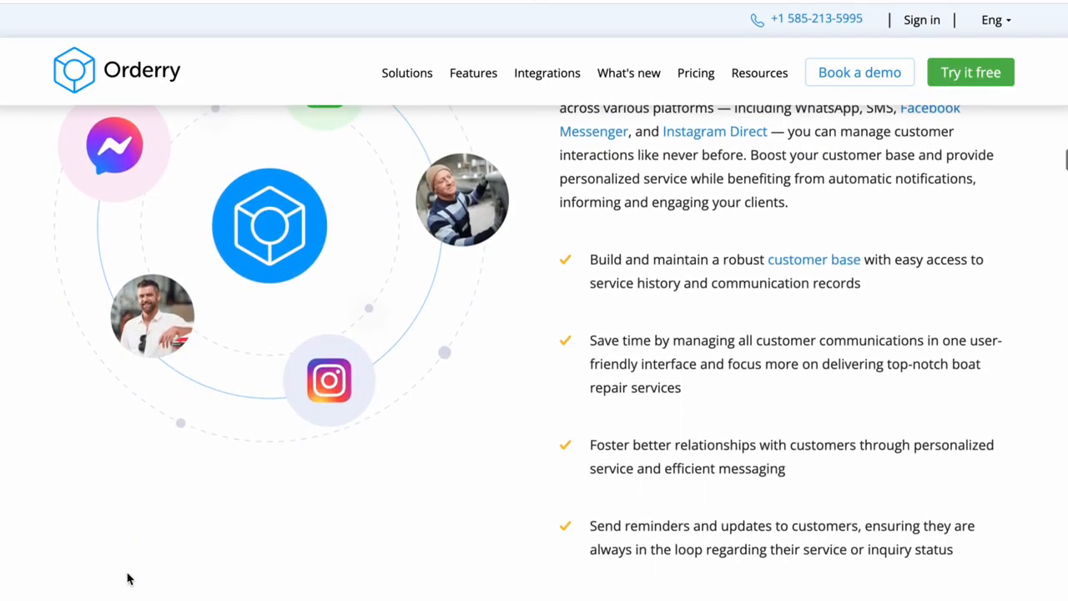
{"action": "scroll", "coordinate": [128, 577], "scroll_direction": "down", "scroll_amount": 2}
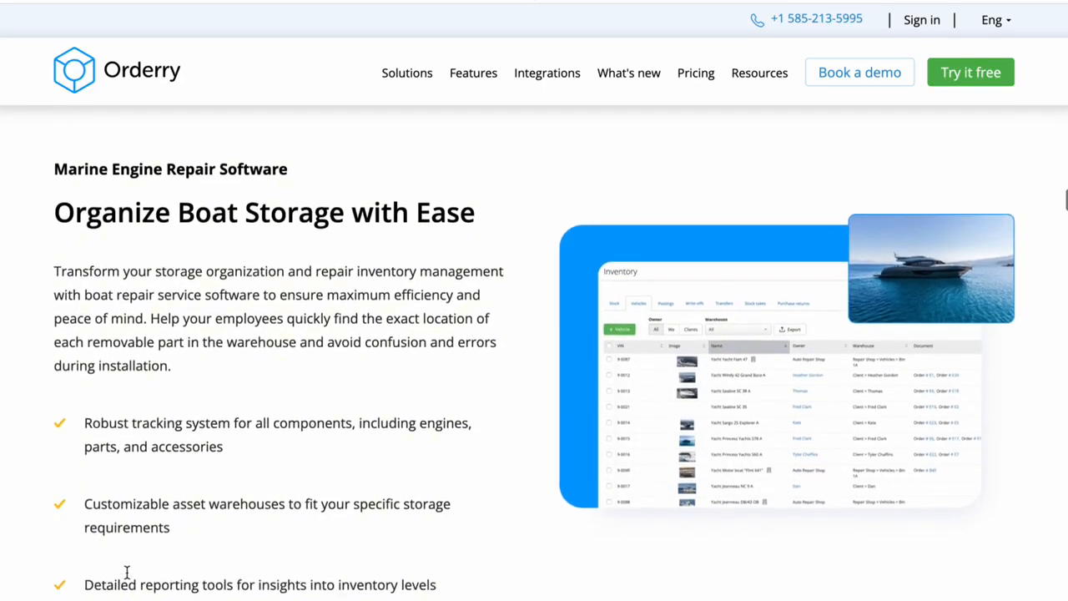
{"action": "scroll", "coordinate": [127, 577], "scroll_direction": "up", "scroll_amount": 1}
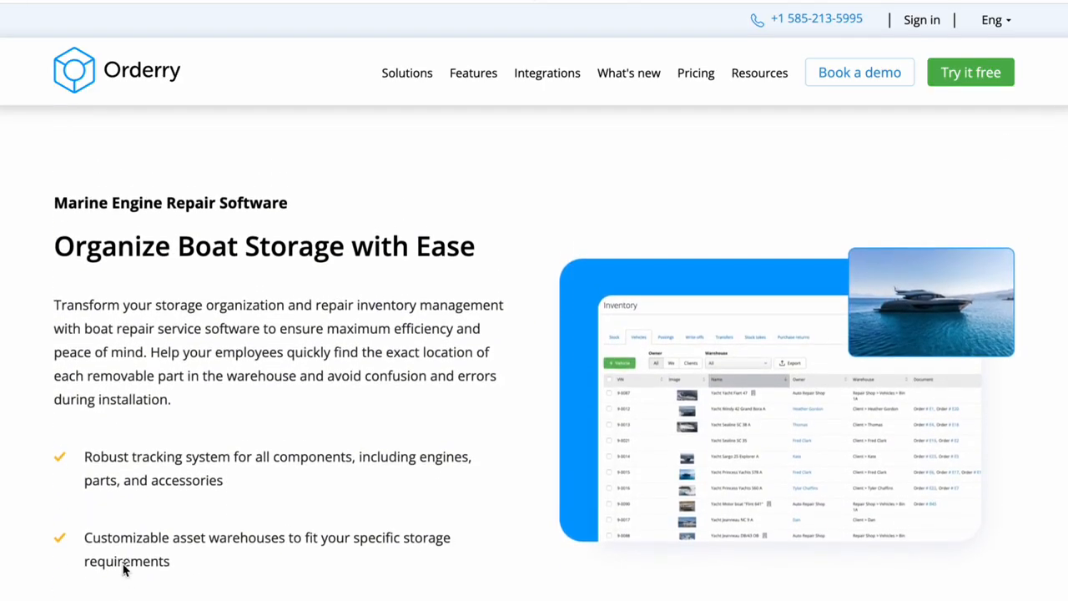
{"action": "left_click", "coordinate": [926, 21]}
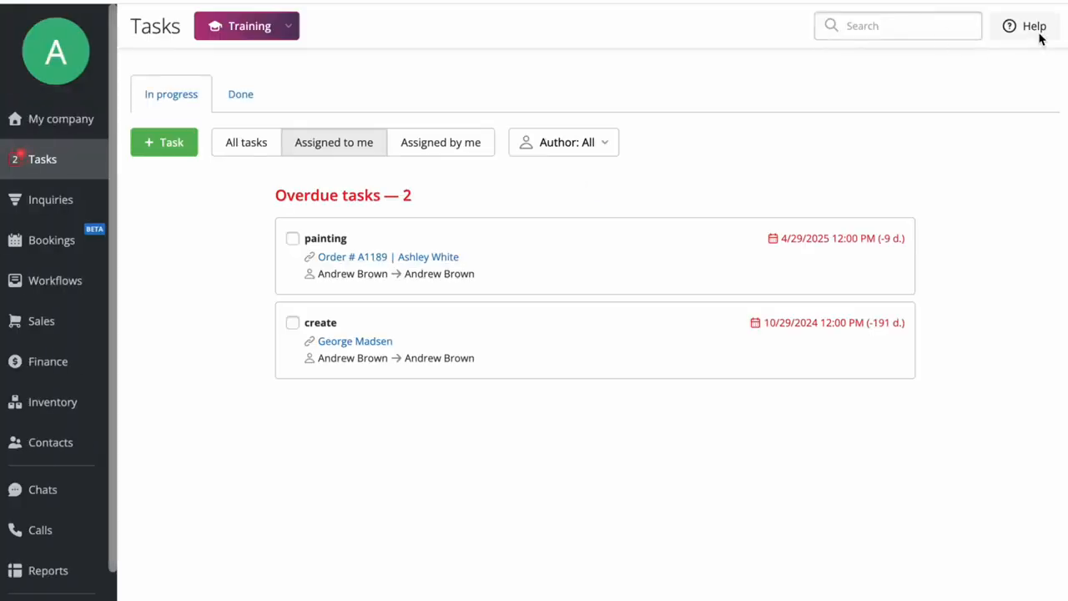
Open the support chat from the help options and close it again.
{"action": "left_click", "coordinate": [1033, 36]}
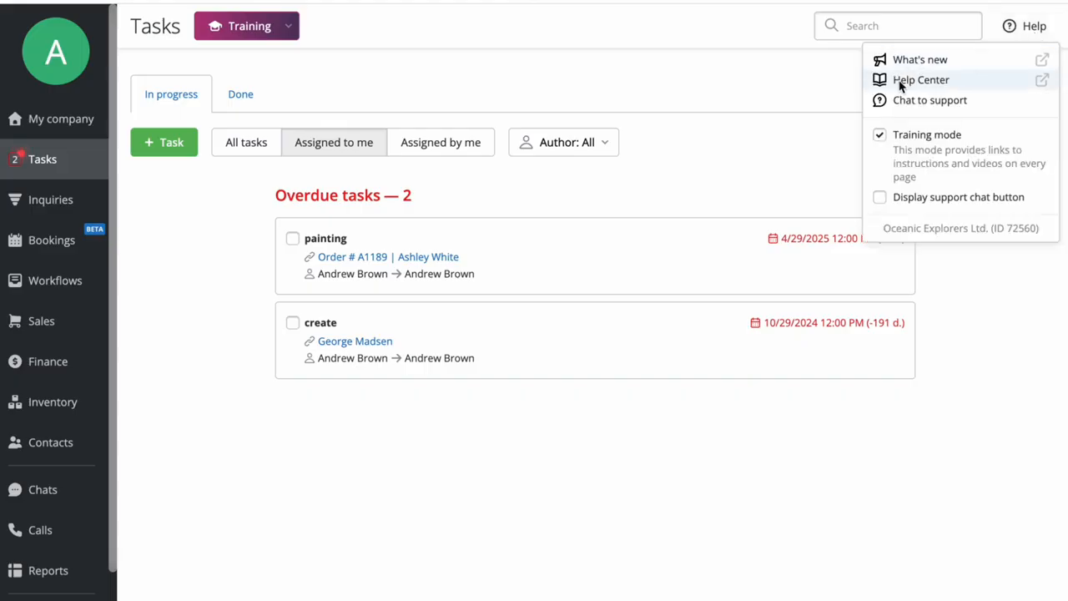
{"action": "left_click", "coordinate": [922, 101]}
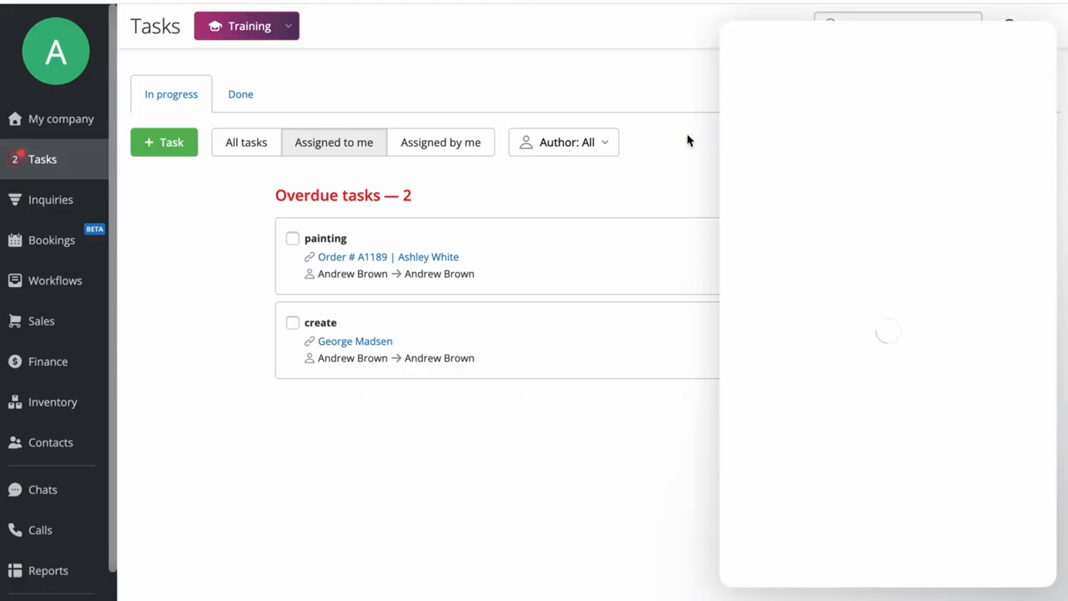
{"action": "left_click", "coordinate": [1030, 50]}
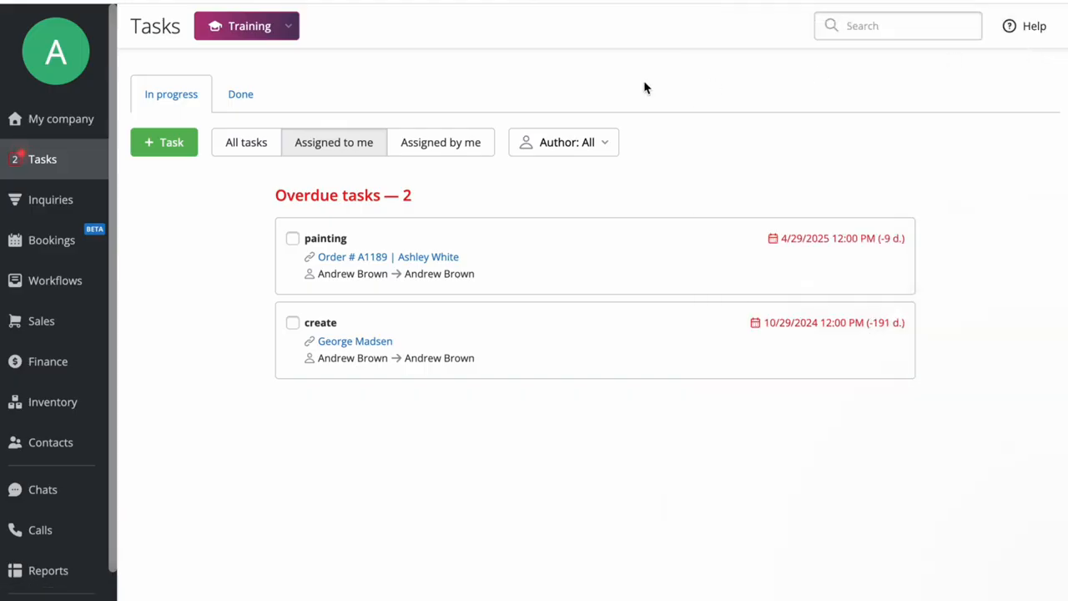
Turn Training mode off and back on in the help options, and open the page's training links.
{"action": "left_click", "coordinate": [1024, 26]}
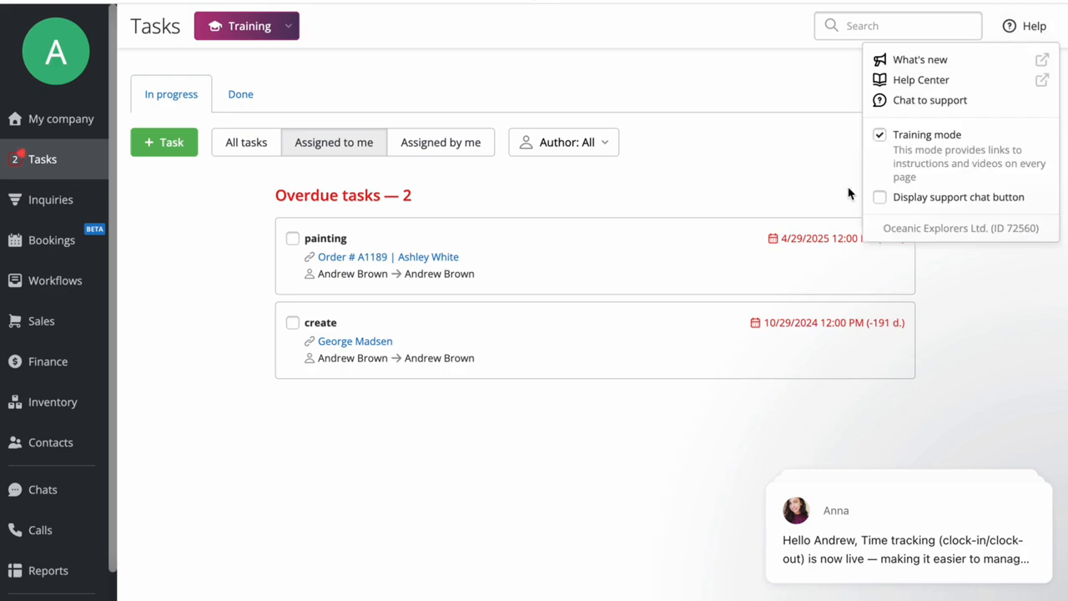
{"action": "left_click", "coordinate": [880, 137]}
{"action": "left_click", "coordinate": [880, 137]}
{"action": "left_click", "coordinate": [281, 28]}
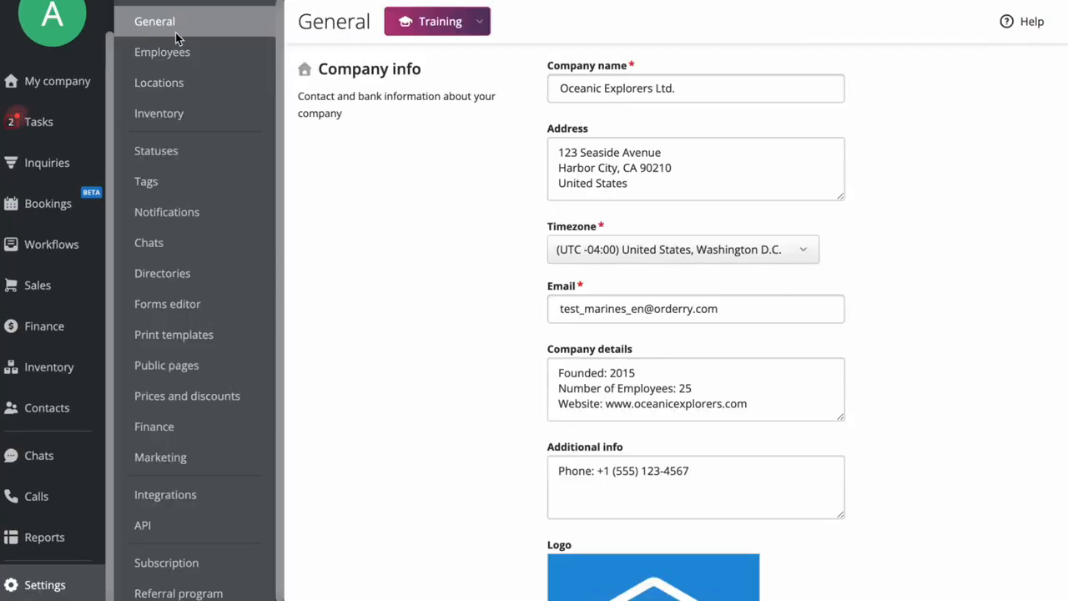
Review the company name, address, logo and currency in the general settings, and save the company info.
{"action": "left_click", "coordinate": [715, 87]}
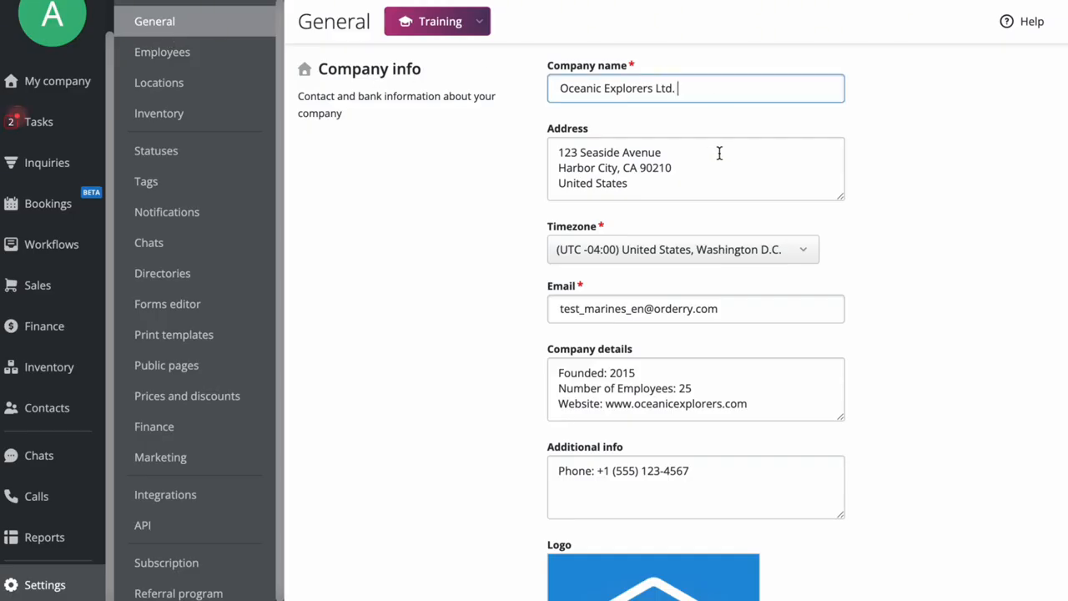
{"action": "left_click", "coordinate": [718, 155]}
{"action": "scroll", "coordinate": [437, 336], "scroll_direction": "down", "scroll_amount": 5}
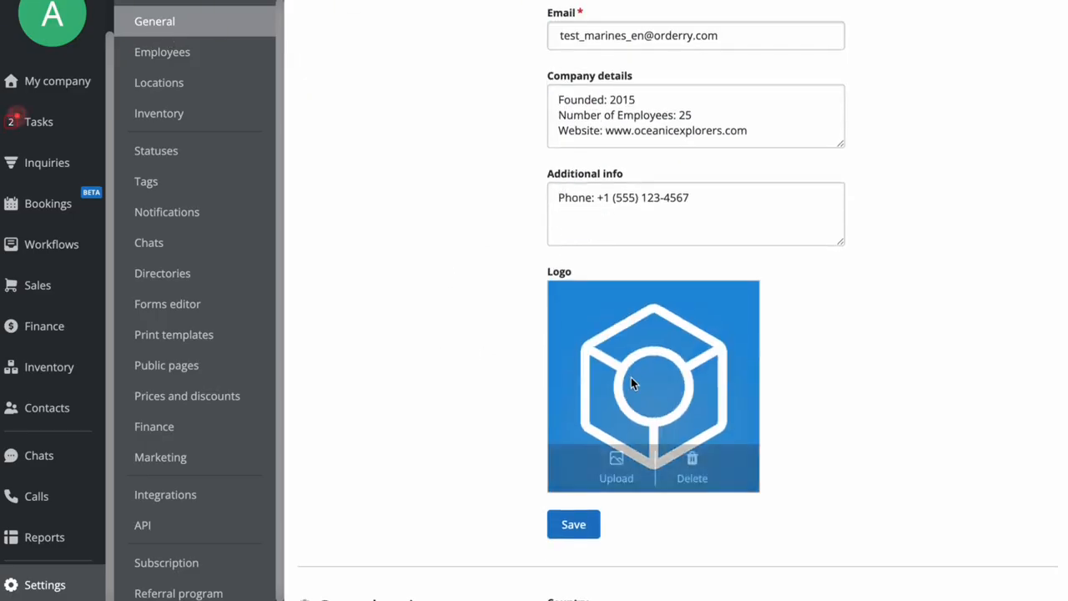
{"action": "scroll", "coordinate": [431, 413], "scroll_direction": "down", "scroll_amount": 2}
{"action": "scroll", "coordinate": [431, 413], "scroll_direction": "down", "scroll_amount": 2}
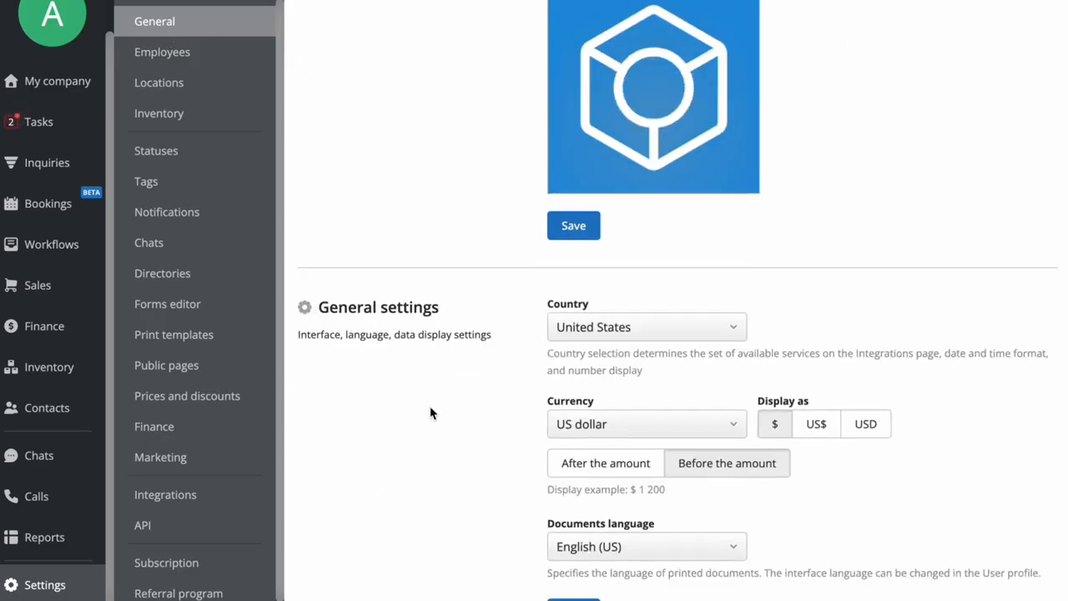
{"action": "left_click", "coordinate": [663, 427]}
{"action": "left_click", "coordinate": [398, 295]}
{"action": "left_click", "coordinate": [594, 236]}
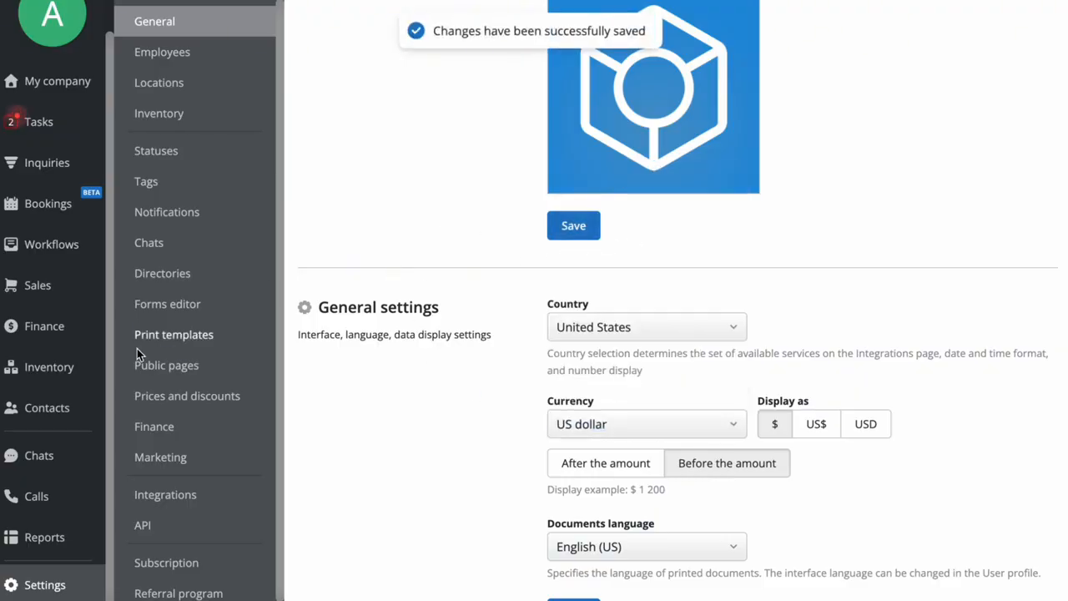
Insert the company logo on a new line below the Company Address variable in the Estimate print template.
{"action": "left_click", "coordinate": [177, 341]}
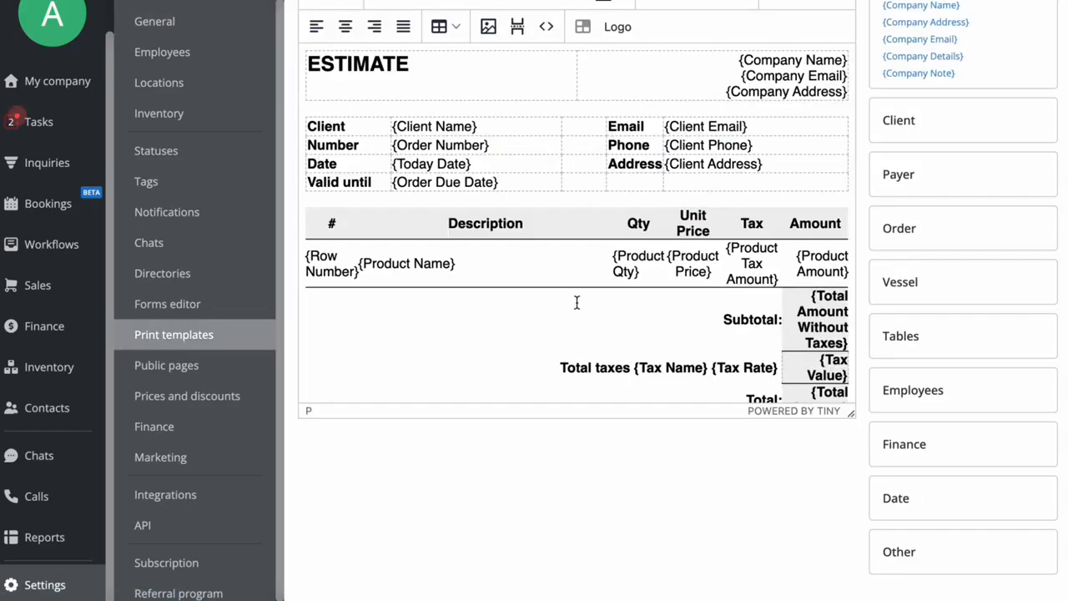
{"action": "scroll", "coordinate": [575, 303], "scroll_direction": "up", "scroll_amount": 3}
{"action": "left_click", "coordinate": [737, 185]}
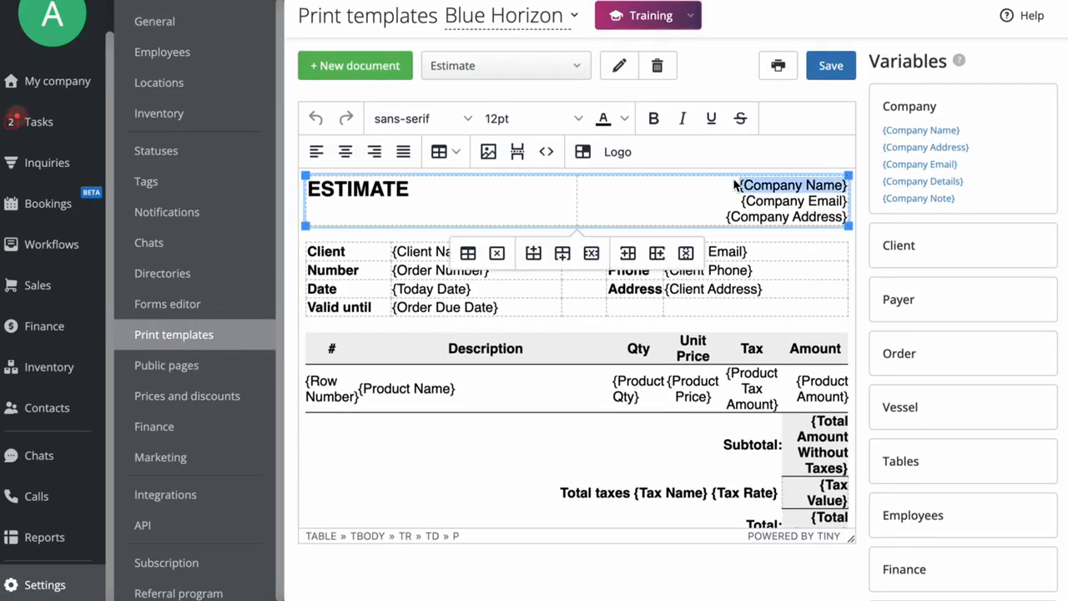
{"action": "left_click", "coordinate": [714, 222]}
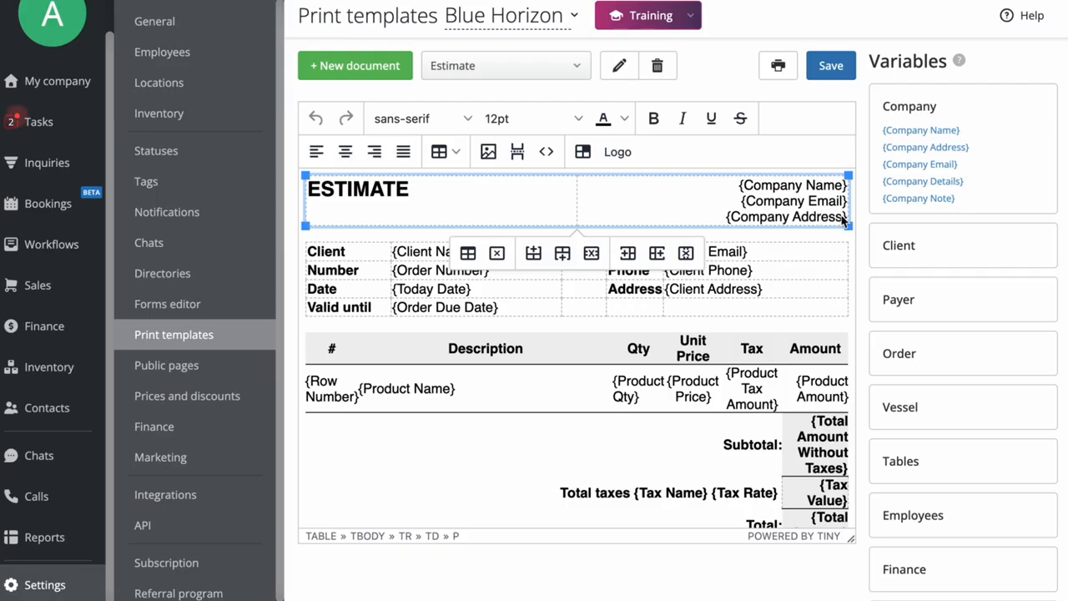
{"action": "key", "text": "Return"}
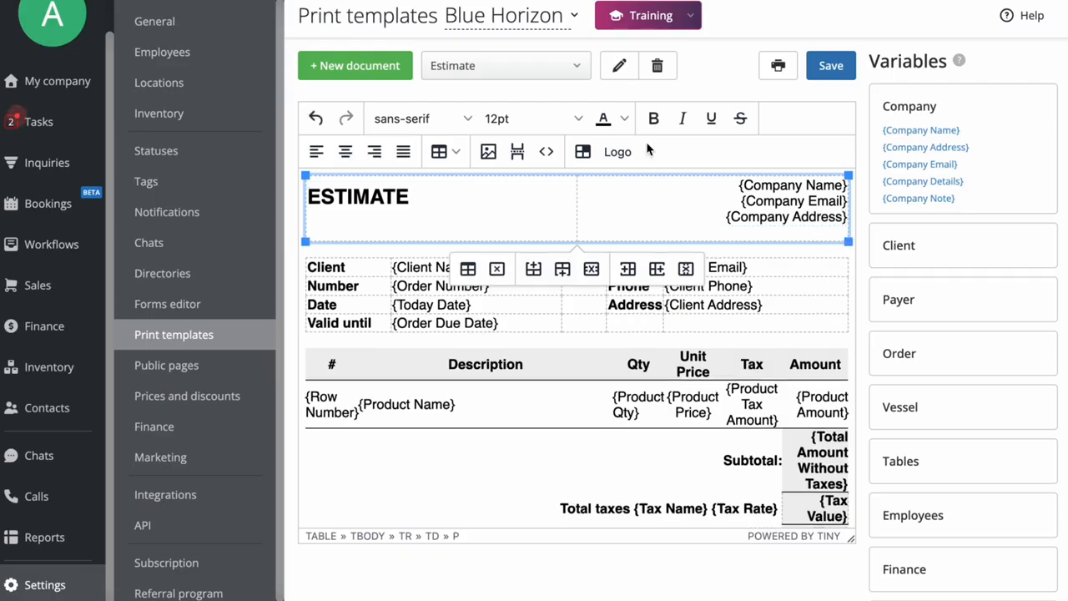
{"action": "left_click", "coordinate": [617, 151]}
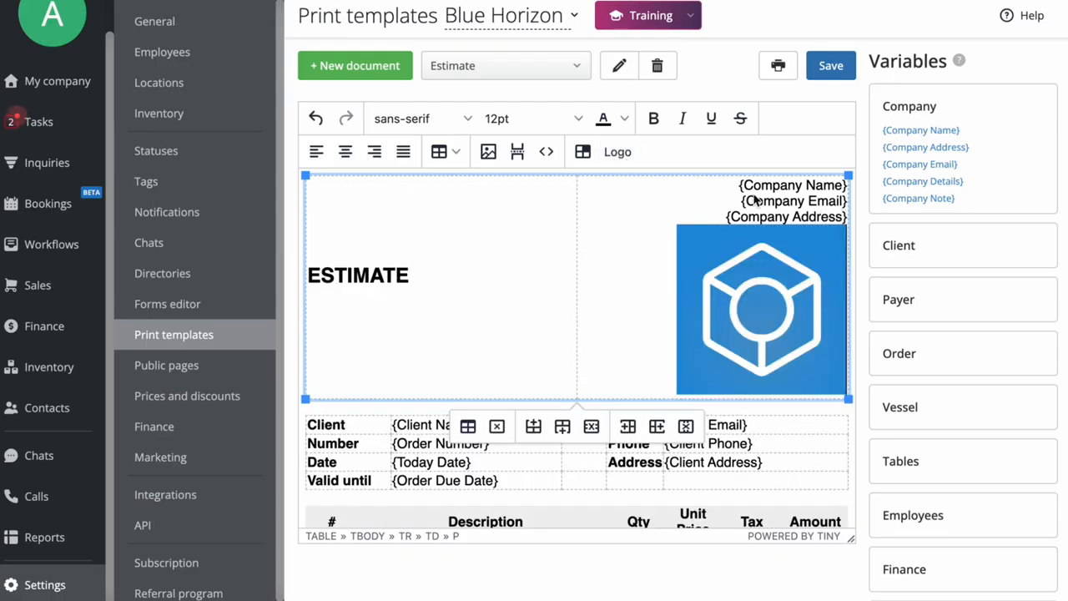
Check the company variables in the Estimate template's header, save the template and open its print preview.
{"action": "left_click", "coordinate": [784, 189]}
{"action": "left_click", "coordinate": [703, 191]}
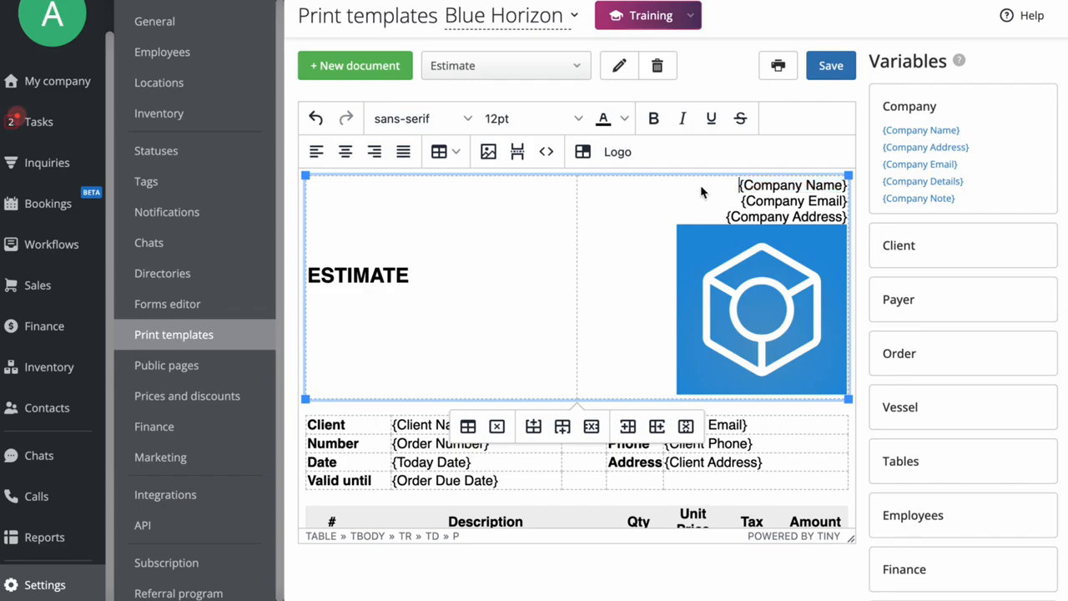
{"action": "left_click", "coordinate": [830, 67]}
{"action": "left_click", "coordinate": [777, 65]}
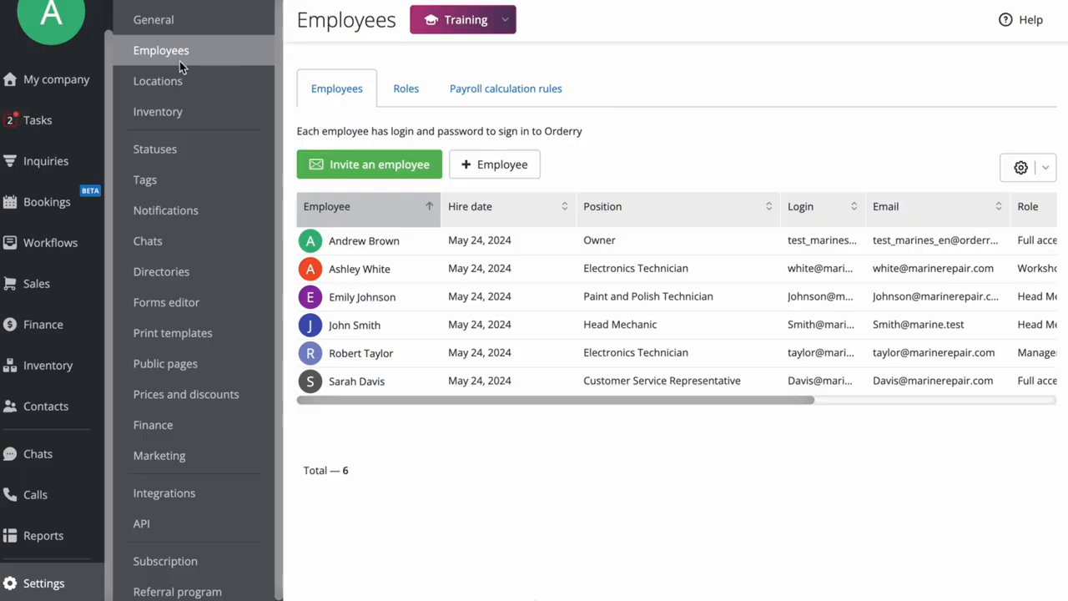
Look over the employee invitation form and the new employee form with its role options, closing both without saving.
{"action": "left_click", "coordinate": [383, 177]}
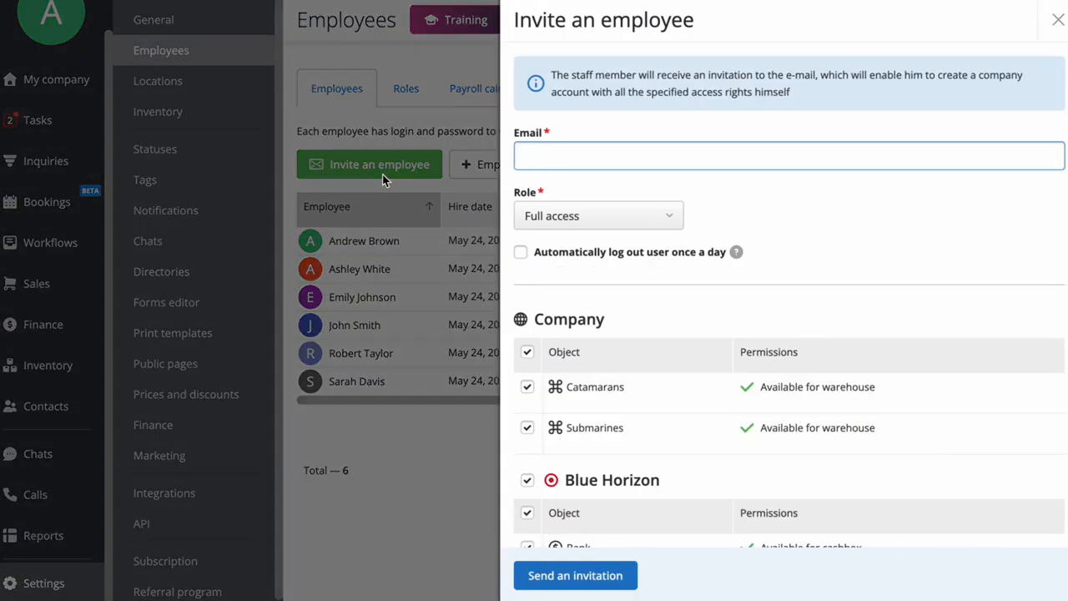
{"action": "left_click", "coordinate": [333, 145]}
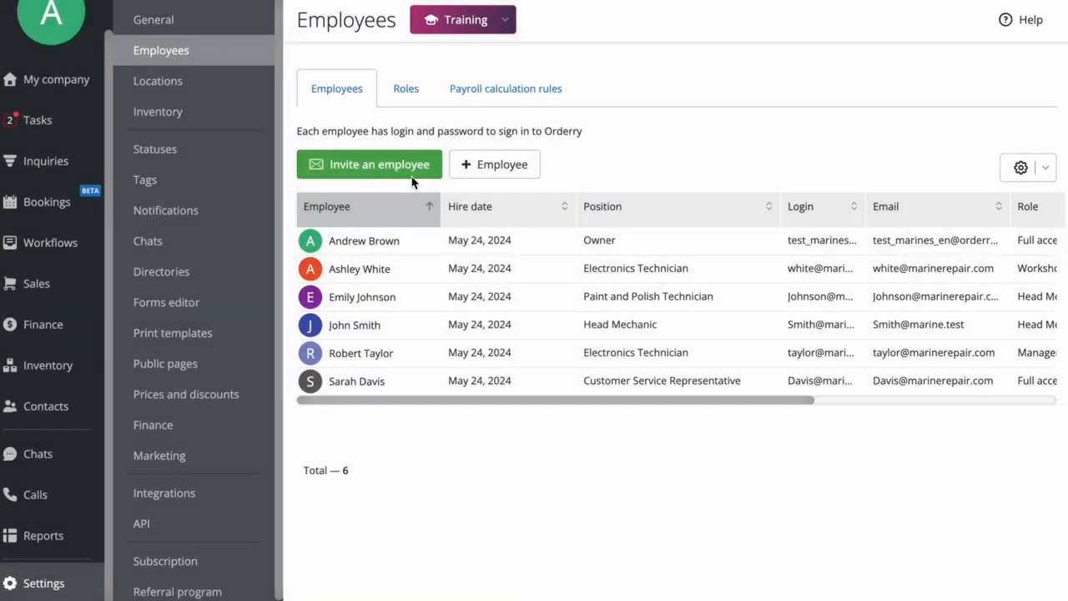
{"action": "left_click", "coordinate": [500, 164]}
{"action": "left_click", "coordinate": [817, 191]}
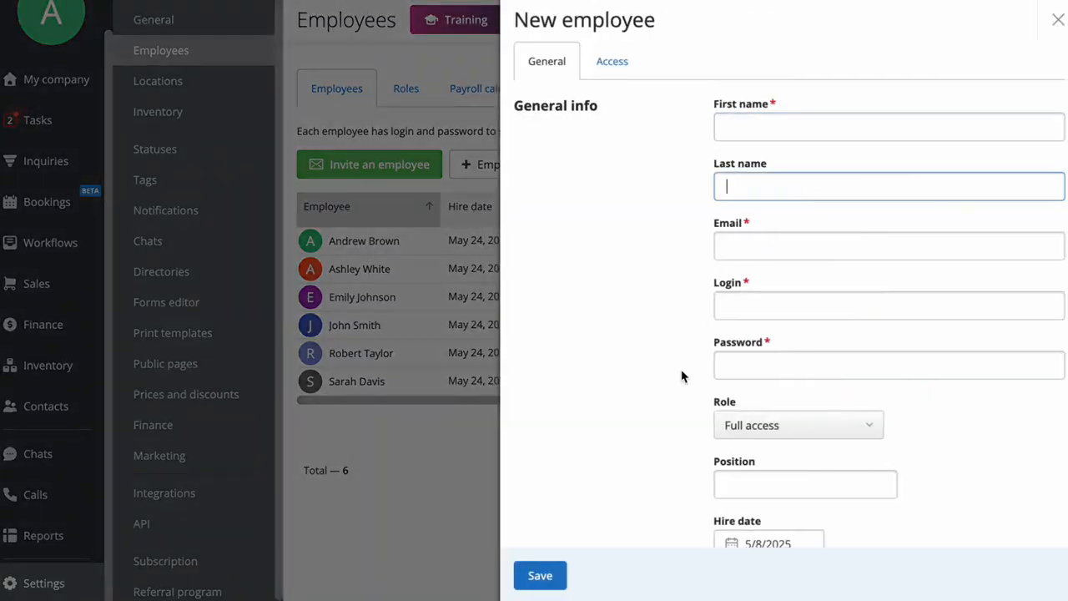
{"action": "scroll", "coordinate": [685, 383], "scroll_direction": "down", "scroll_amount": 1}
{"action": "left_click", "coordinate": [832, 337]}
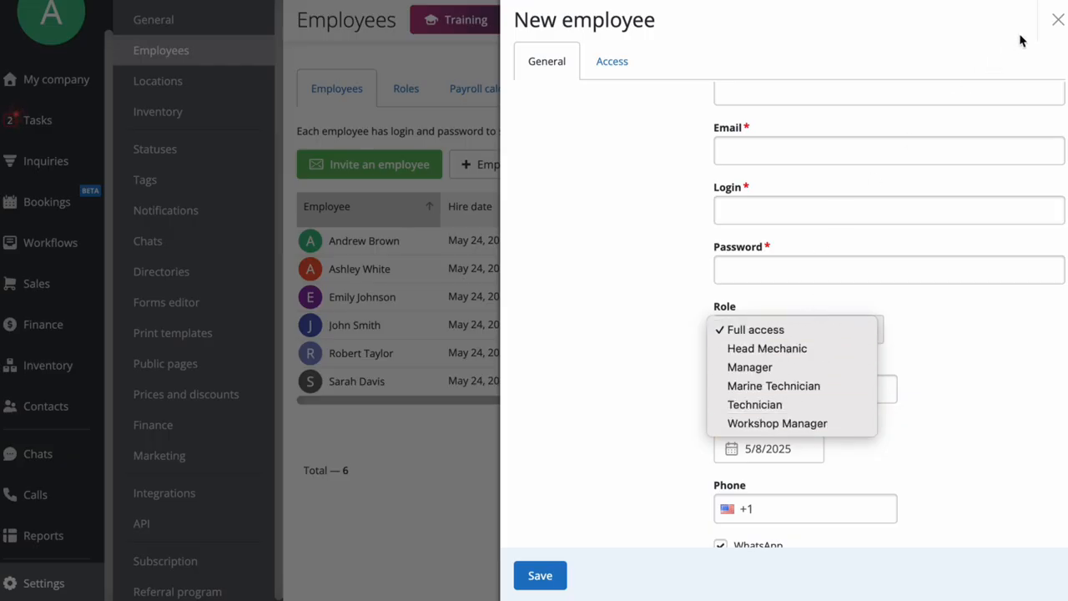
{"action": "left_click", "coordinate": [1055, 17]}
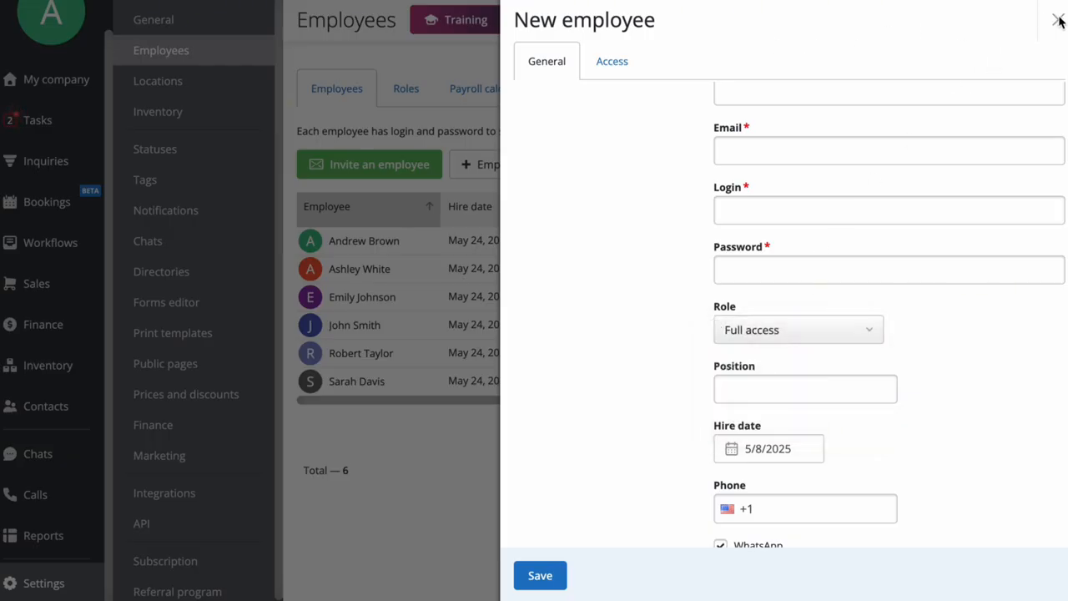
{"action": "left_click", "coordinate": [1057, 20]}
Remove all Tasks permissions and the "Can create inquiries" permission from the Marine Technician role, and save it.
{"action": "left_click", "coordinate": [398, 90]}
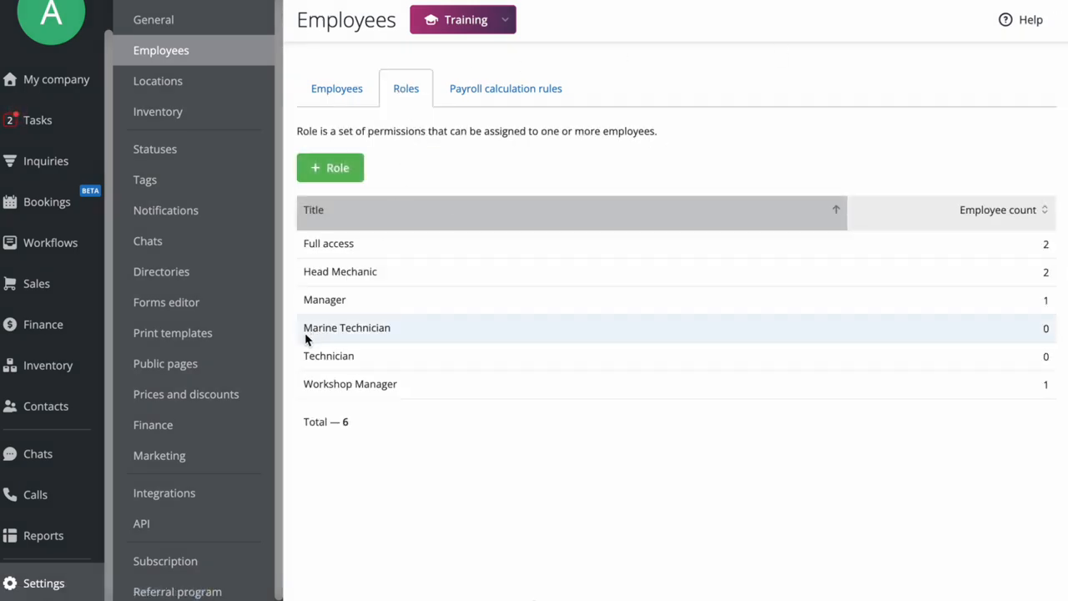
{"action": "left_click_drag", "start_coordinate": [306, 339], "coordinate": [405, 334]}
{"action": "left_click", "coordinate": [421, 335]}
{"action": "scroll", "coordinate": [610, 315], "scroll_direction": "down", "scroll_amount": 5}
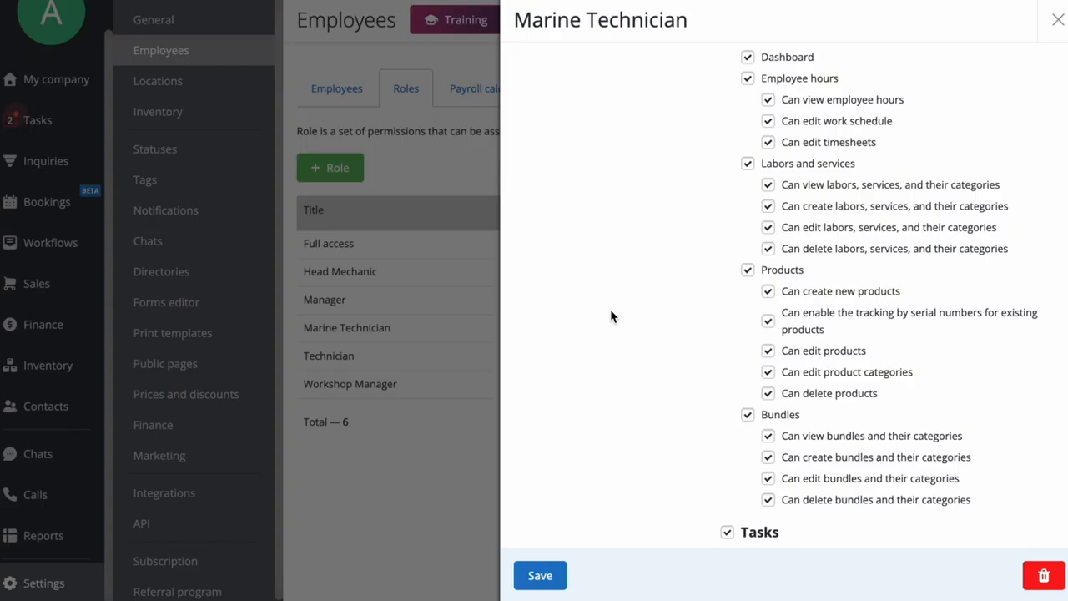
{"action": "scroll", "coordinate": [686, 307], "scroll_direction": "down", "scroll_amount": 5}
{"action": "left_click", "coordinate": [726, 146]}
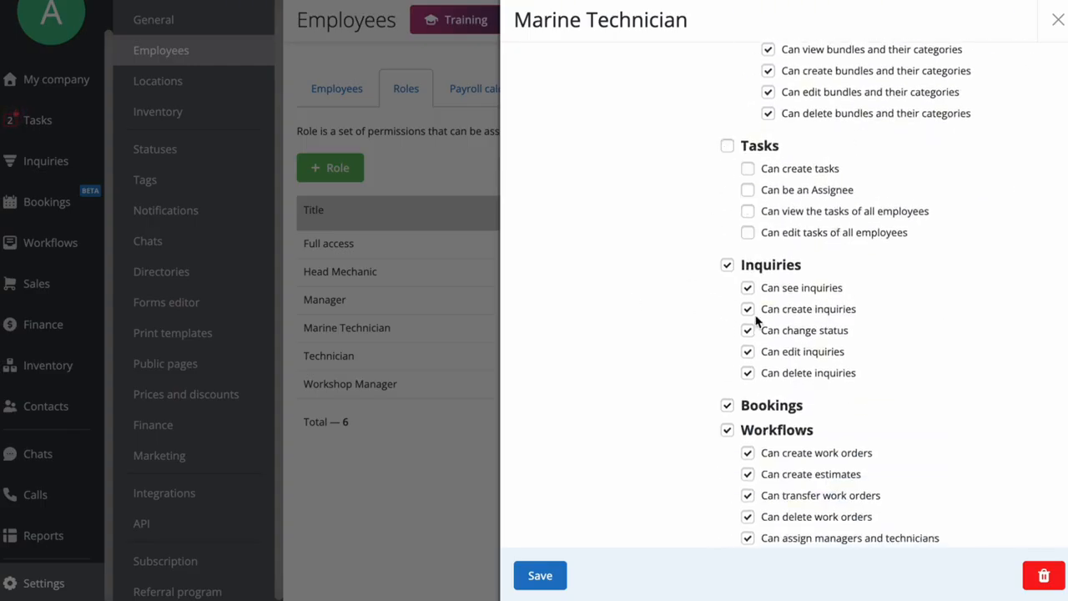
{"action": "left_click", "coordinate": [748, 309]}
{"action": "left_click", "coordinate": [550, 575]}
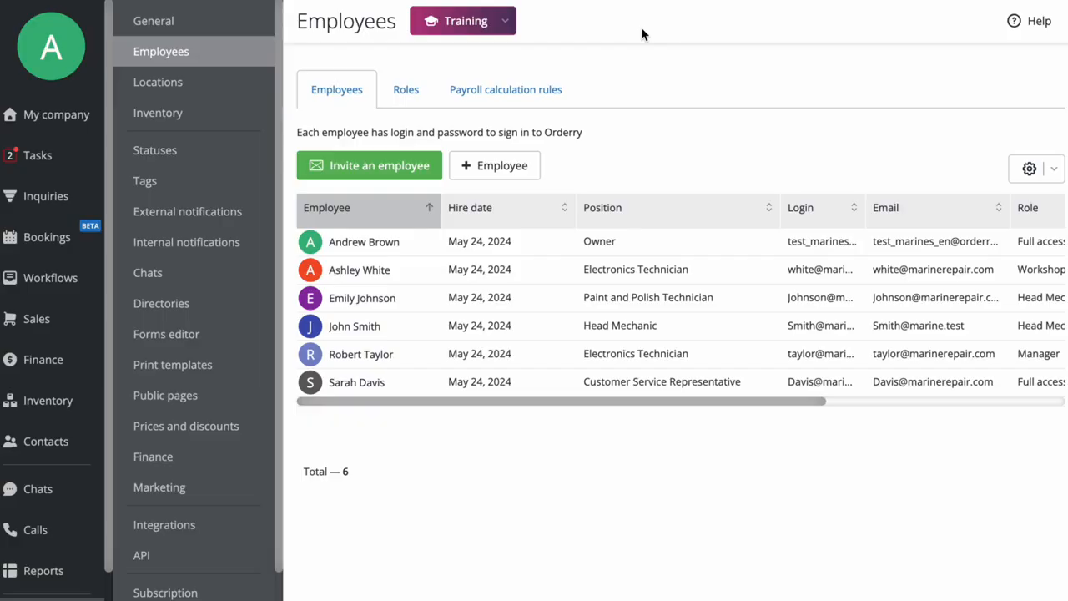
Enable time tracking in the Owner's employee record, save it and start the work timer.
{"action": "left_click", "coordinate": [417, 244]}
{"action": "scroll", "coordinate": [595, 259], "scroll_direction": "down", "scroll_amount": 8}
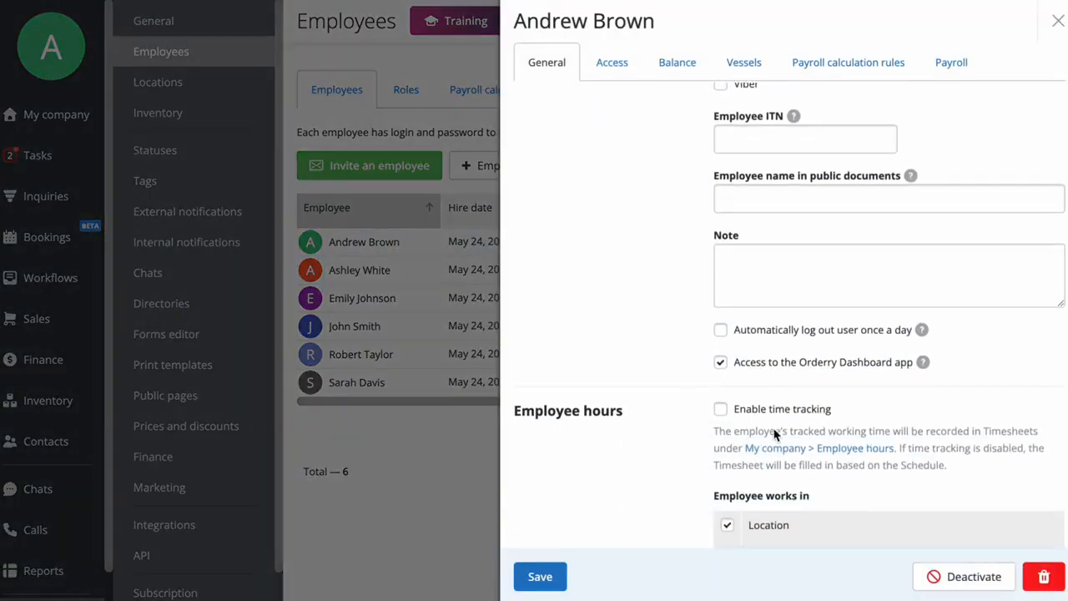
{"action": "left_click", "coordinate": [713, 413]}
{"action": "left_click", "coordinate": [540, 577]}
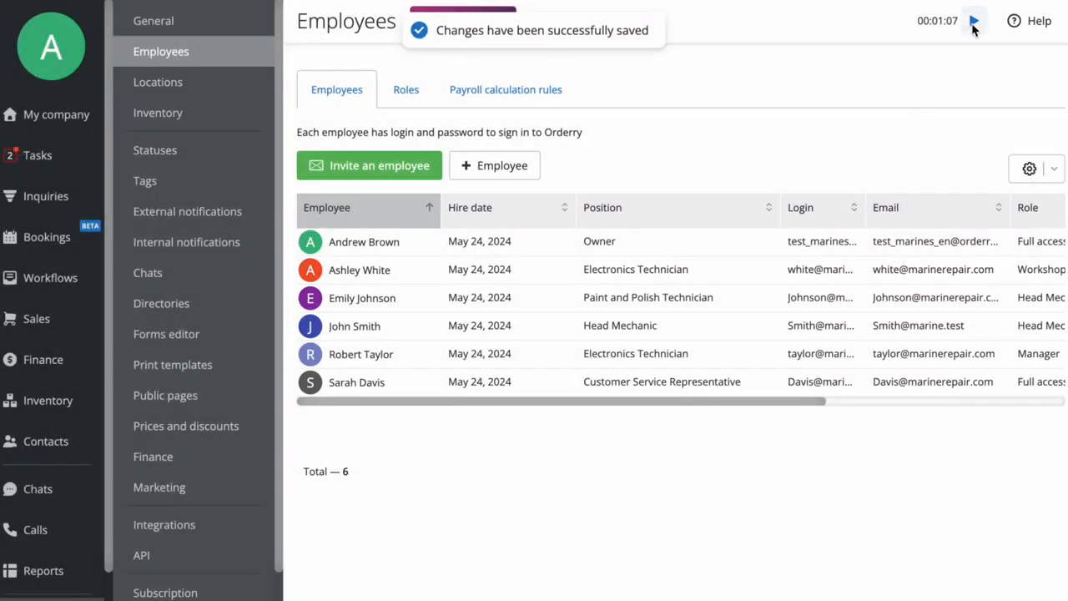
{"action": "left_click", "coordinate": [974, 23]}
{"action": "left_click", "coordinate": [859, 54]}
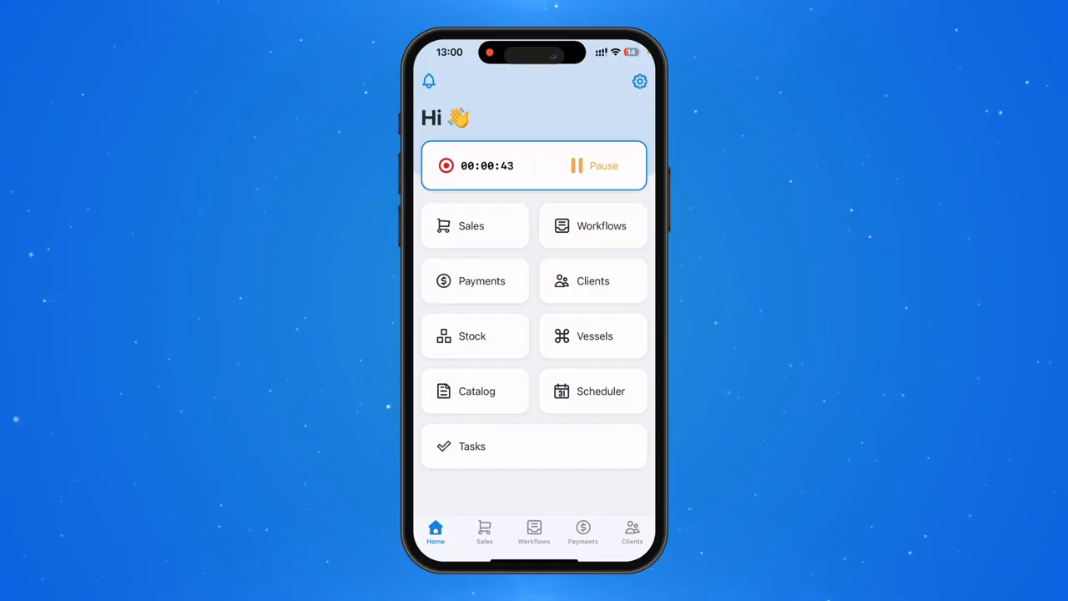
Pause the running work timer in the mobile app and restart it for the Blue Horizon location.
{"action": "left_click", "coordinate": [595, 165]}
{"action": "left_click", "coordinate": [594, 165]}
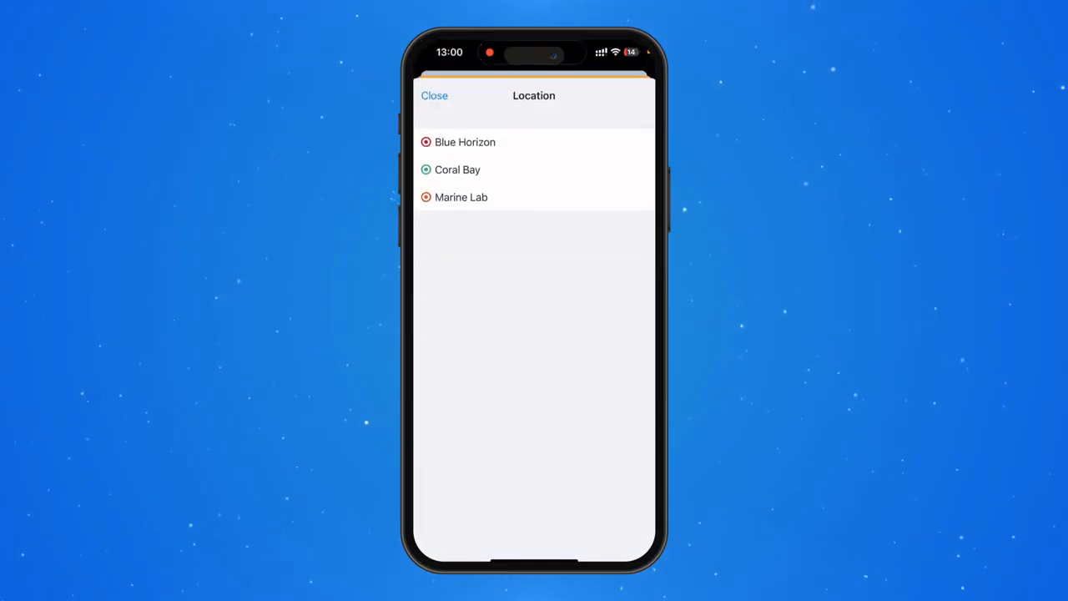
{"action": "left_click", "coordinate": [464, 141]}
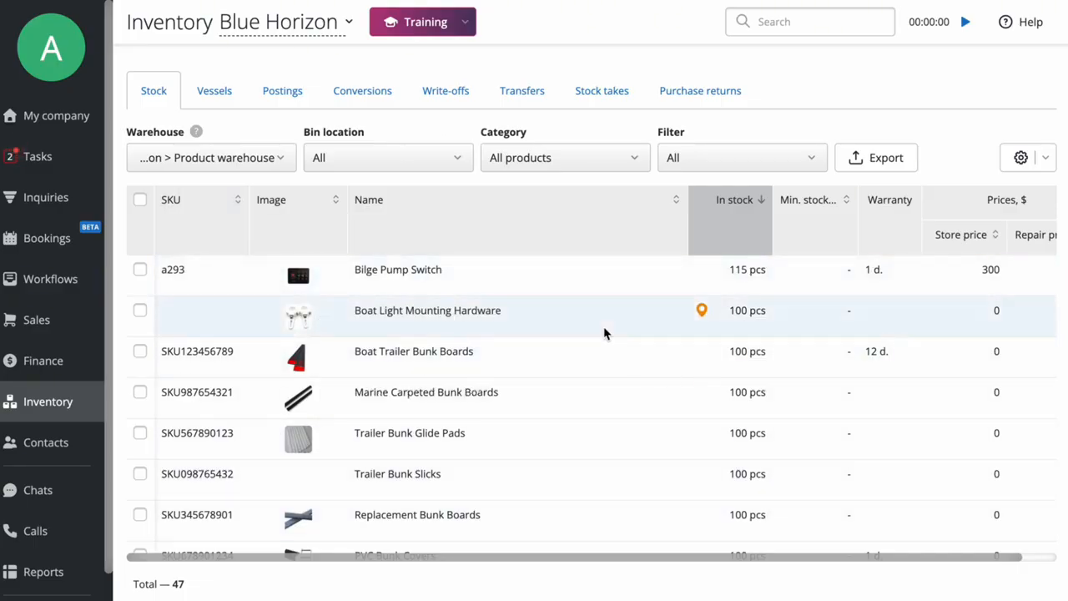
Show the Main Warehouse stock, and start a new posting from Supplier Company into the Main Warehouse.
{"action": "left_click", "coordinate": [270, 160]}
{"action": "left_click", "coordinate": [250, 211]}
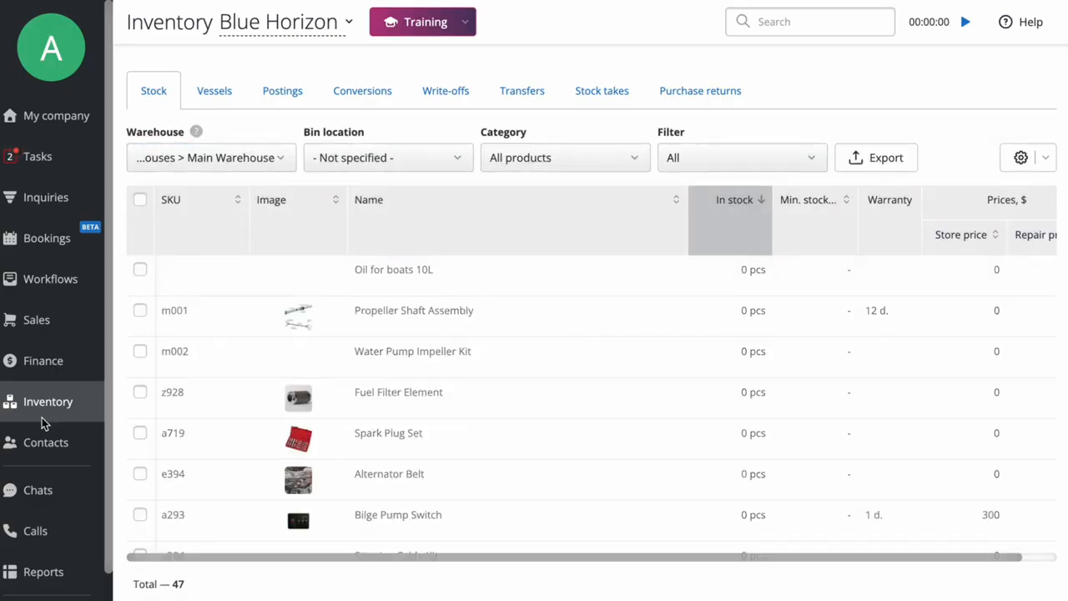
{"action": "left_click", "coordinate": [297, 93]}
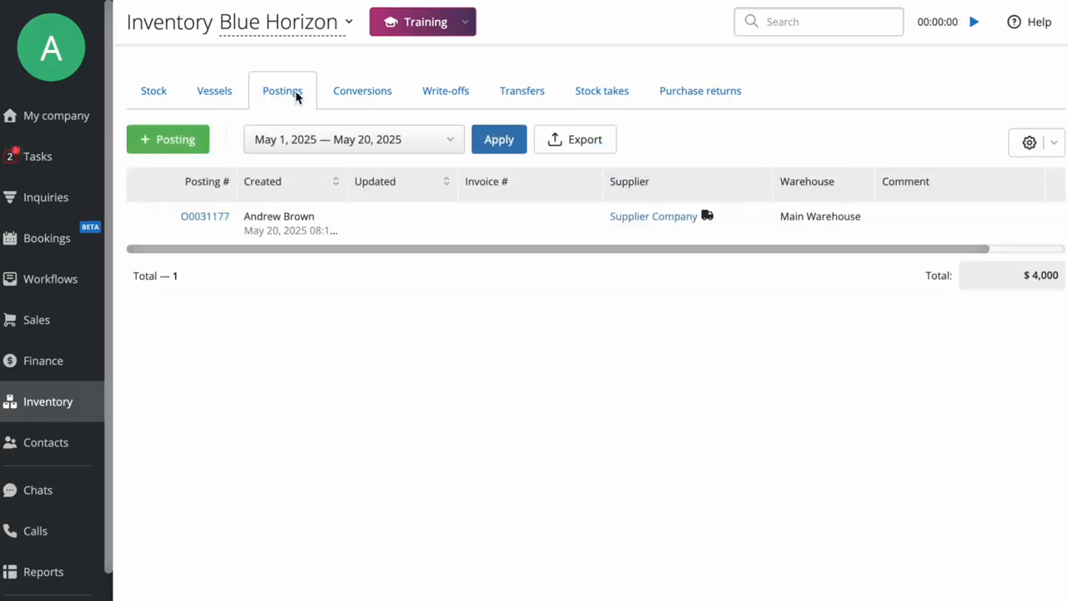
{"action": "left_click", "coordinate": [171, 149]}
{"action": "left_click", "coordinate": [659, 97]}
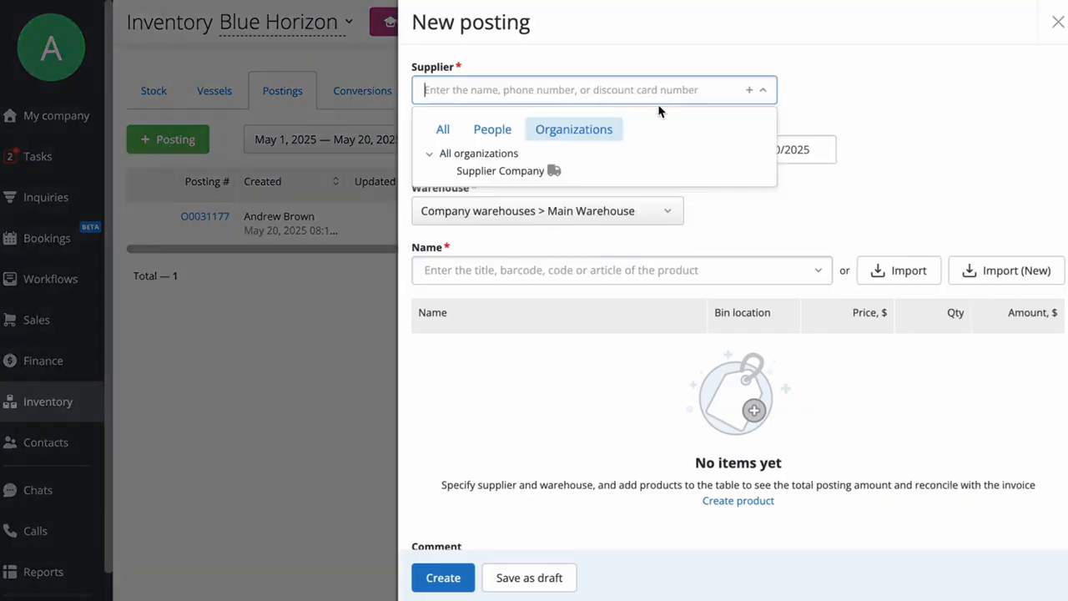
{"action": "left_click", "coordinate": [659, 177]}
{"action": "left_click", "coordinate": [662, 310]}
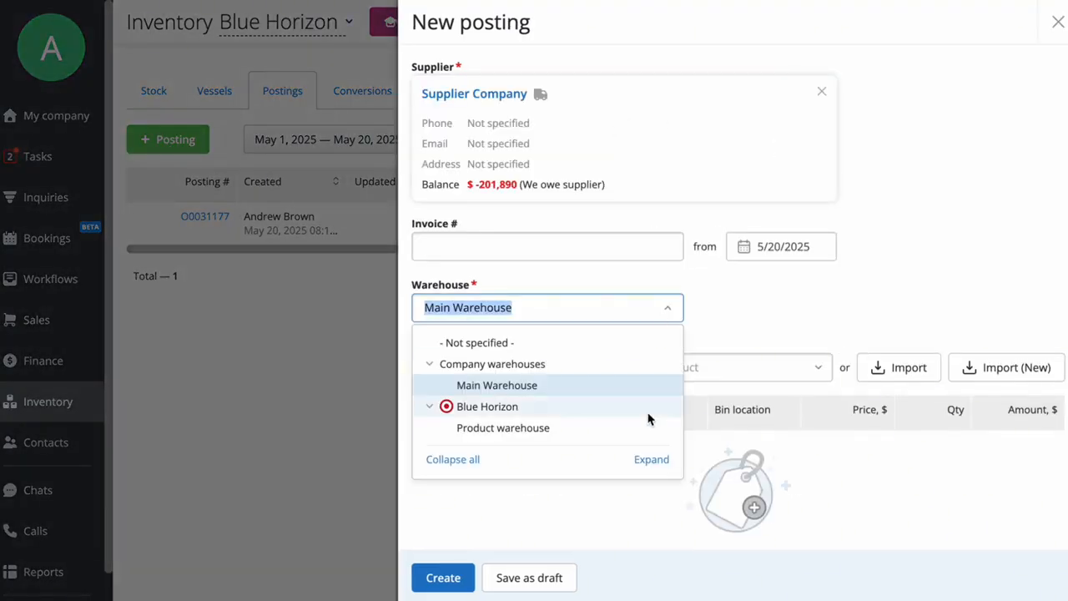
{"action": "left_click", "coordinate": [644, 384]}
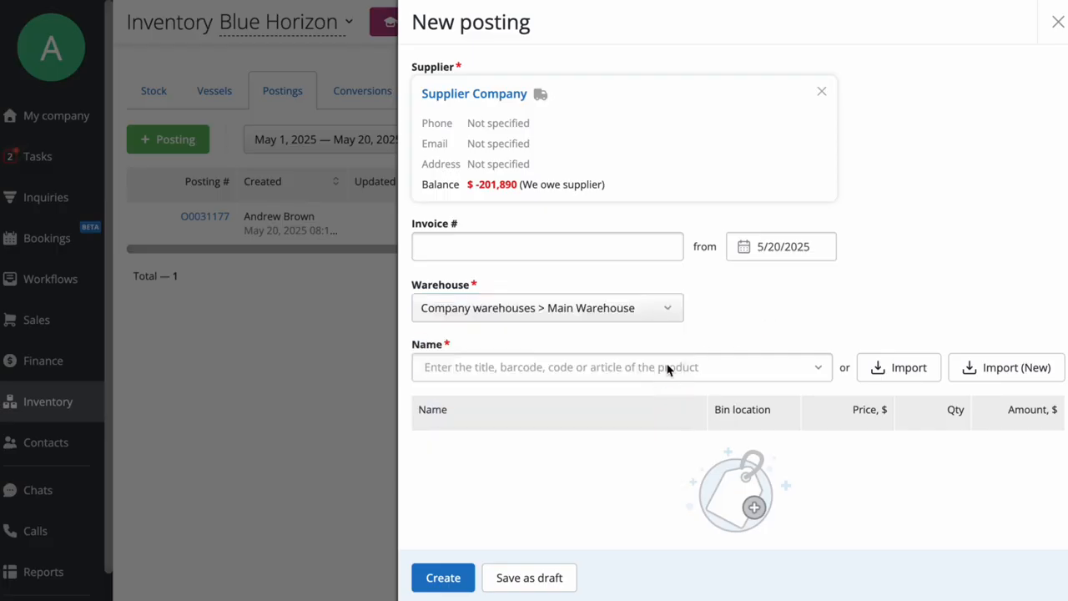
Add a new product named "Garmin 72cv EchoMAP" from the posting and assign it to the Shop category.
{"action": "left_click", "coordinate": [667, 370]}
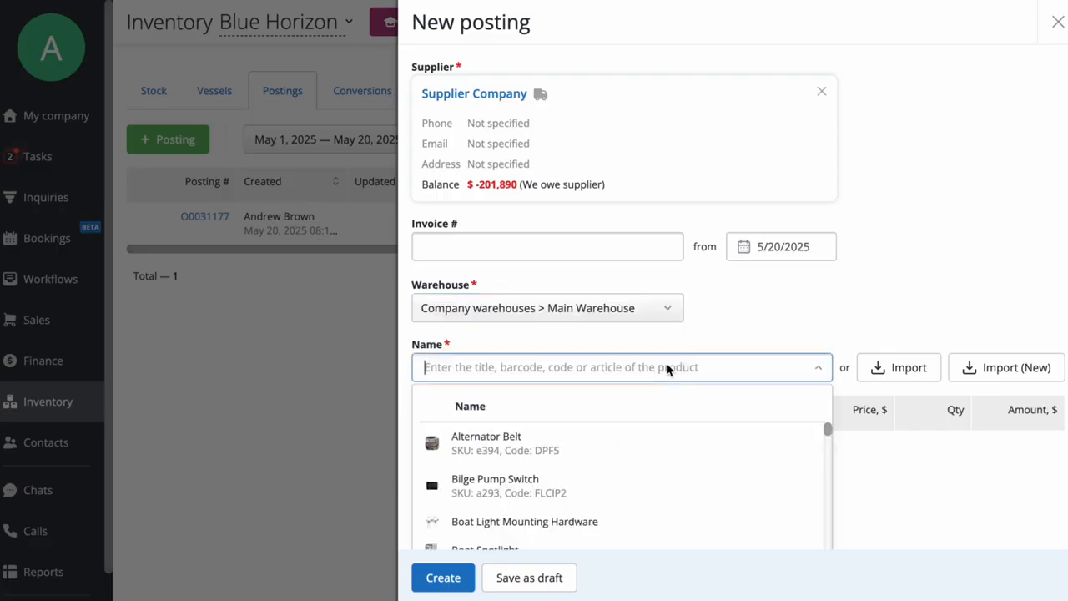
{"action": "type", "text": "Garmin 72cv EchoMAP"}
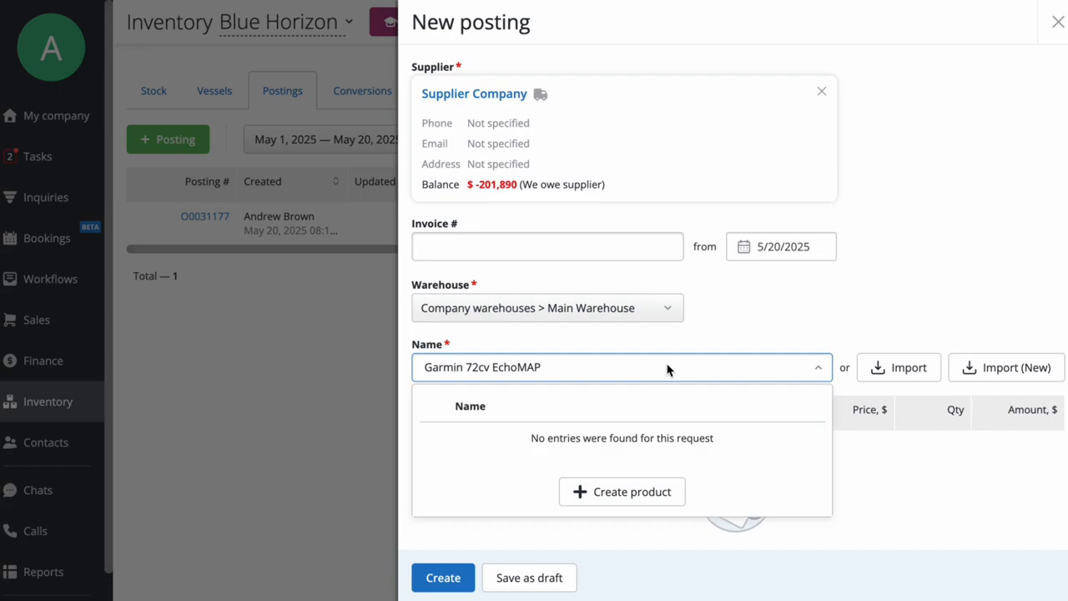
{"action": "left_click", "coordinate": [640, 501]}
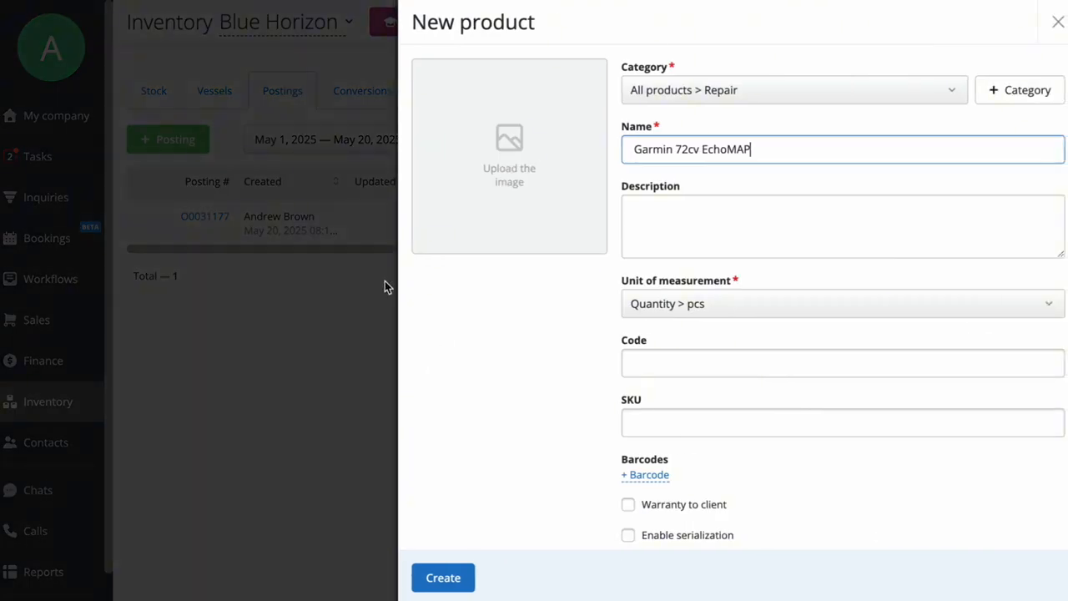
{"action": "left_click", "coordinate": [763, 90]}
{"action": "left_click", "coordinate": [765, 167]}
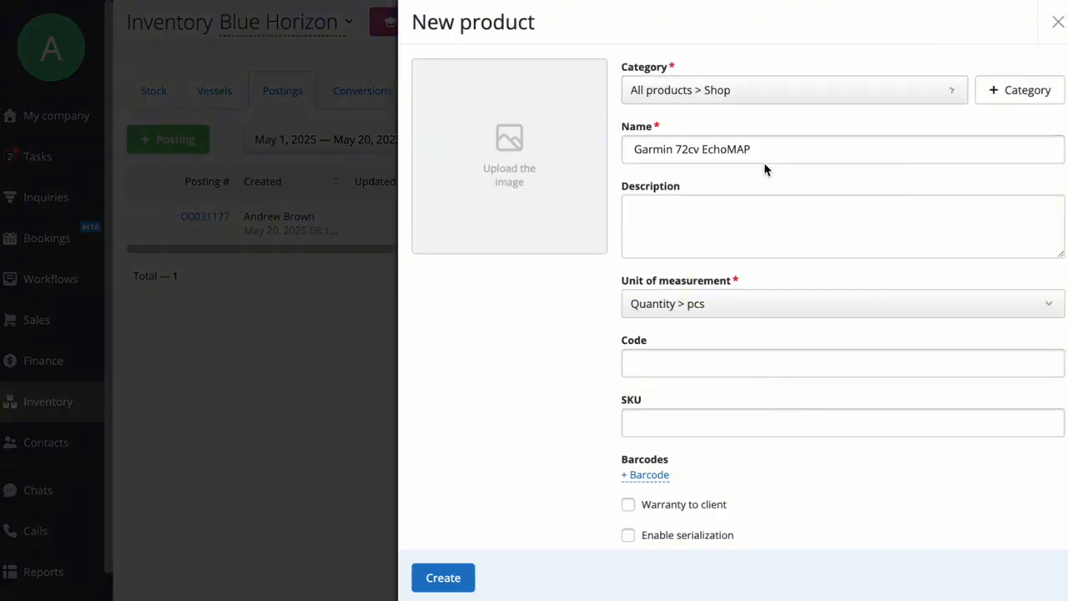
Upload the device's picture from the Desktop to the new product and create it with description, code and SKU left empty.
{"action": "left_click", "coordinate": [527, 133]}
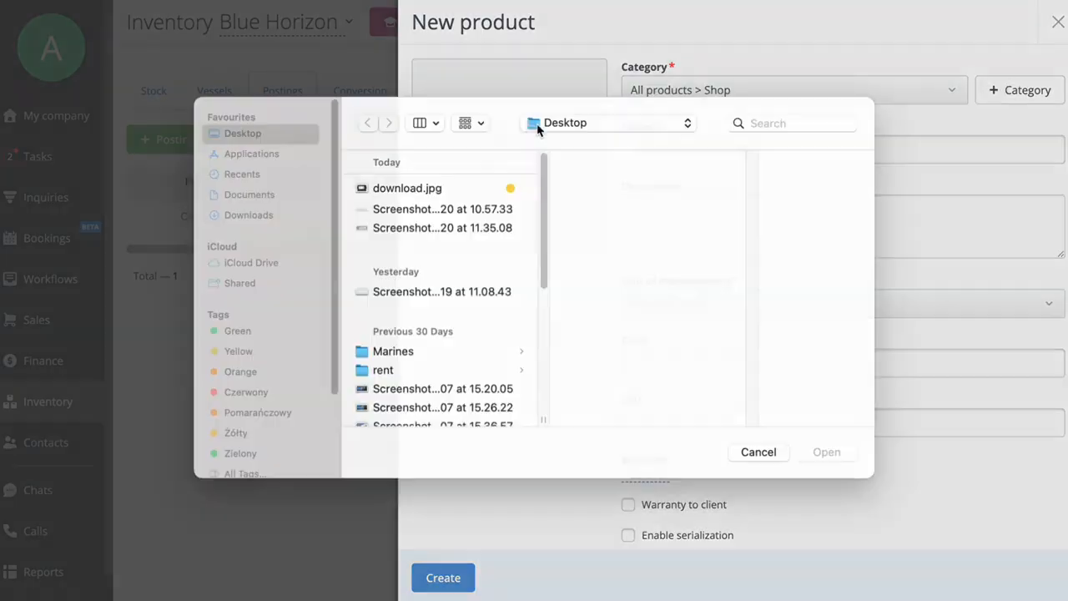
{"action": "double_click", "coordinate": [453, 205]}
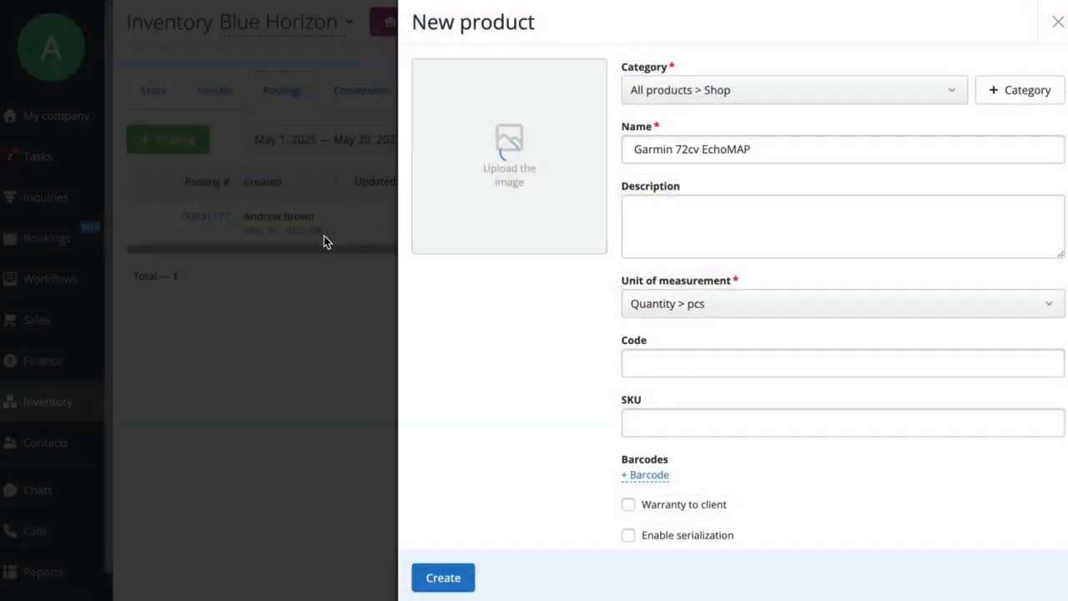
{"action": "left_click", "coordinate": [722, 228]}
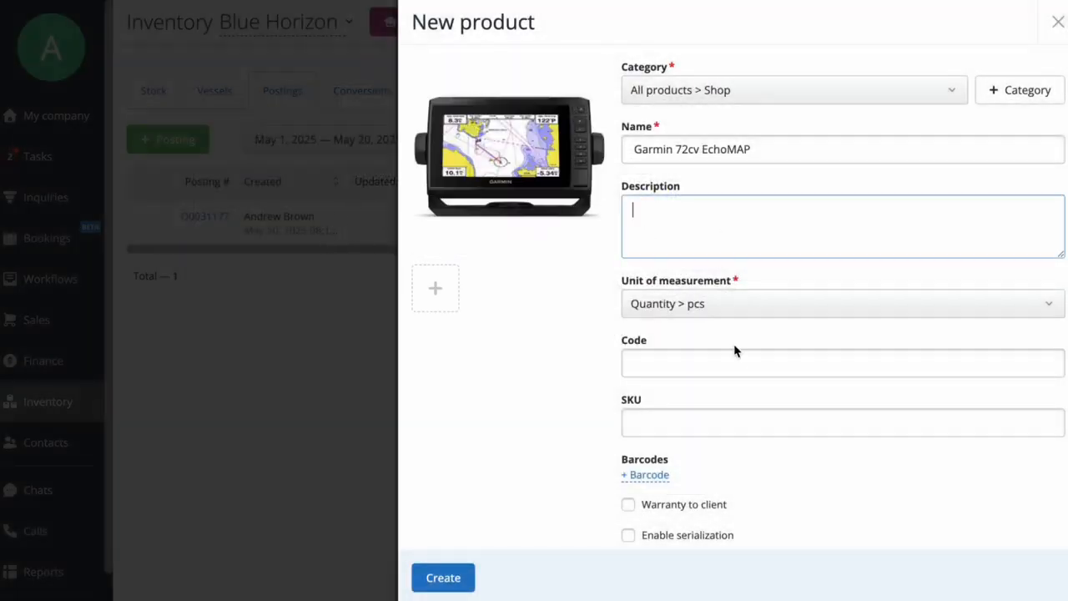
{"action": "left_click", "coordinate": [732, 361]}
{"action": "left_click", "coordinate": [729, 423]}
{"action": "left_click", "coordinate": [516, 451]}
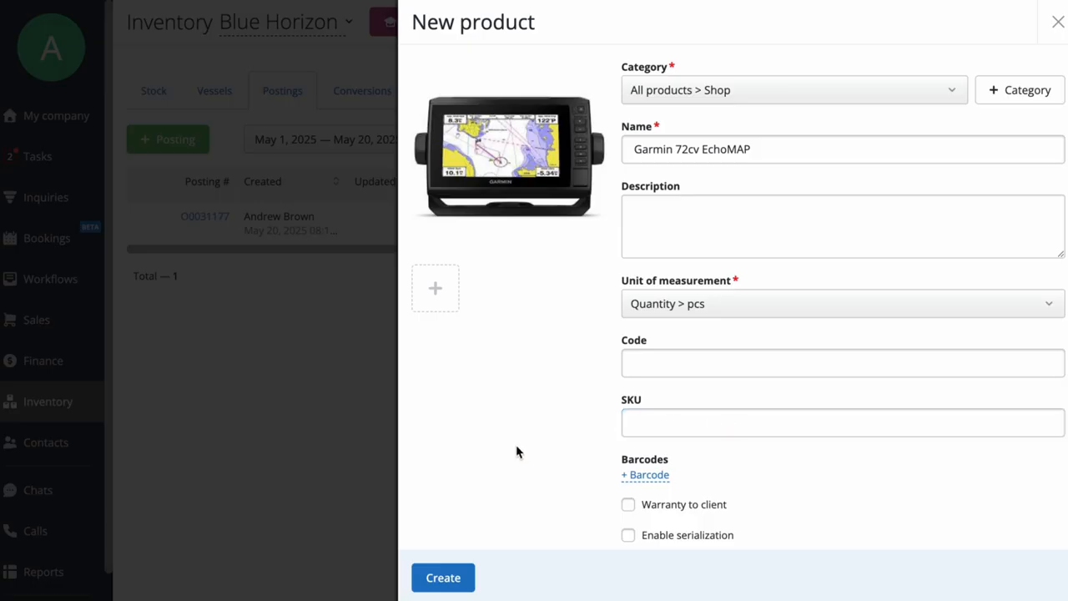
{"action": "left_click", "coordinate": [417, 577]}
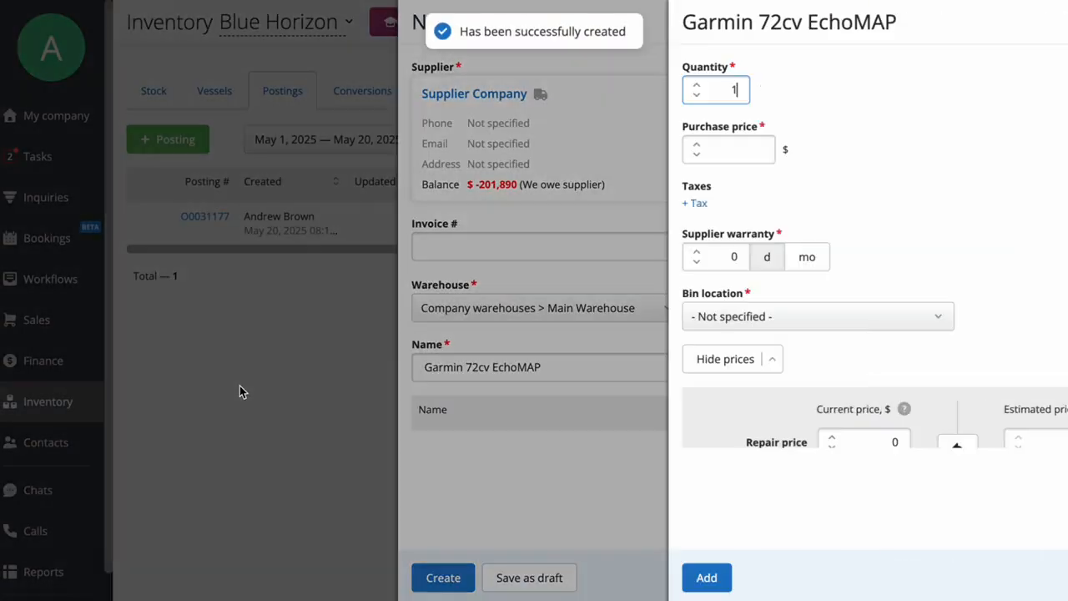
Add the Garmin 72cv EchoMAP to the posting with quantity 10, purchase price $150, and the estimated prices applied as current prices.
{"action": "key", "text": "Tab"}
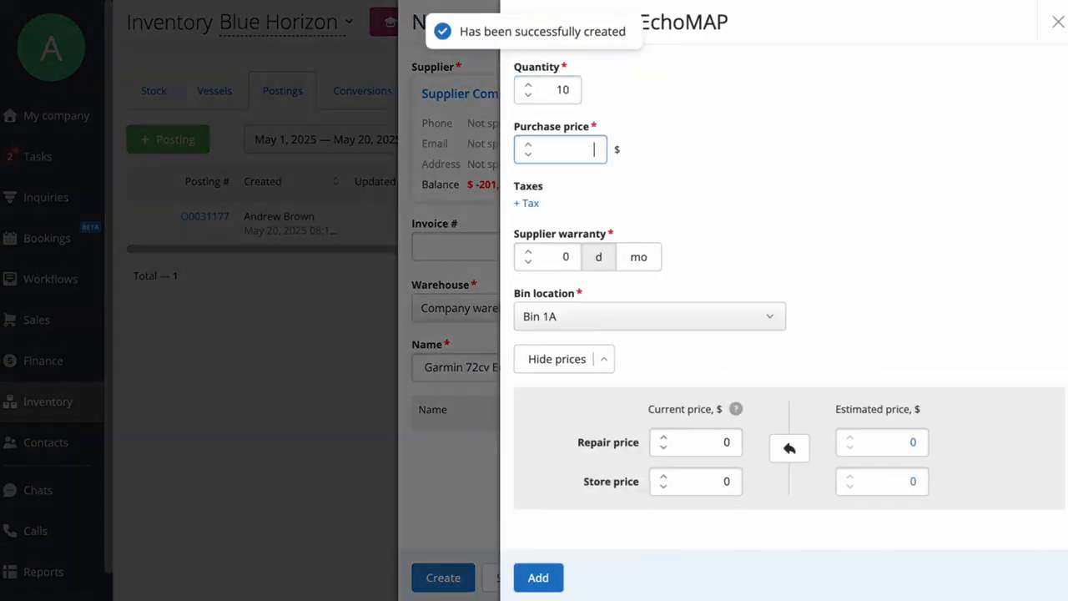
{"action": "type", "text": "150"}
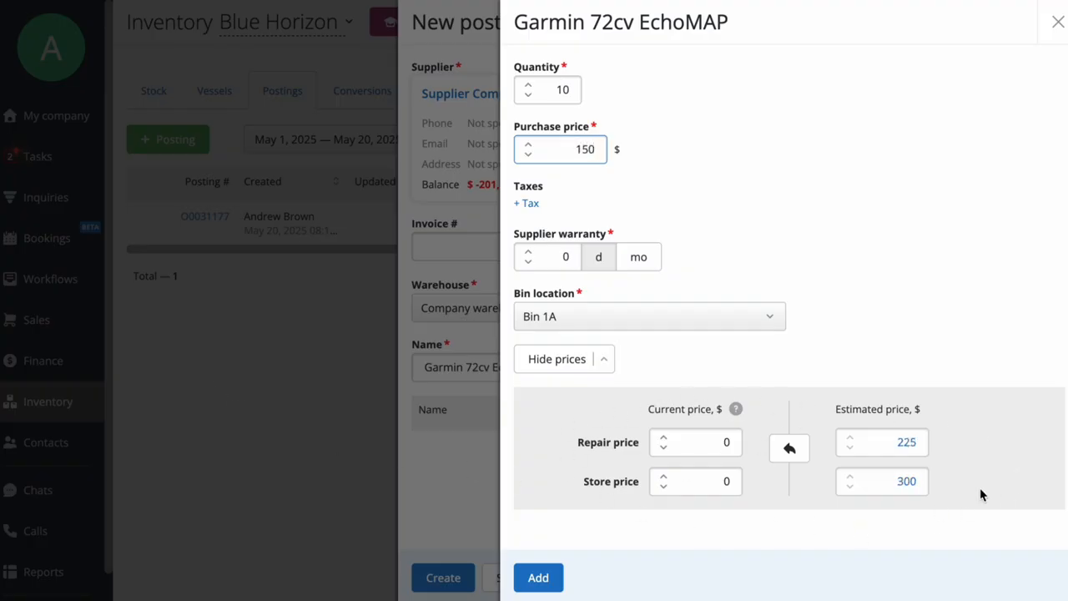
{"action": "left_click", "coordinate": [778, 450]}
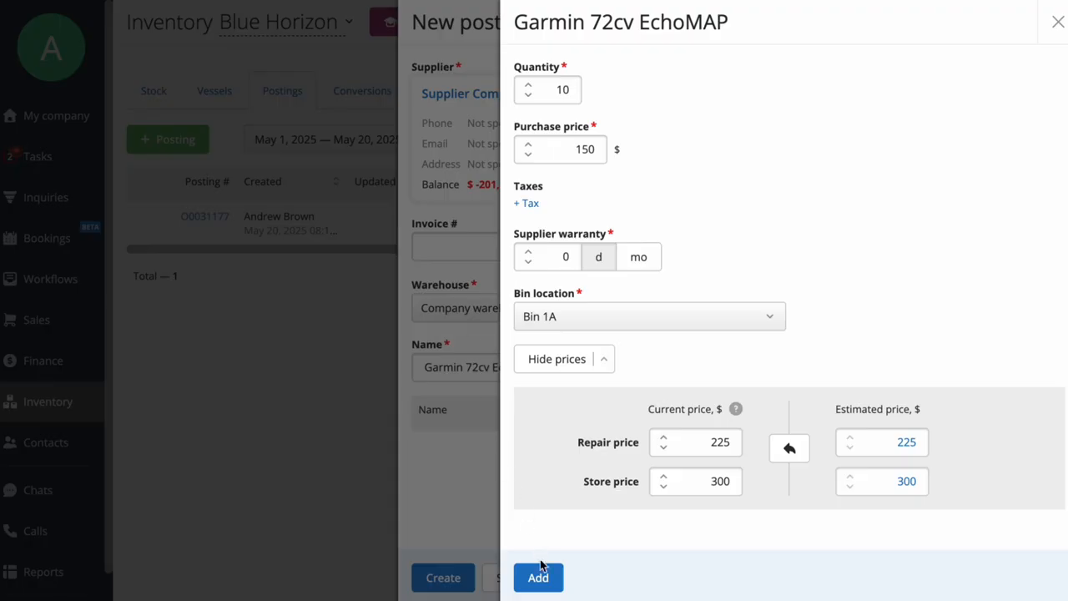
{"action": "left_click", "coordinate": [540, 567]}
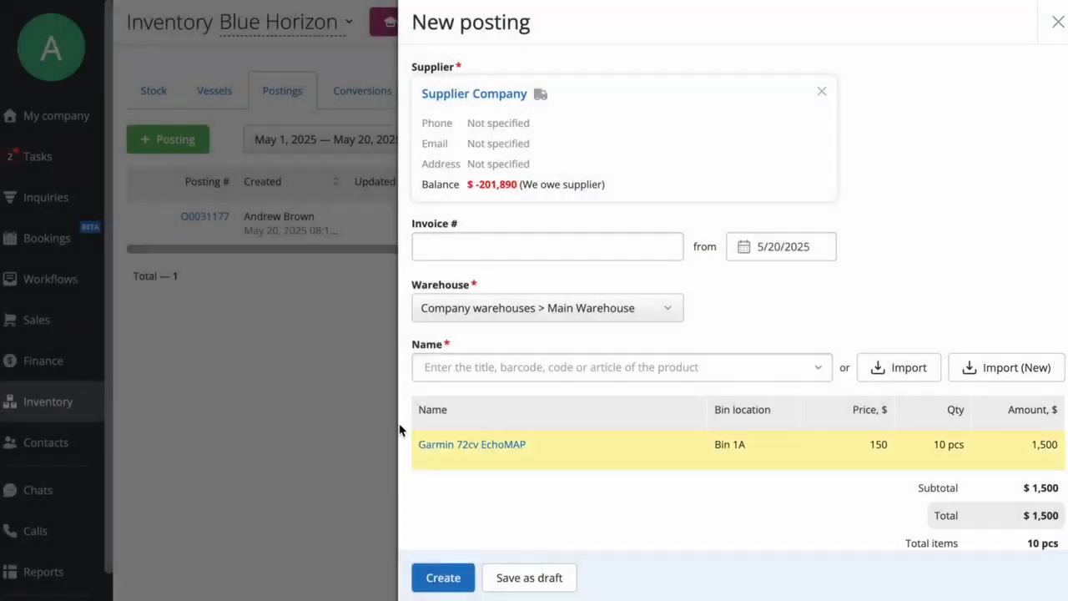
Add the GPS navigation system for boats to the posting with quantity 5, purchase price $400 and the estimated prices applied.
{"action": "left_click", "coordinate": [523, 373]}
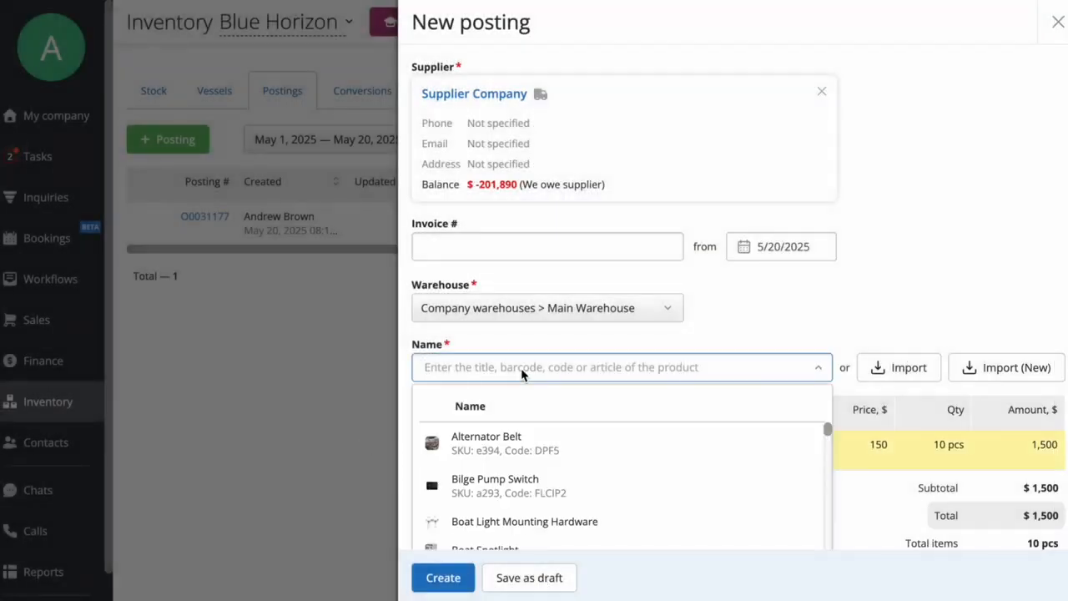
{"action": "type", "text": "GPS"}
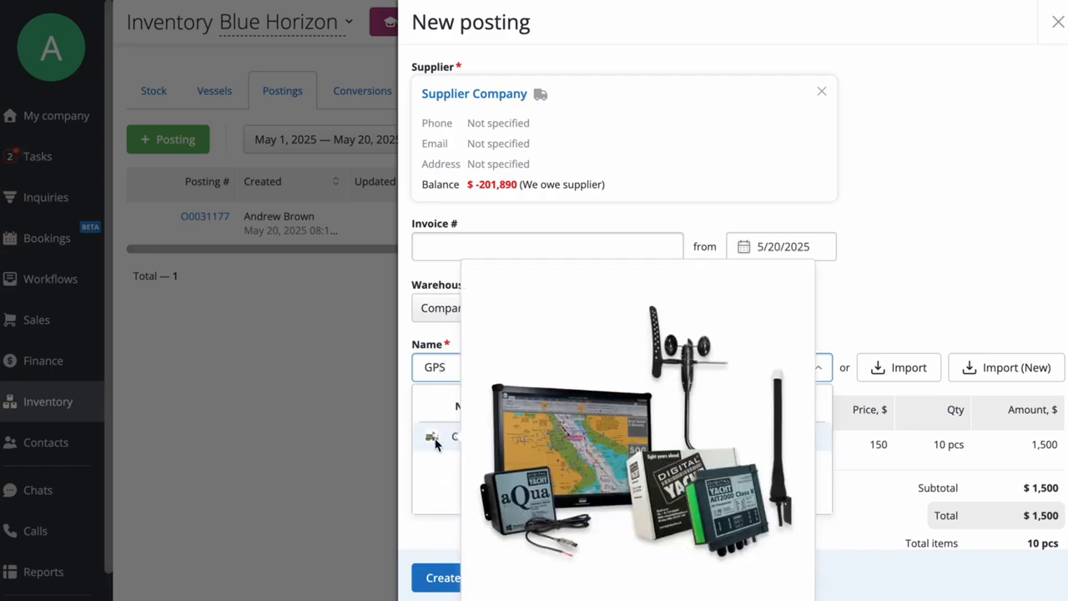
{"action": "left_click", "coordinate": [649, 437]}
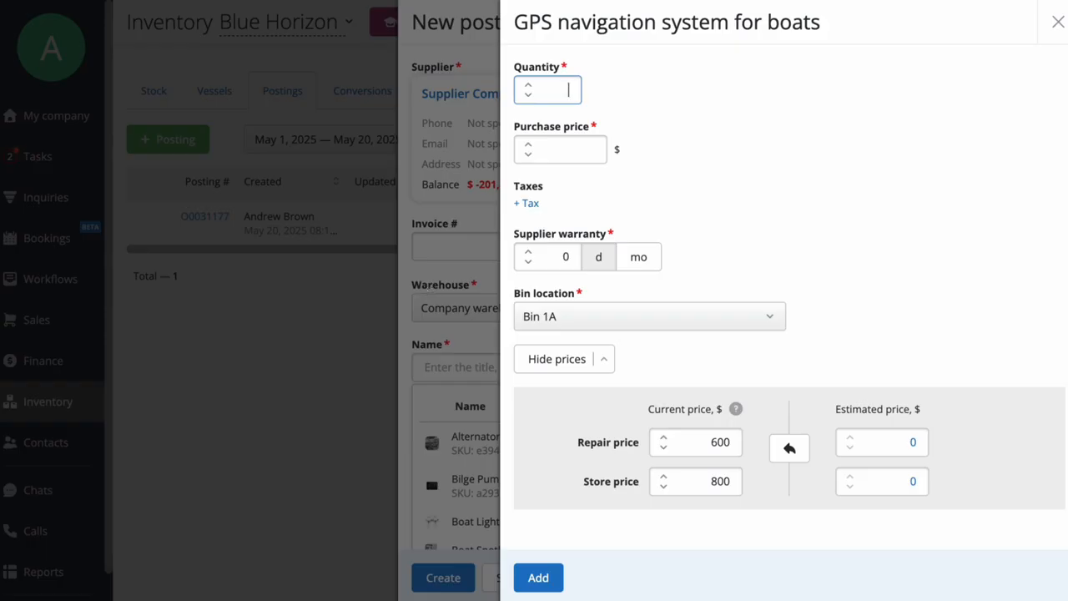
{"action": "type", "text": "5"}
{"action": "key", "text": "Tab"}
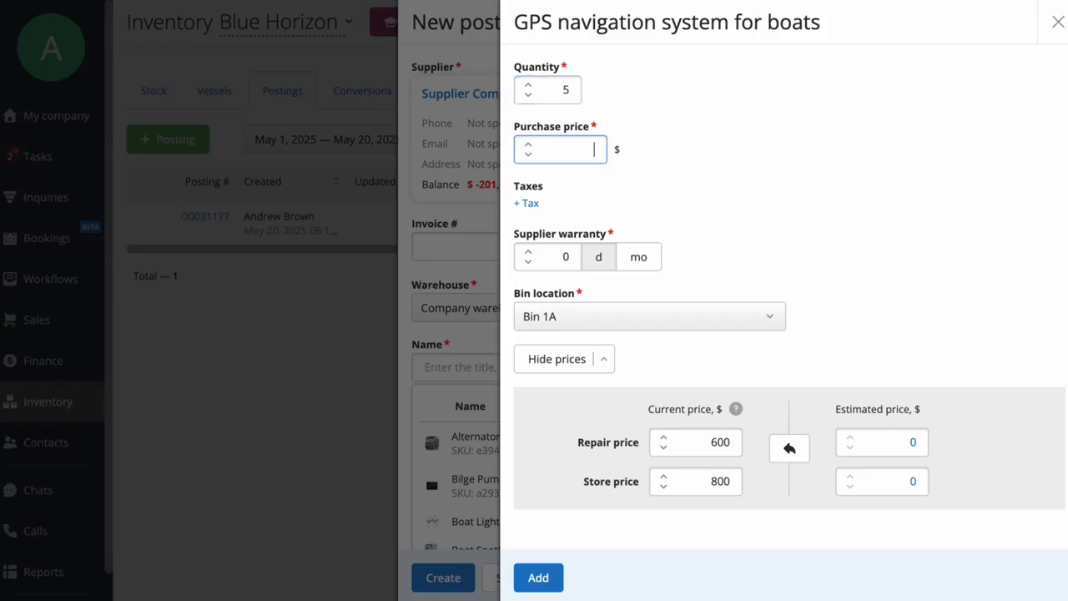
{"action": "type", "text": "400"}
{"action": "left_click", "coordinate": [789, 448]}
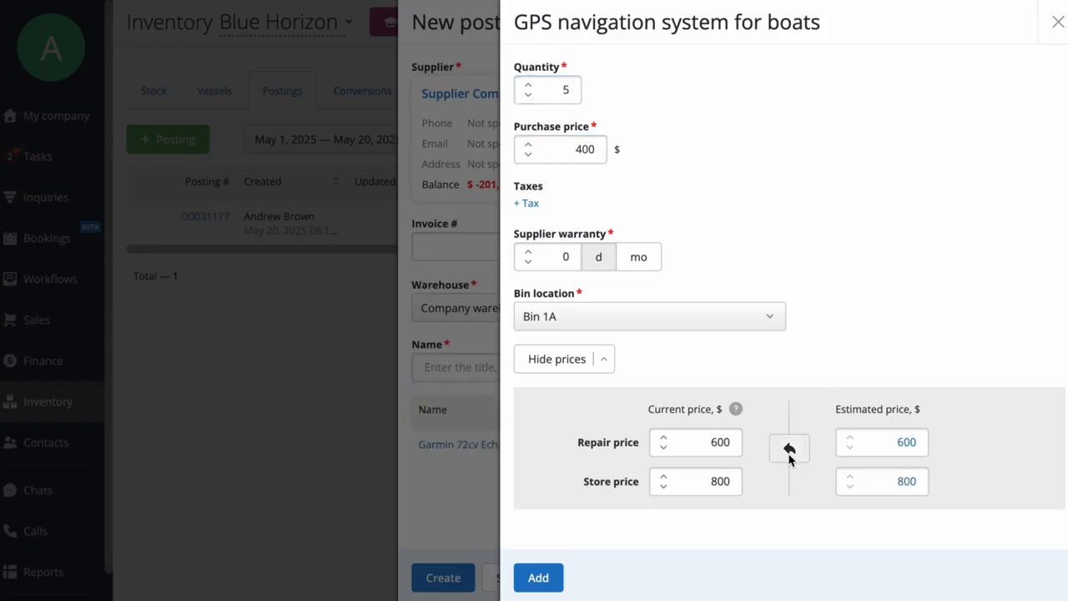
{"action": "left_click", "coordinate": [539, 577]}
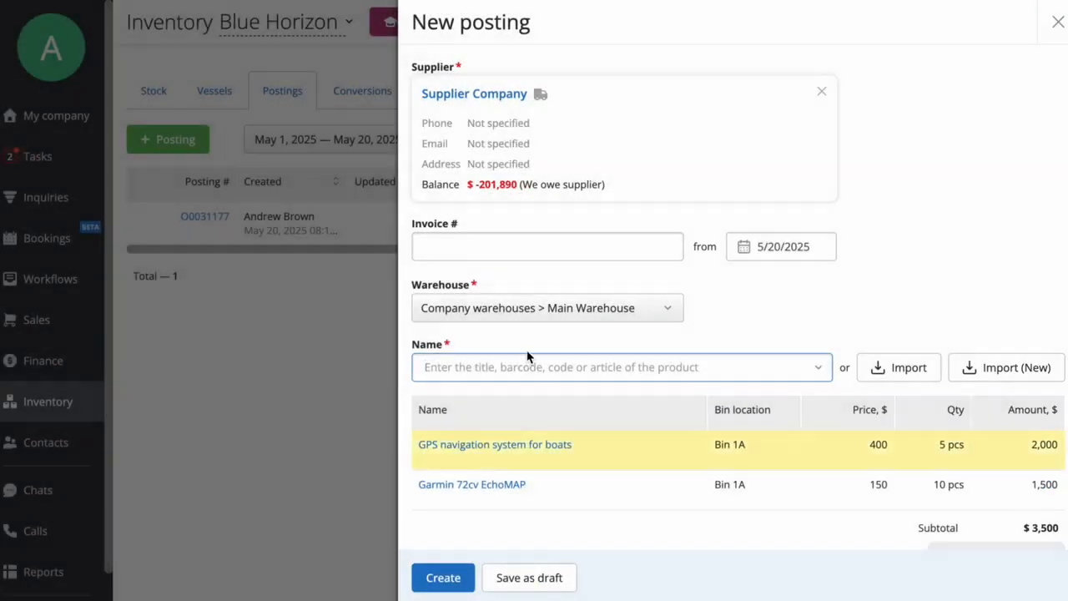
Create the posting with Pay from cashbox enabled, and record its expense with the payment method Due to balance.
{"action": "scroll", "coordinate": [518, 363], "scroll_direction": "down", "scroll_amount": 2}
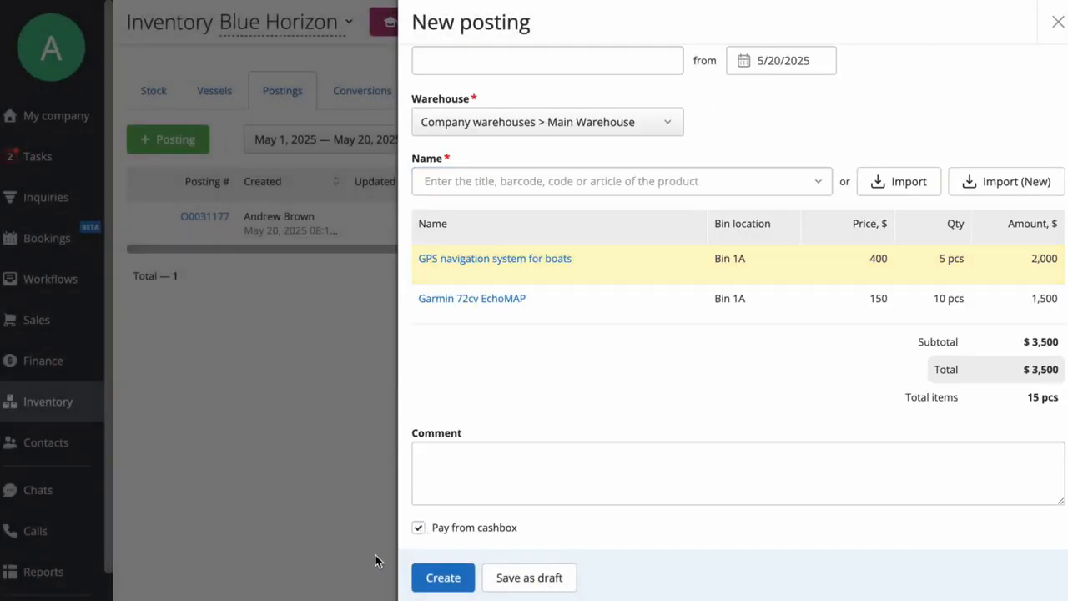
{"action": "left_click", "coordinate": [441, 579]}
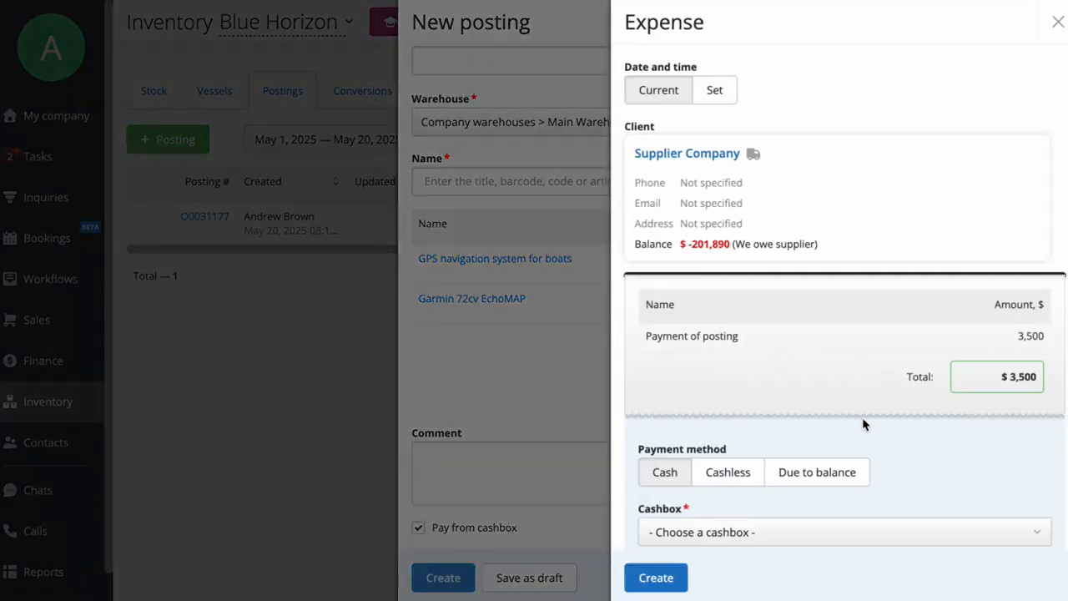
{"action": "left_click", "coordinate": [714, 474]}
{"action": "left_click", "coordinate": [812, 473]}
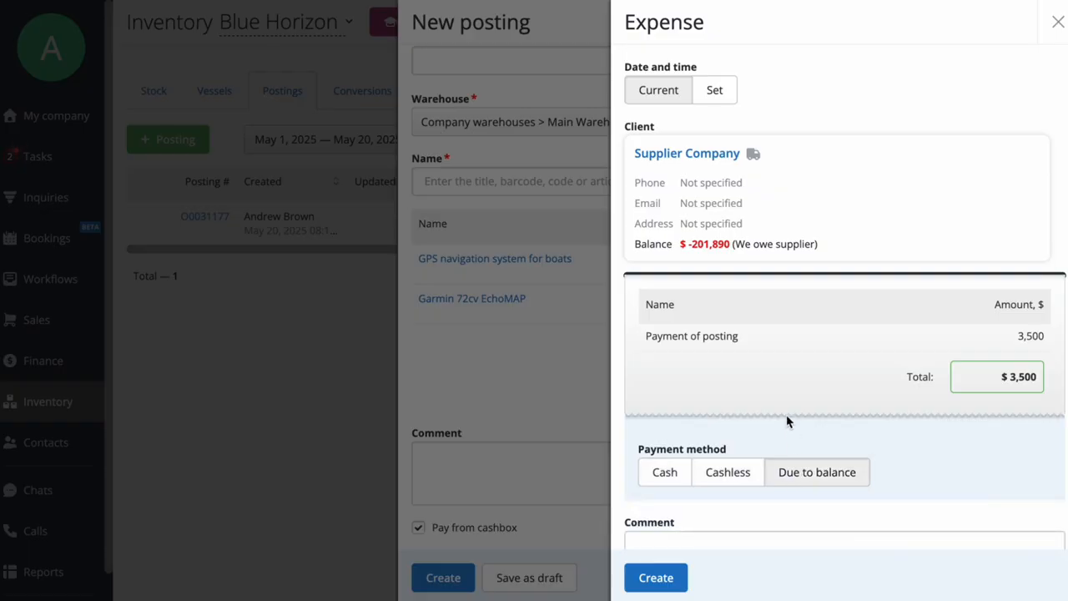
{"action": "left_click", "coordinate": [656, 578]}
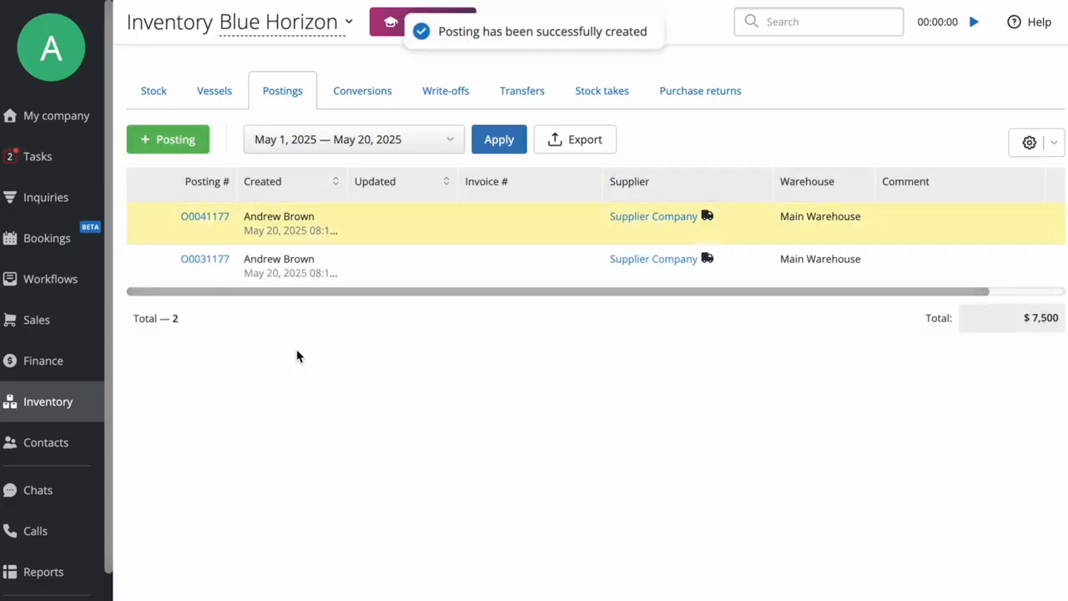
Check the posted products in the Main Warehouse stock list and paste the copied term into the search.
{"action": "left_click", "coordinate": [160, 98]}
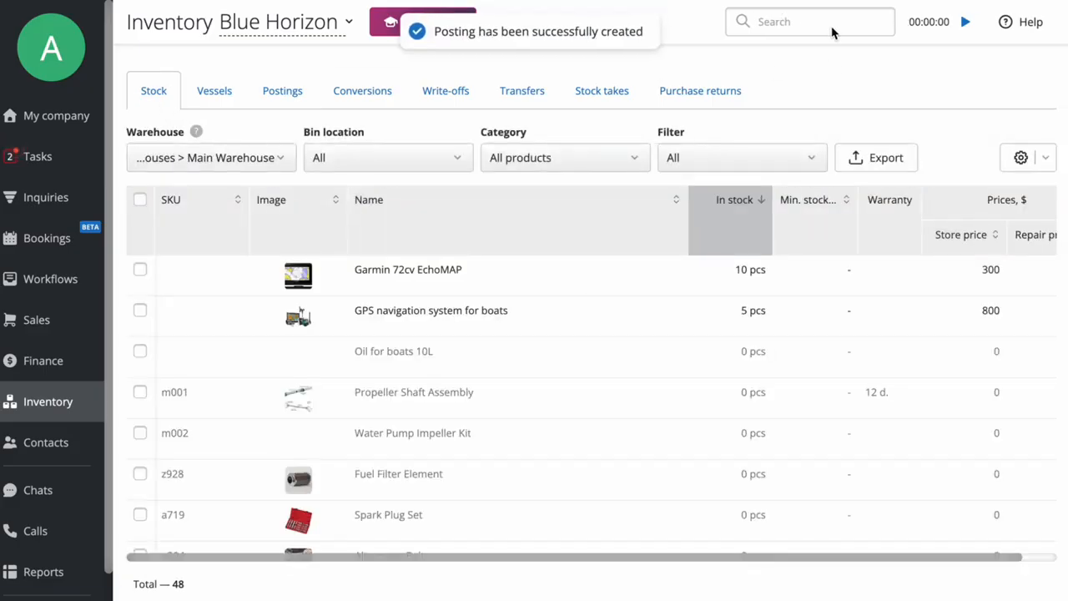
{"action": "left_click", "coordinate": [830, 25]}
{"action": "key", "text": "ctrl+v"}
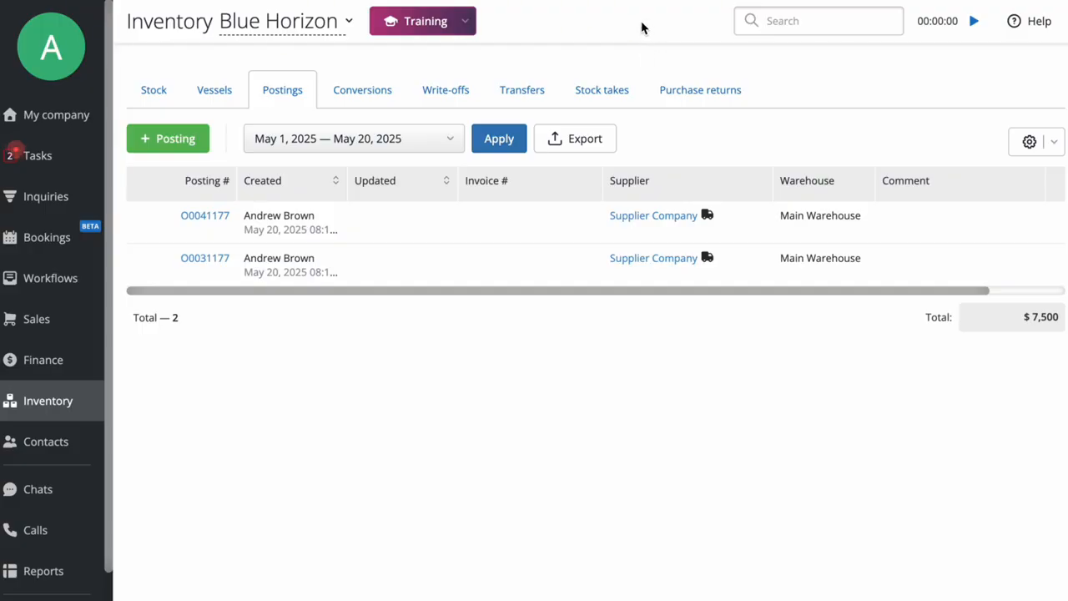
Start another posting with Supplier Company as the supplier, keeping Main Warehouse as its warehouse.
{"action": "left_click", "coordinate": [185, 141]}
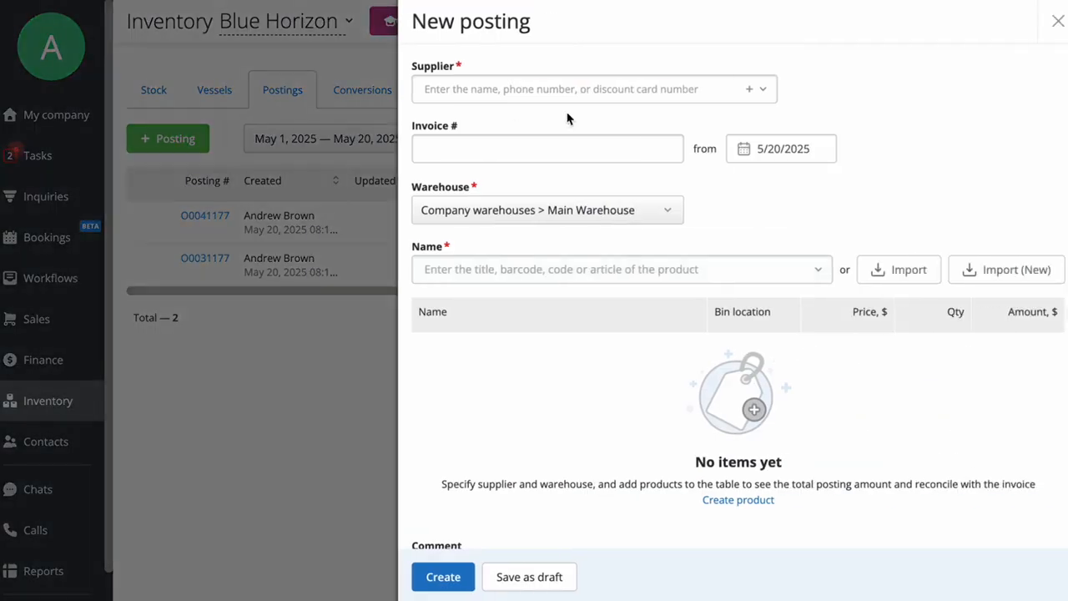
{"action": "left_click", "coordinate": [611, 89]}
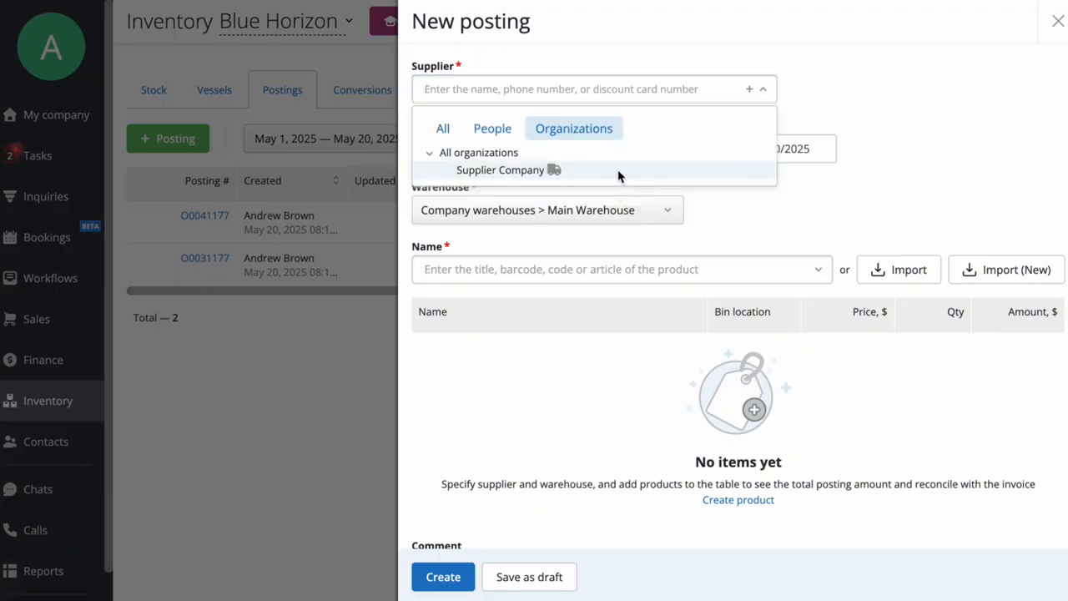
{"action": "left_click", "coordinate": [618, 170]}
{"action": "left_click", "coordinate": [671, 306]}
{"action": "left_click", "coordinate": [975, 329]}
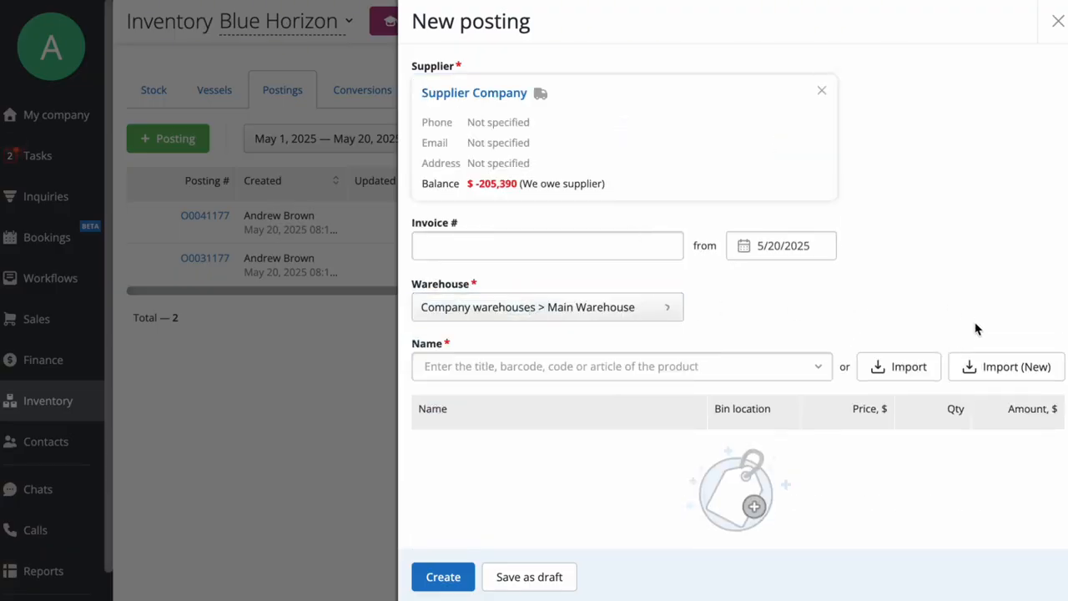
Upload the product spreadsheet through the posting's new import and review the columns of the source file Test Import Marines.
{"action": "left_click", "coordinate": [1014, 379]}
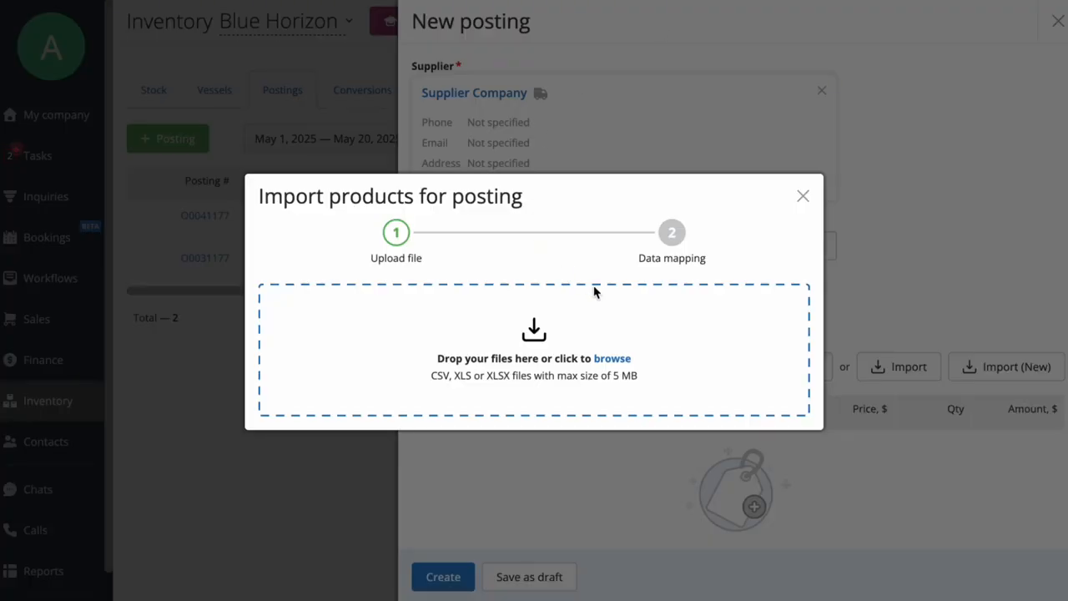
{"action": "left_click", "coordinate": [608, 358]}
{"action": "double_click", "coordinate": [434, 335]}
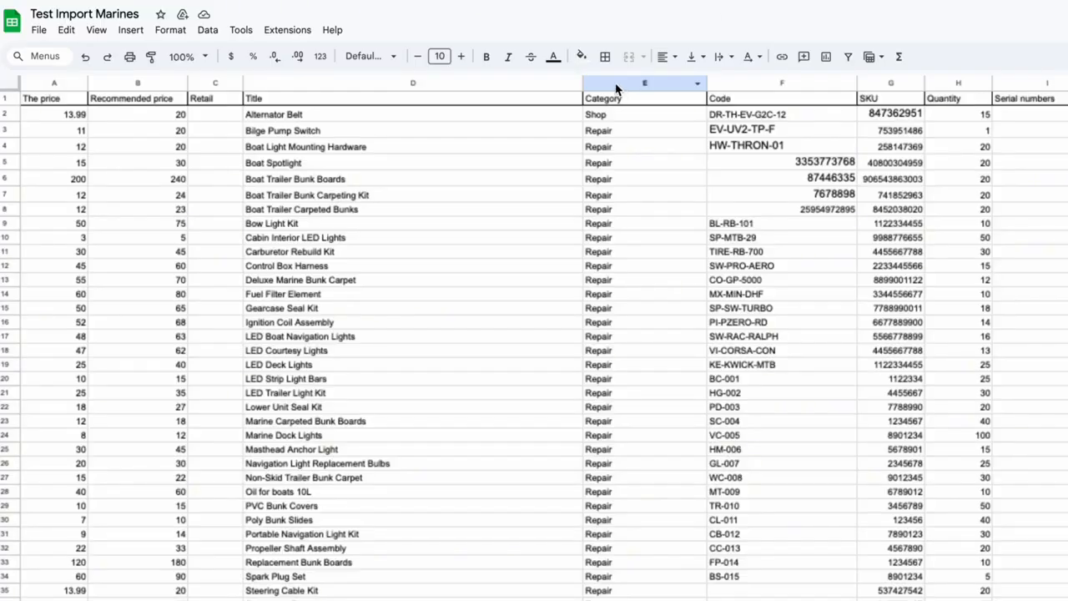
{"action": "left_click", "coordinate": [530, 83]}
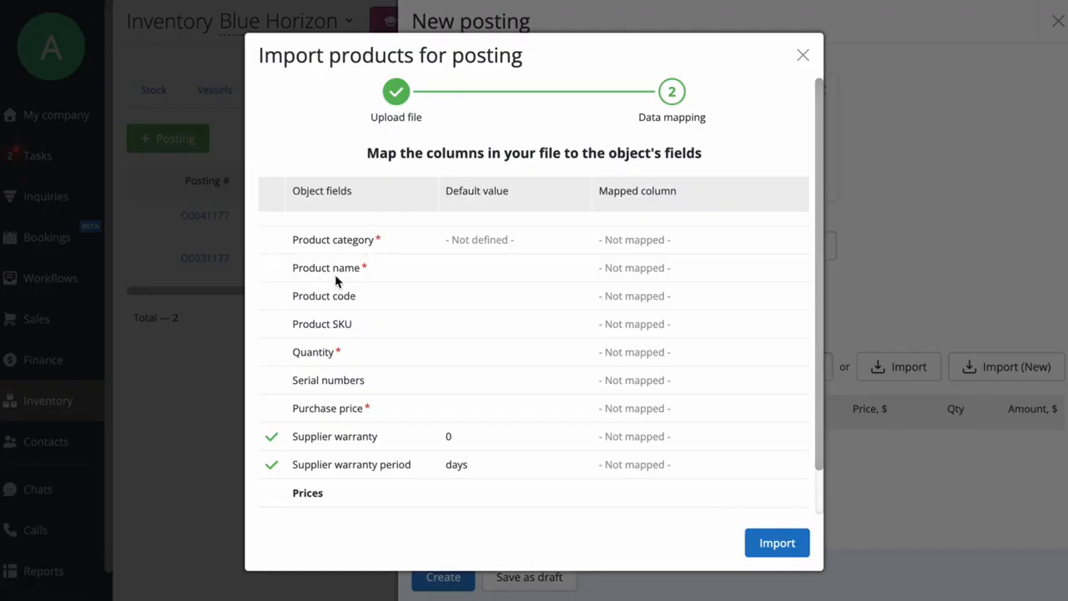
Map the import's product name to the Title column, product category to Category and product code to Code.
{"action": "left_click", "coordinate": [672, 278]}
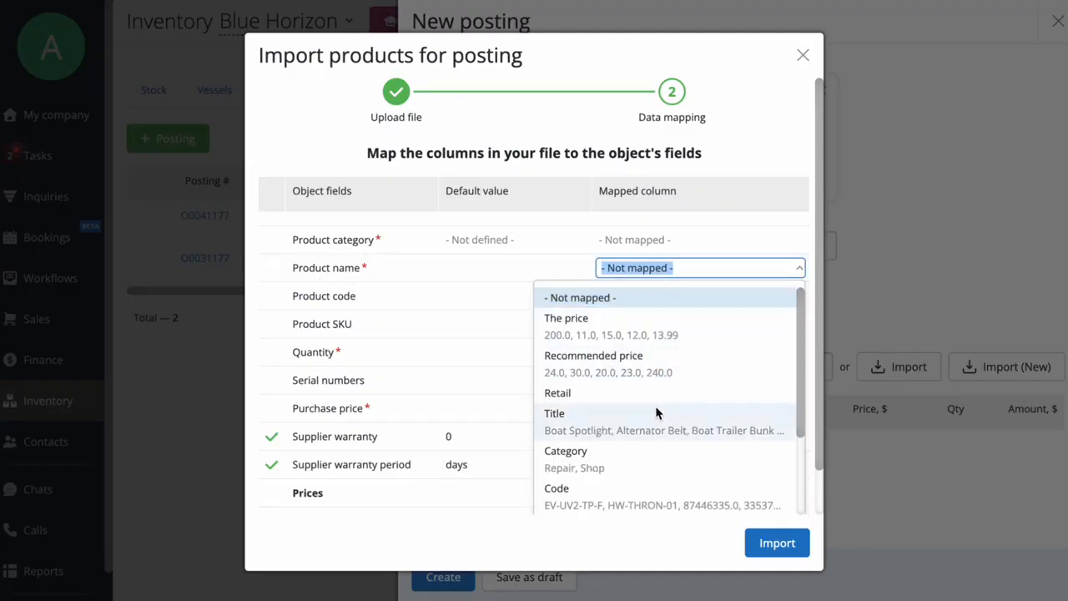
{"action": "left_click", "coordinate": [651, 408]}
{"action": "left_click", "coordinate": [652, 246]}
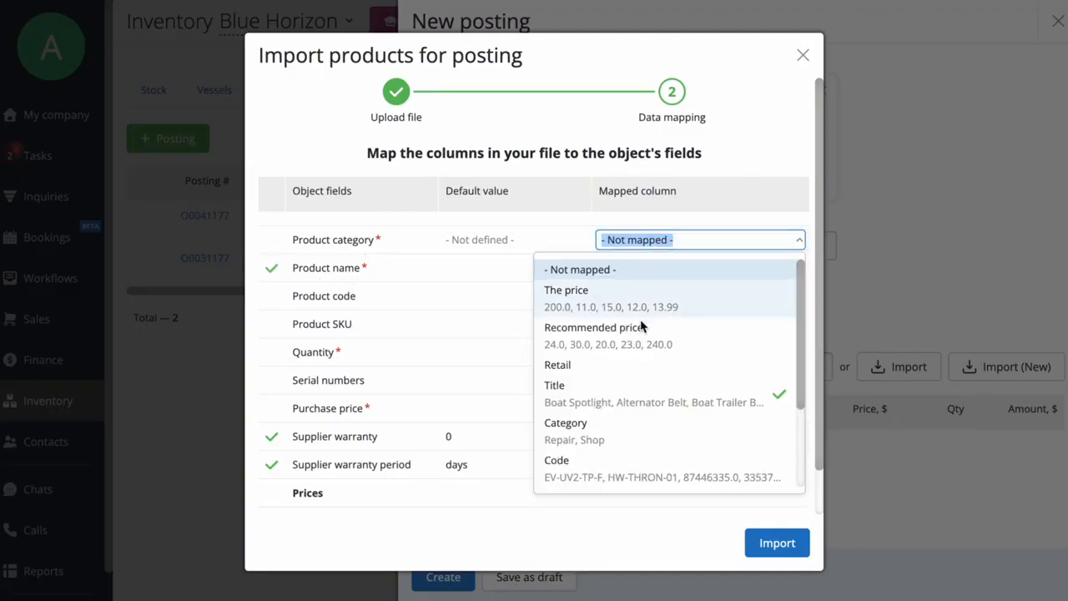
{"action": "left_click", "coordinate": [622, 423]}
{"action": "scroll", "coordinate": [528, 353], "scroll_direction": "down", "scroll_amount": 1}
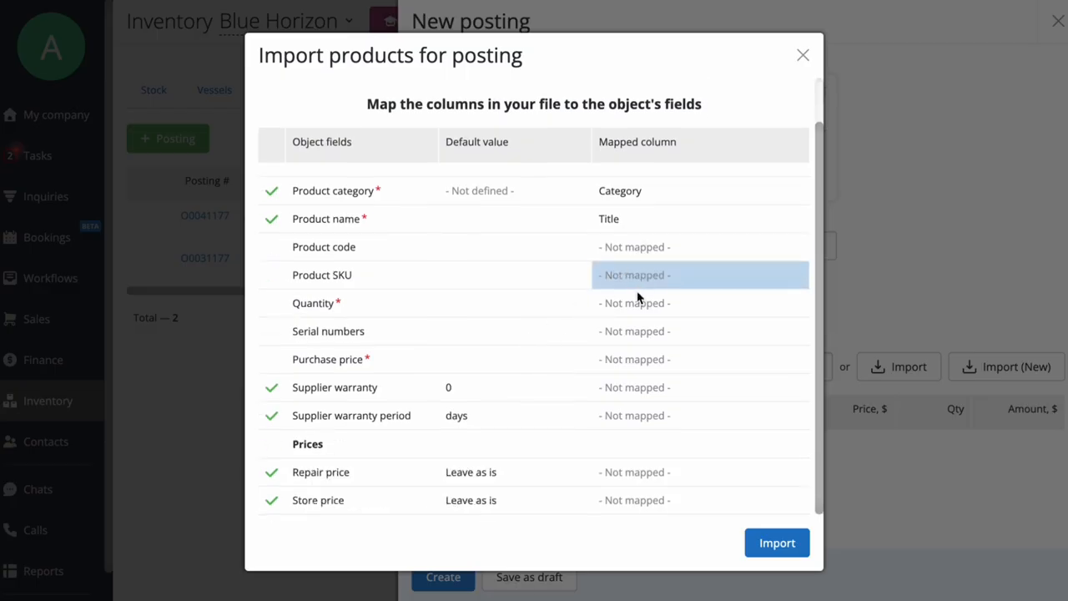
{"action": "left_click", "coordinate": [639, 247]}
{"action": "scroll", "coordinate": [619, 404], "scroll_direction": "down", "scroll_amount": 1}
{"action": "left_click", "coordinate": [615, 412]}
Map the product SKU to the SKU column, quantity to Quantity and purchase price to The price.
{"action": "left_click", "coordinate": [691, 284]}
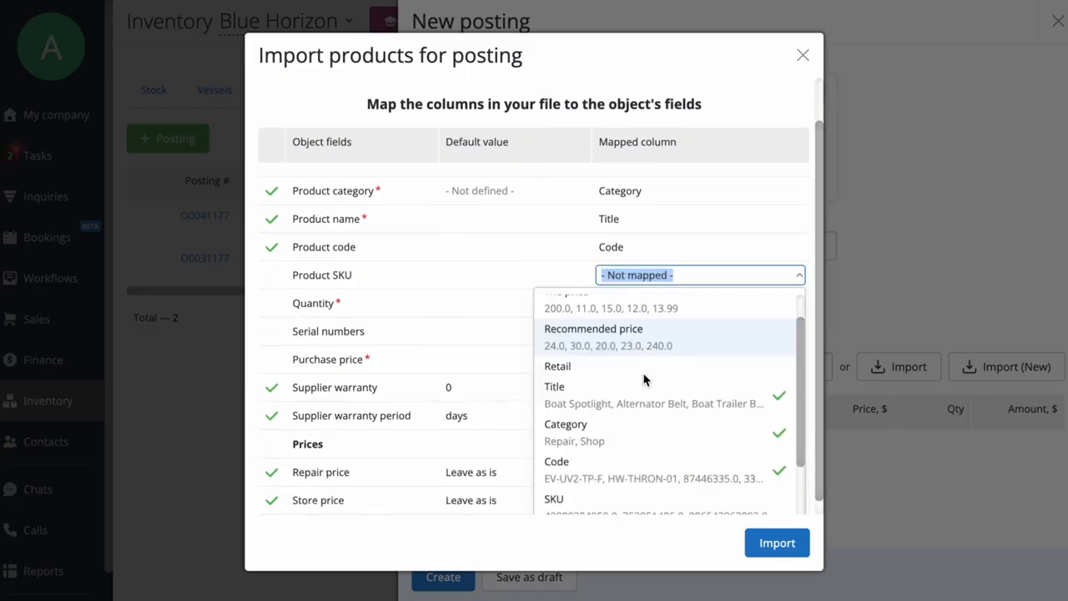
{"action": "scroll", "coordinate": [638, 400], "scroll_direction": "down", "scroll_amount": 3}
{"action": "left_click", "coordinate": [630, 427]}
{"action": "left_click", "coordinate": [634, 303]}
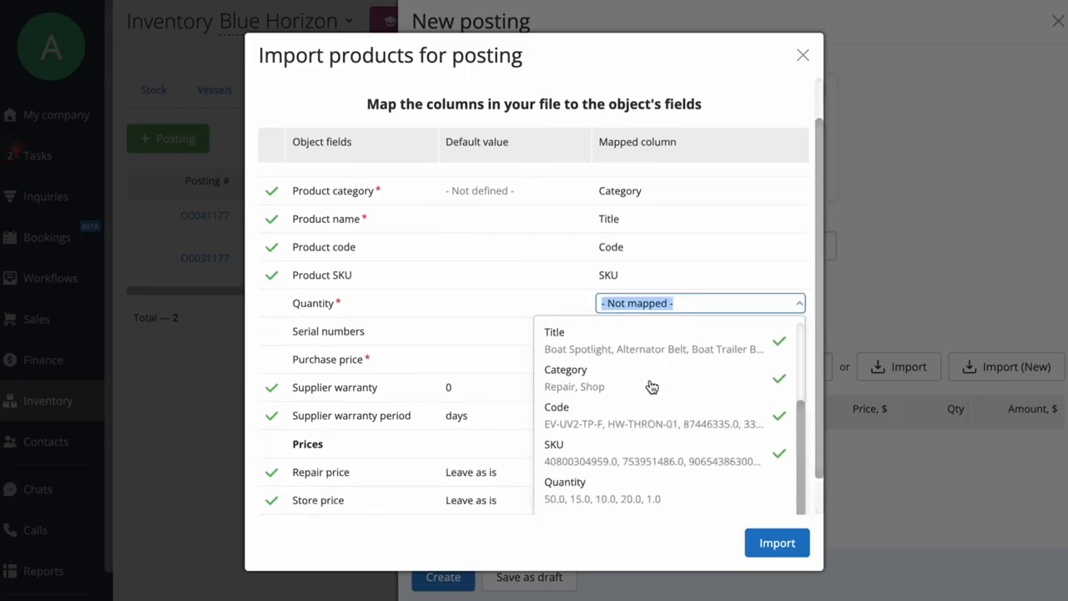
{"action": "left_click", "coordinate": [631, 481]}
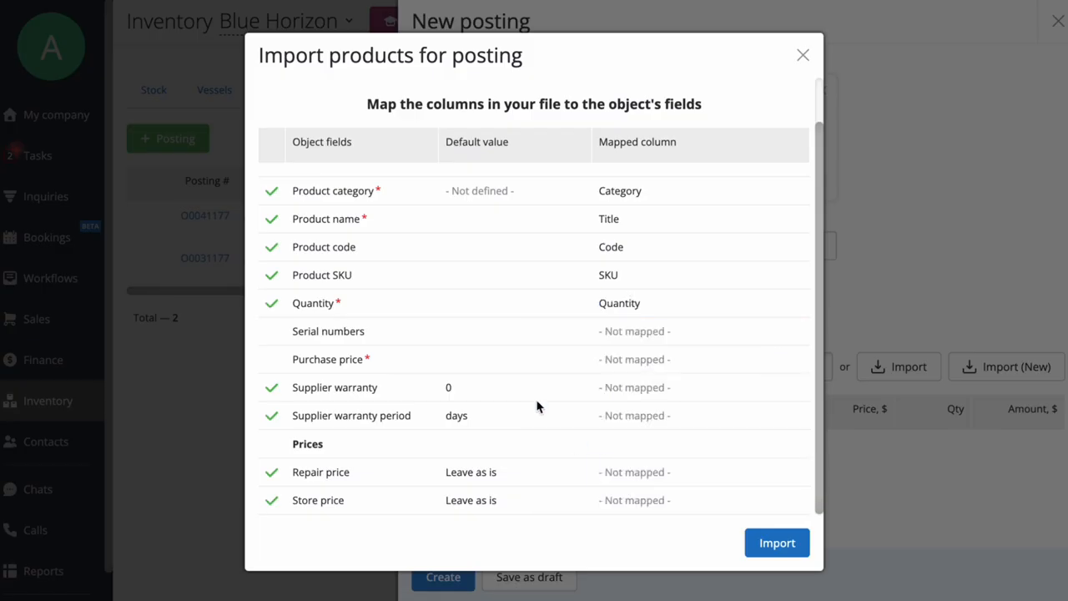
{"action": "left_click", "coordinate": [656, 368]}
{"action": "left_click", "coordinate": [643, 409]}
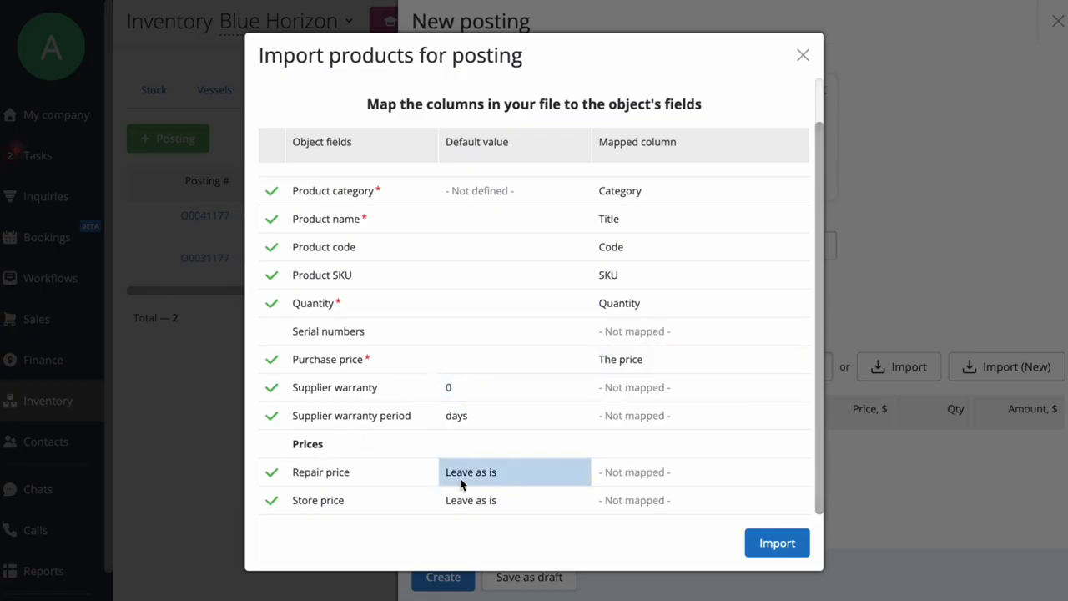
Keep the repair price default as Leave as is and map the repair price to The price column.
{"action": "left_click", "coordinate": [513, 472]}
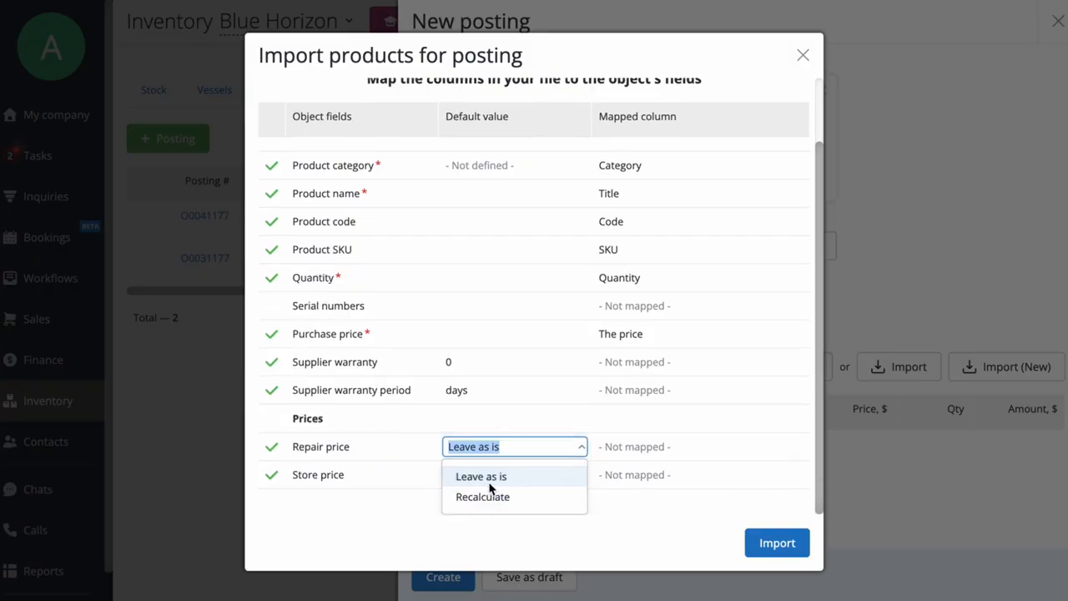
{"action": "left_click", "coordinate": [629, 445]}
{"action": "left_click", "coordinate": [584, 263]}
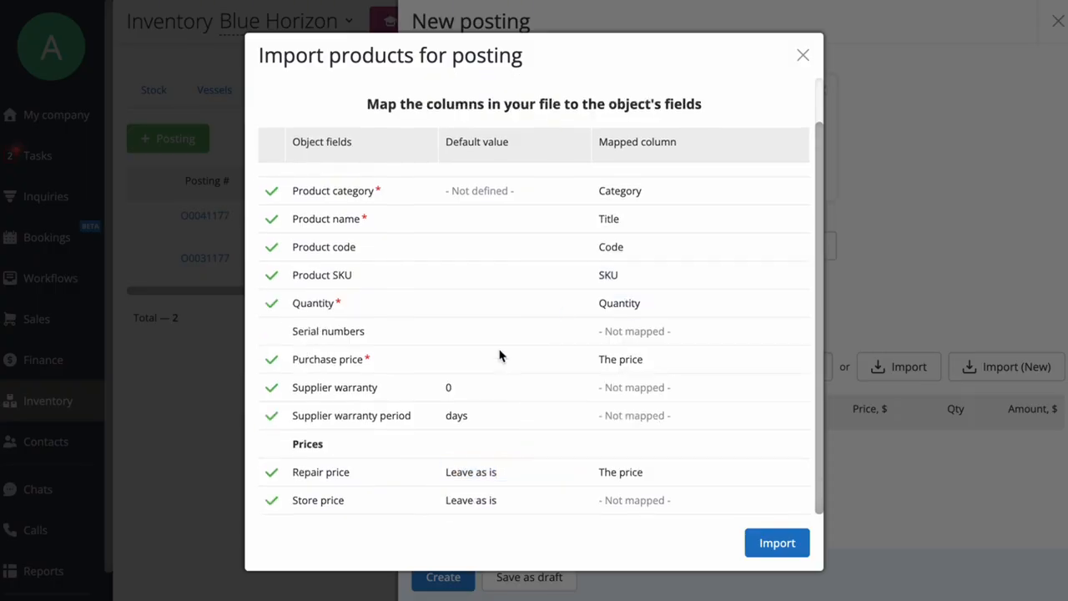
Set the store price default to Recalculate, choose its mapped column and import the products into the posting.
{"action": "left_click", "coordinate": [520, 503]}
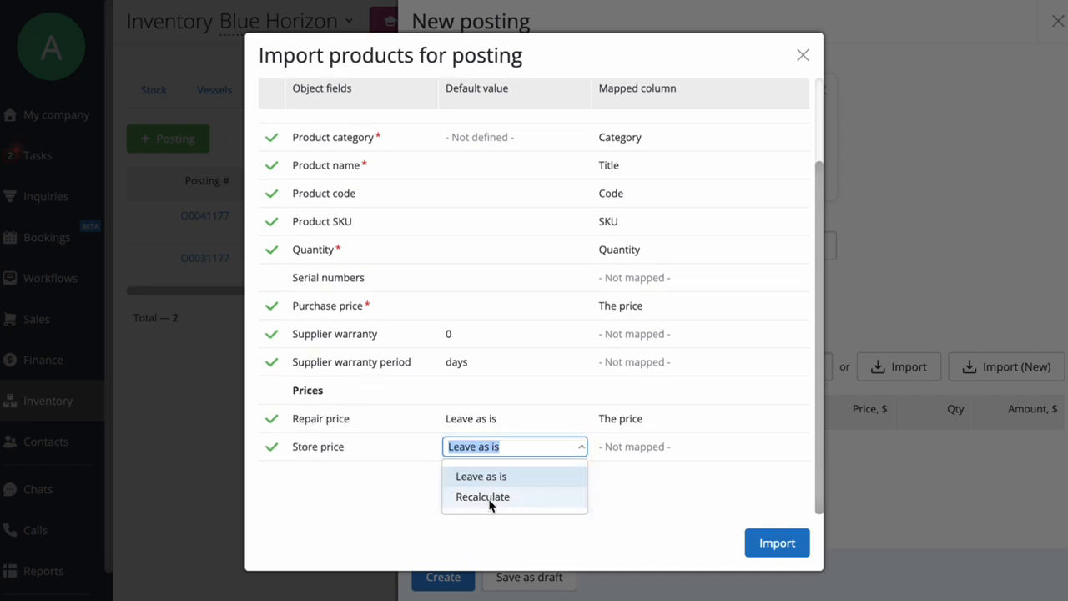
{"action": "left_click", "coordinate": [484, 496]}
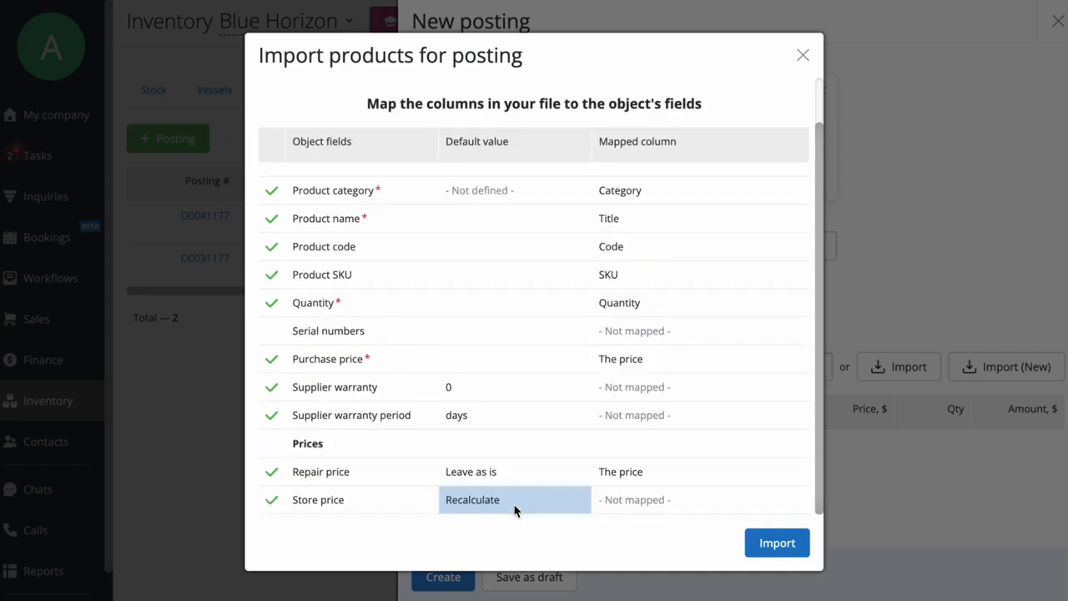
{"action": "left_click", "coordinate": [657, 503]}
{"action": "left_click", "coordinate": [655, 302]}
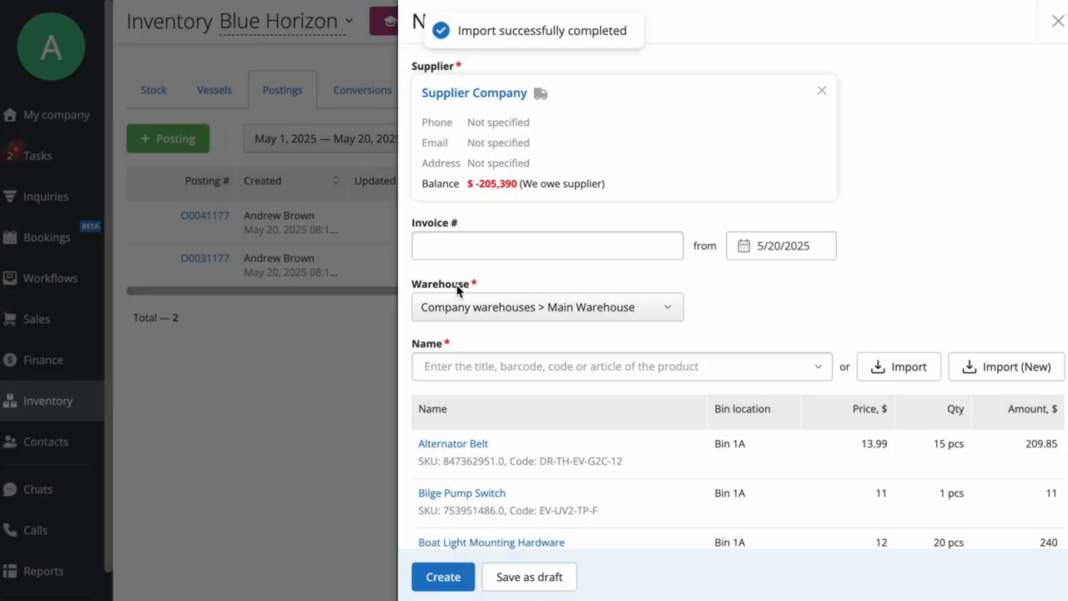
Review the imported products, create the posting and record its expense with the payment method Due to balance.
{"action": "scroll", "coordinate": [456, 290], "scroll_direction": "down", "scroll_amount": 5}
{"action": "scroll", "coordinate": [456, 290], "scroll_direction": "down", "scroll_amount": 5}
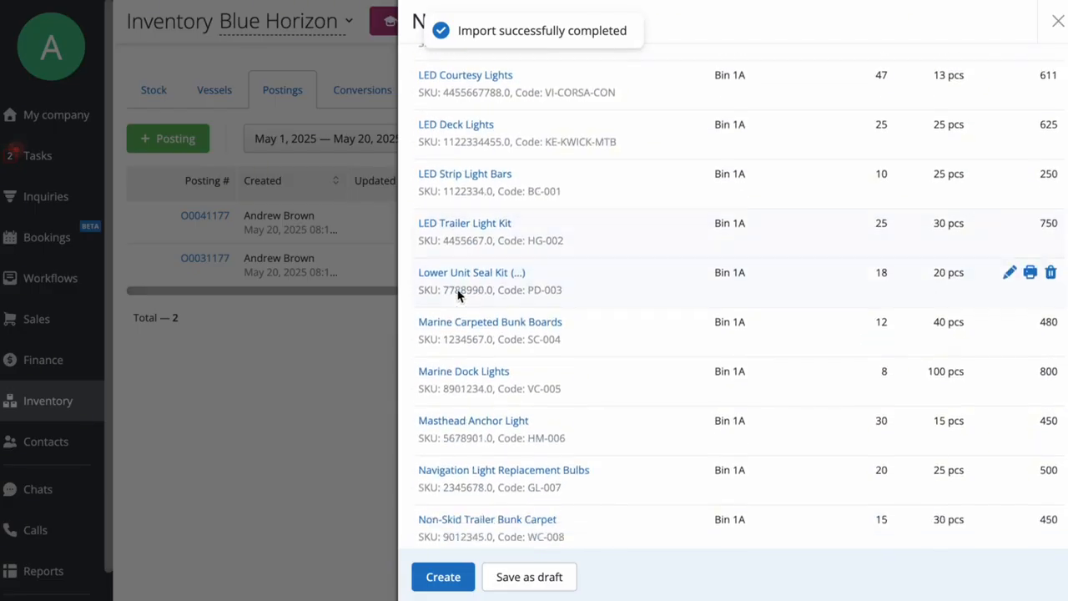
{"action": "scroll", "coordinate": [457, 292], "scroll_direction": "up", "scroll_amount": 10}
{"action": "scroll", "coordinate": [457, 294], "scroll_direction": "up", "scroll_amount": 1}
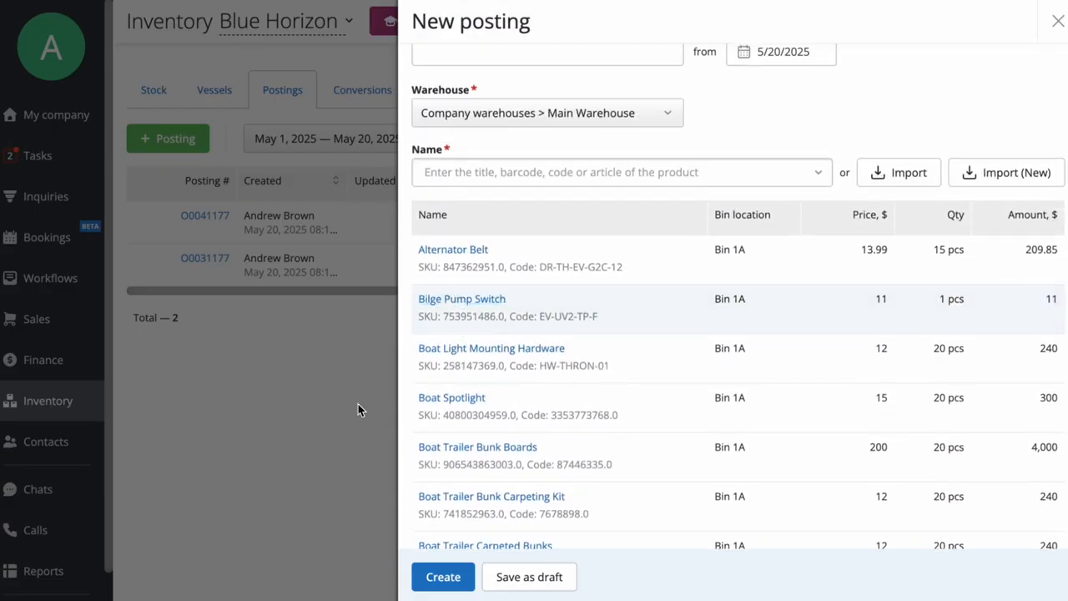
{"action": "left_click", "coordinate": [443, 576]}
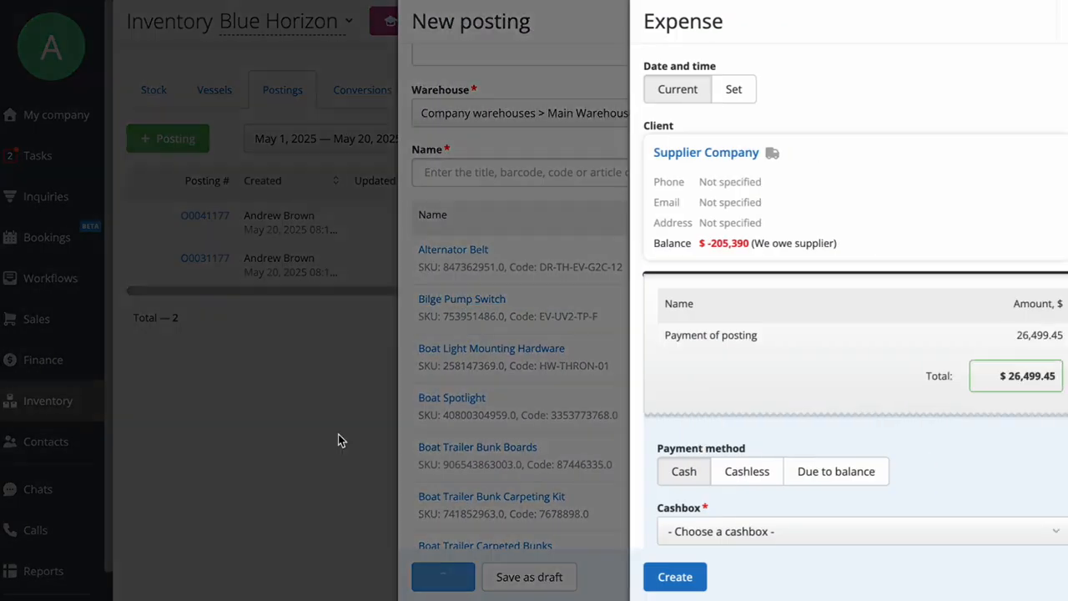
{"action": "left_click", "coordinate": [851, 472]}
{"action": "left_click", "coordinate": [654, 569]}
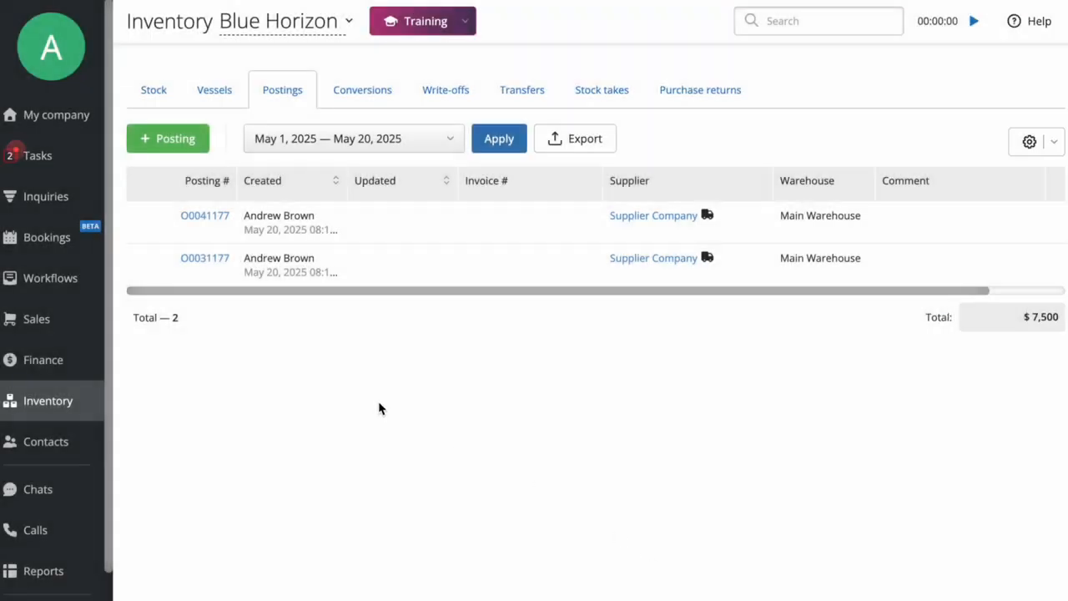
Start another posting from Supplier Company and import the same product file using the remembered column mapping.
{"action": "left_click", "coordinate": [169, 140]}
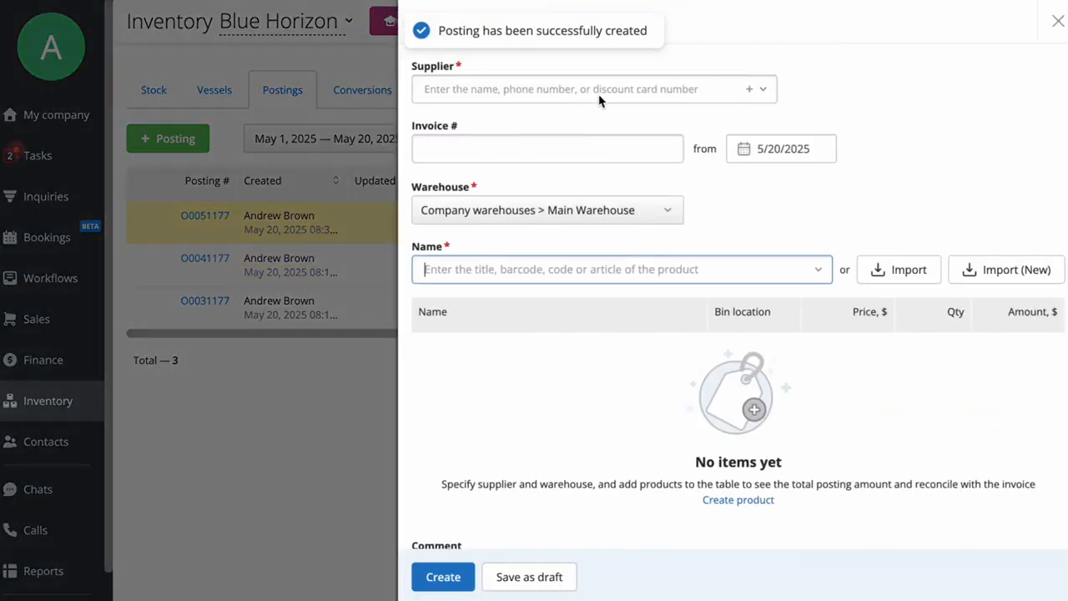
{"action": "left_click", "coordinate": [599, 174]}
{"action": "left_click", "coordinate": [982, 364]}
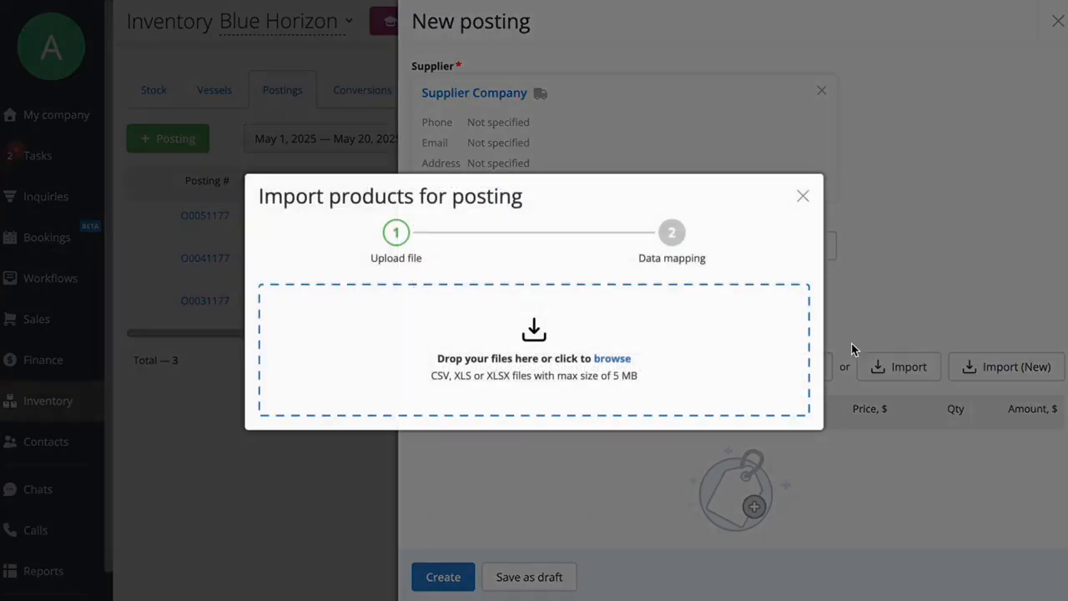
{"action": "left_click", "coordinate": [614, 359]}
{"action": "left_click", "coordinate": [458, 333]}
{"action": "double_click", "coordinate": [459, 331]}
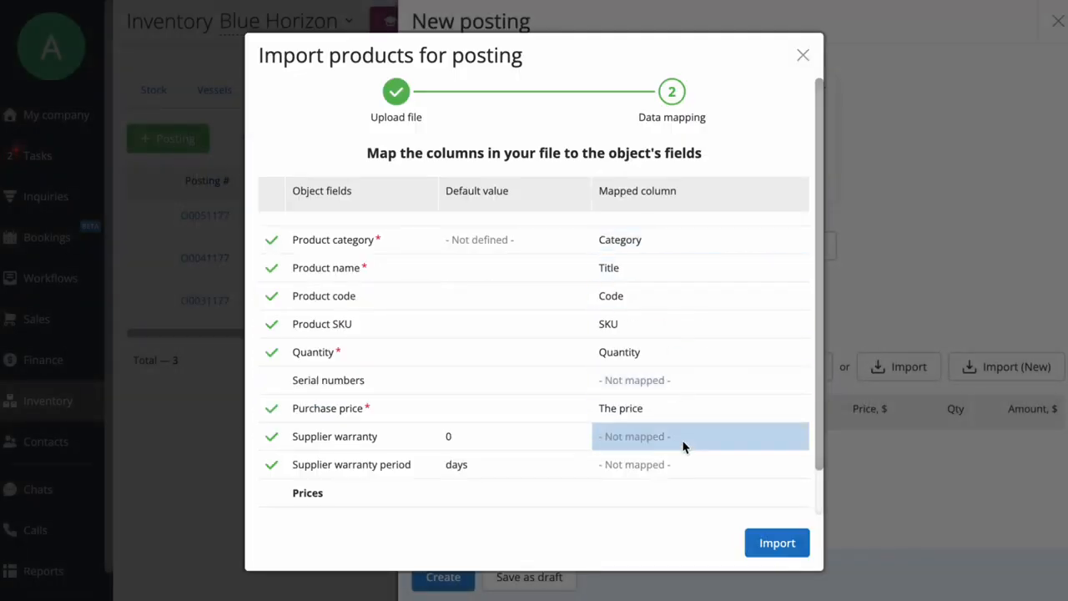
{"action": "scroll", "coordinate": [682, 446], "scroll_direction": "down", "scroll_amount": 1}
{"action": "left_click", "coordinate": [754, 541]}
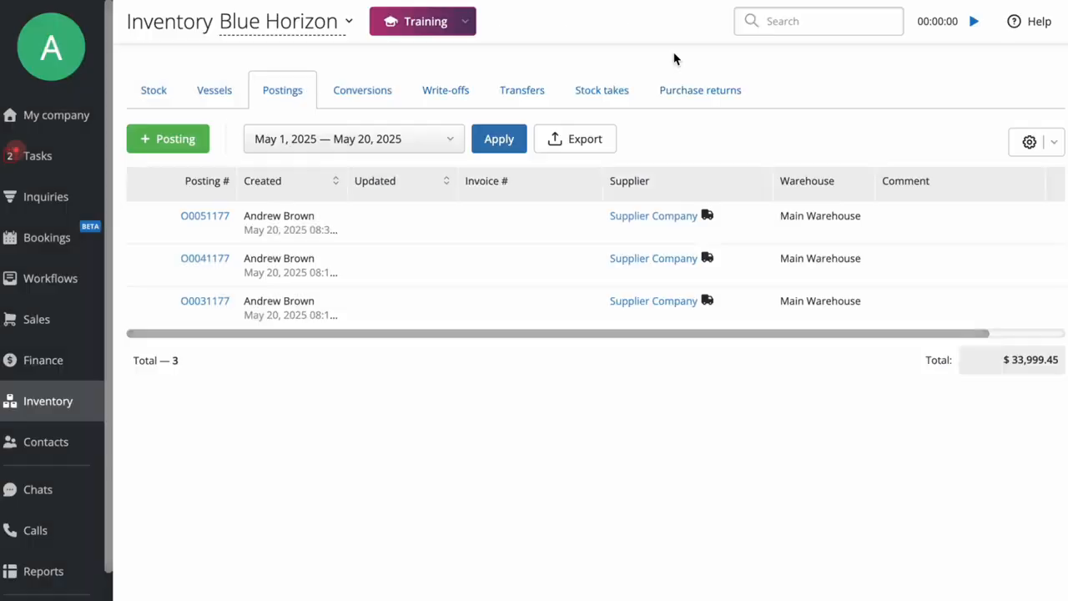
Check the imported products in the warehouse stock list and open the Workflows order list.
{"action": "left_click", "coordinate": [163, 86]}
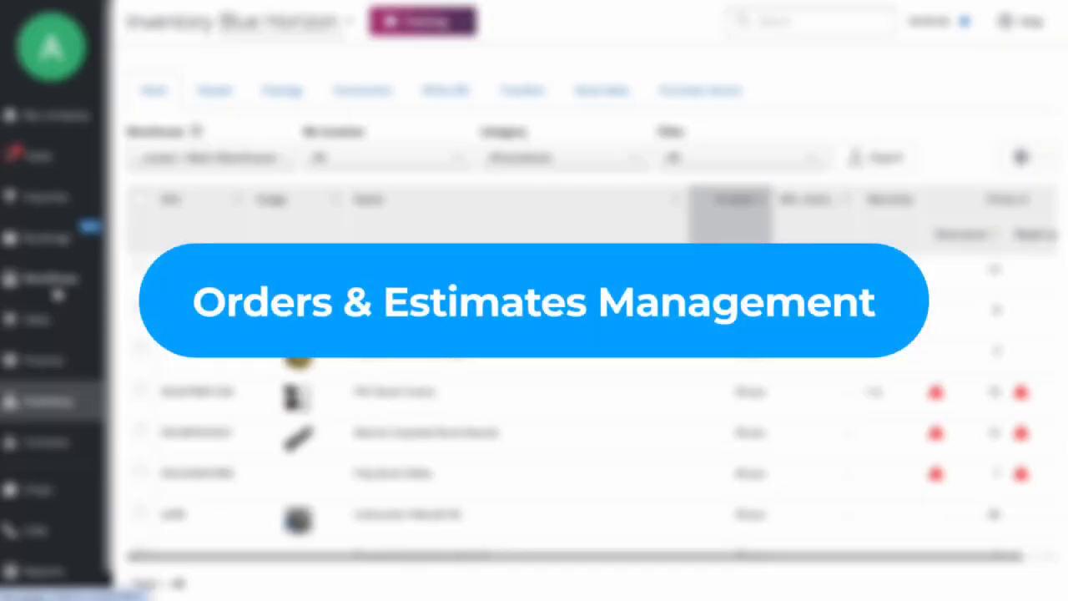
{"action": "left_click", "coordinate": [55, 288]}
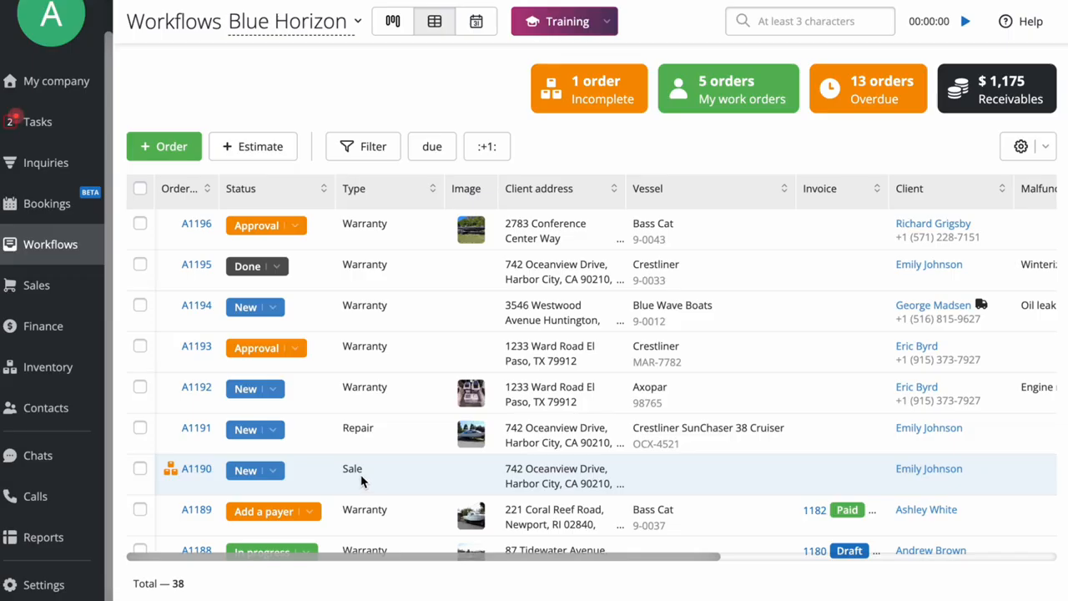
In the Forms editor, move the scheduling and resource block below the Client block on the Repair work order form.
{"action": "left_click", "coordinate": [24, 585]}
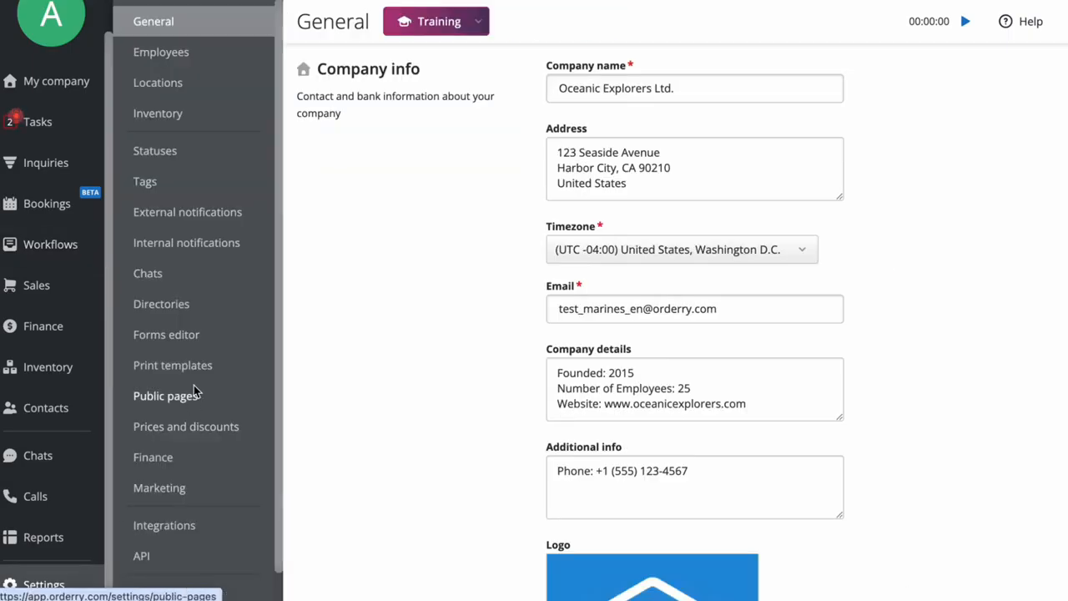
{"action": "left_click", "coordinate": [196, 332]}
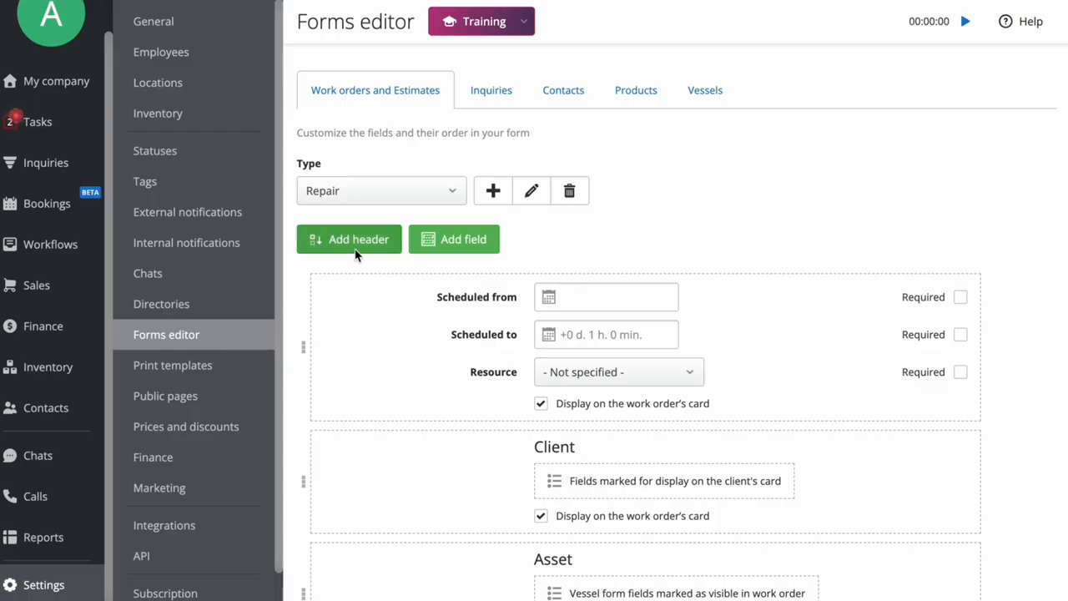
{"action": "left_click", "coordinate": [435, 187]}
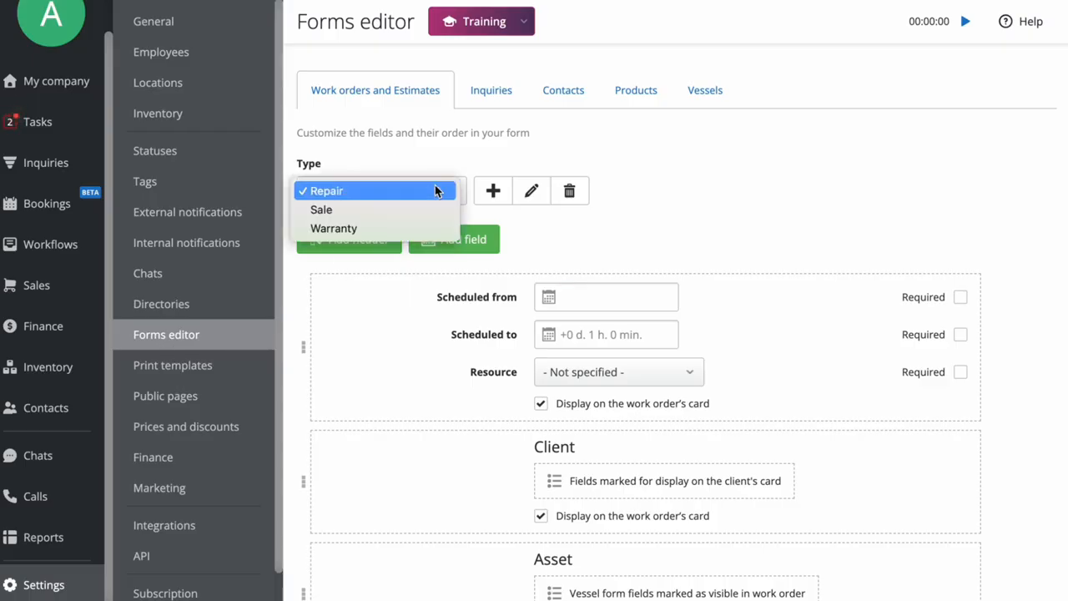
{"action": "left_click", "coordinate": [482, 153]}
{"action": "scroll", "coordinate": [482, 154], "scroll_direction": "down", "scroll_amount": 2}
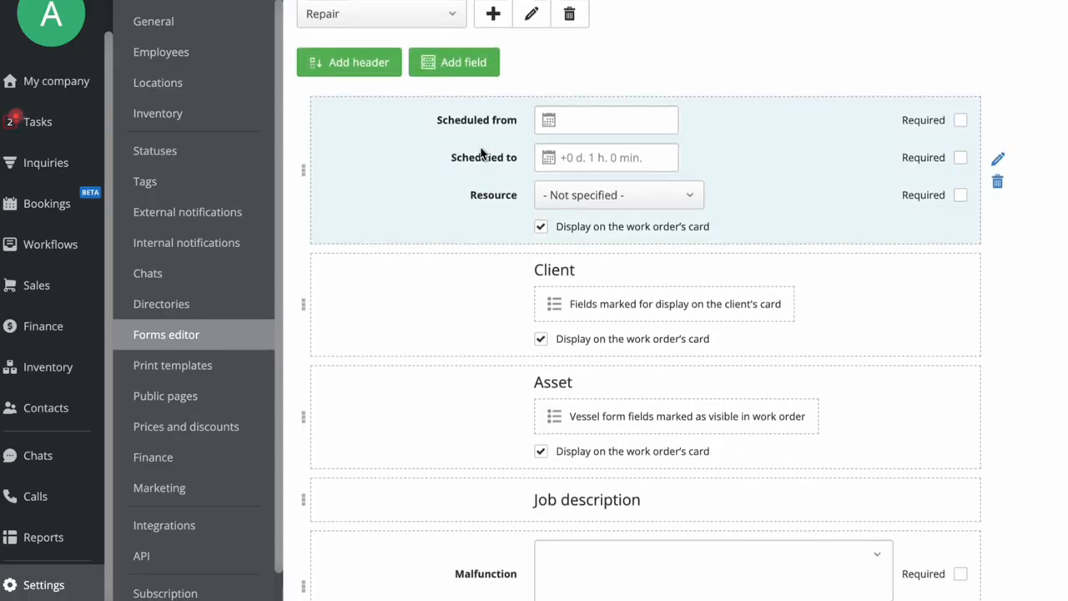
{"action": "left_click_drag", "start_coordinate": [303, 172], "coordinate": [307, 283]}
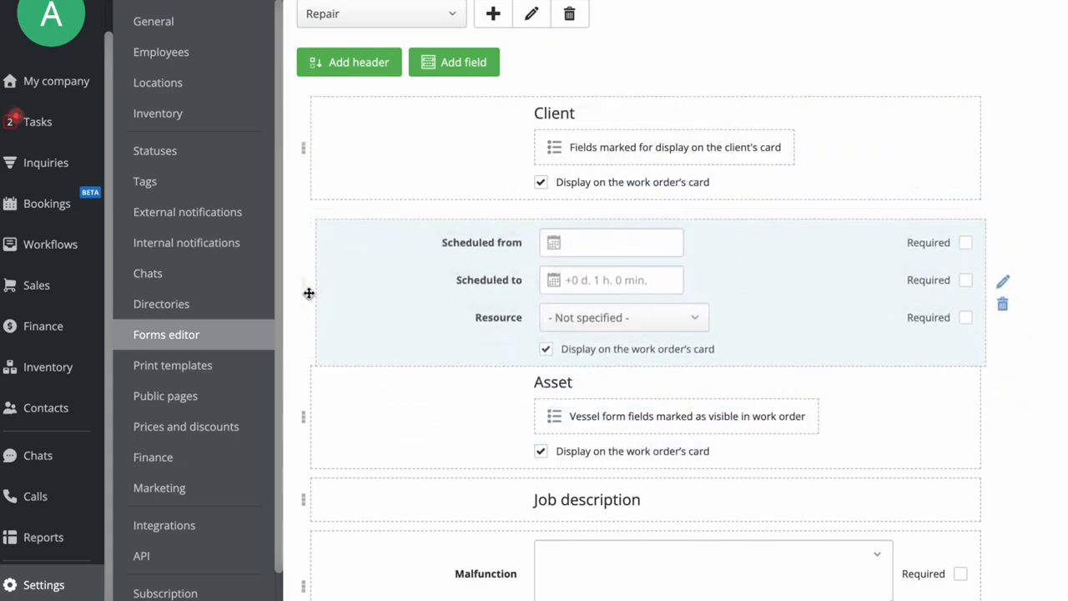
Switch the work order form type to Sale and examine which fields its form contains.
{"action": "scroll", "coordinate": [306, 289], "scroll_direction": "up", "scroll_amount": 2}
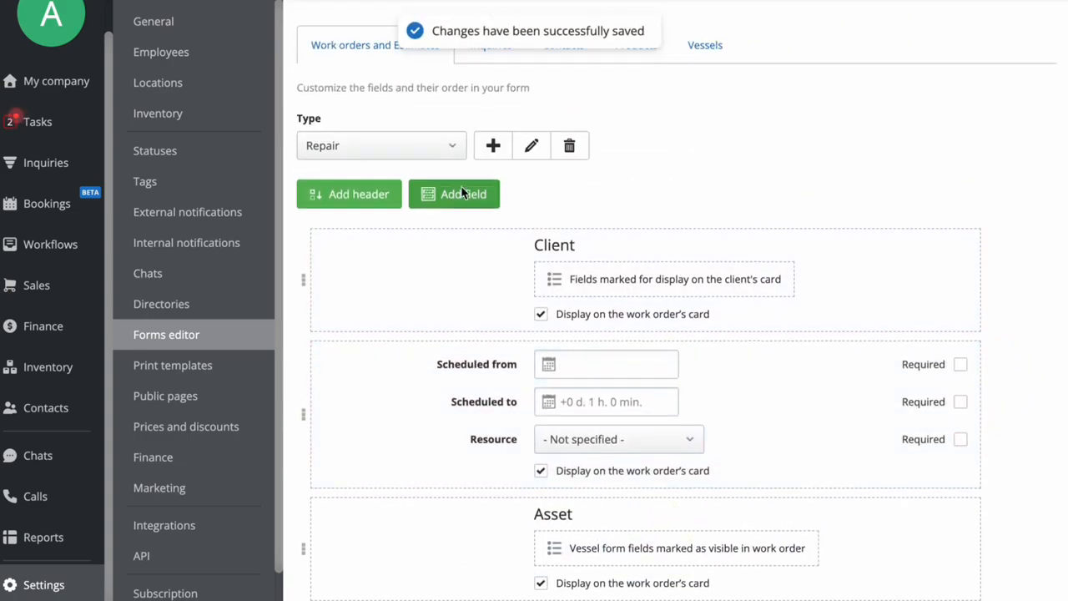
{"action": "left_click", "coordinate": [426, 146]}
{"action": "left_click", "coordinate": [334, 165]}
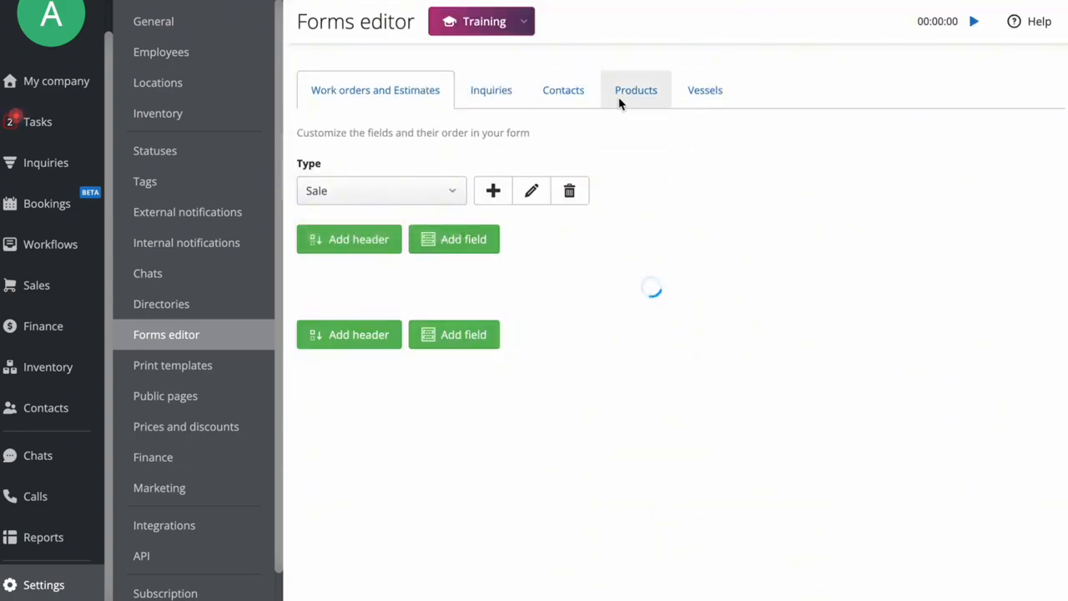
{"action": "scroll", "coordinate": [623, 211], "scroll_direction": "down", "scroll_amount": 2}
{"action": "scroll", "coordinate": [623, 211], "scroll_direction": "up", "scroll_amount": 2}
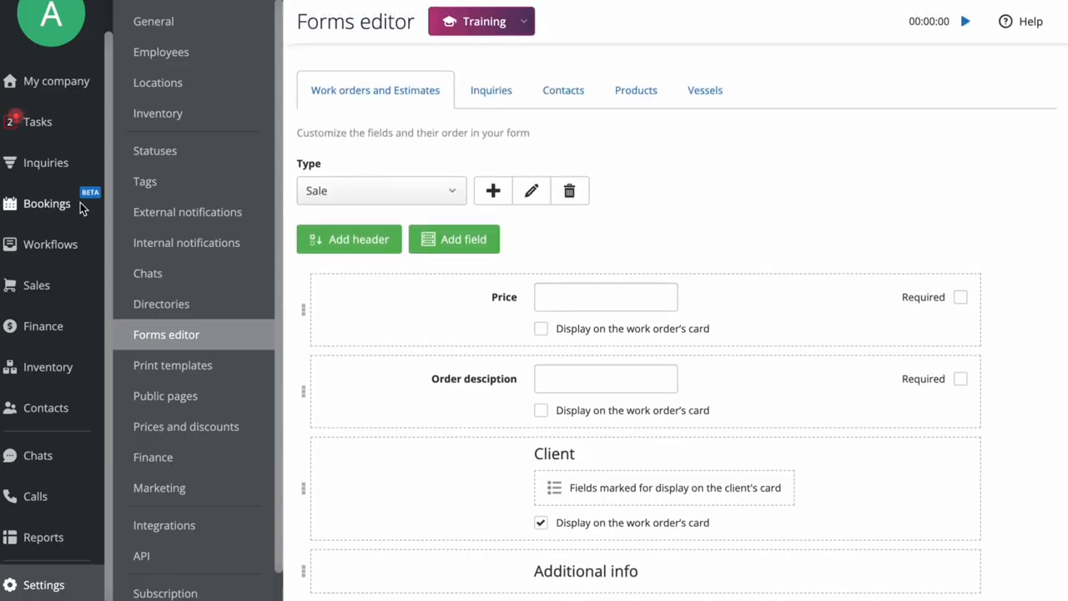
Start a new work order in Workflows with the type Repair.
{"action": "left_click", "coordinate": [40, 244]}
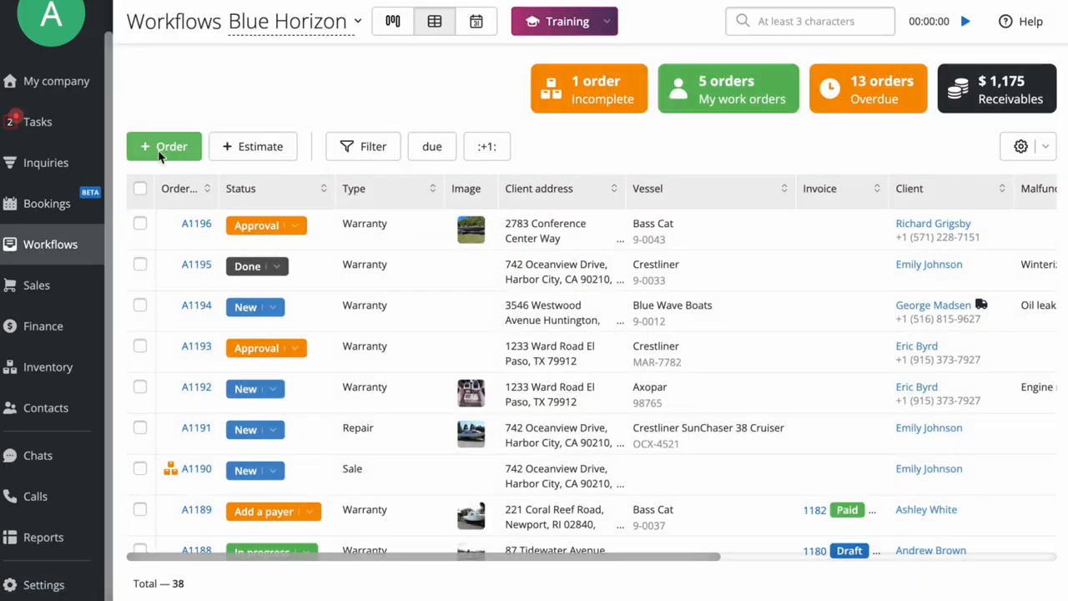
{"action": "left_click", "coordinate": [160, 147]}
{"action": "left_click", "coordinate": [516, 110]}
{"action": "left_click", "coordinate": [510, 131]}
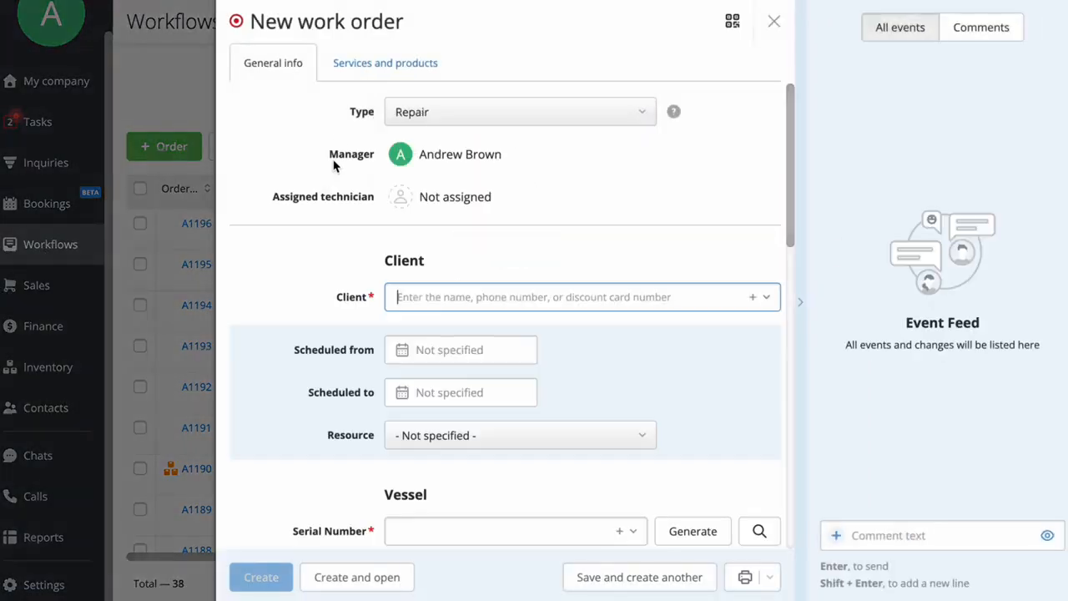
Compare the new work order form's fields for the Repair, Sale and Warranty types, and close the form without creating an order.
{"action": "scroll", "coordinate": [290, 285], "scroll_direction": "down", "scroll_amount": 1}
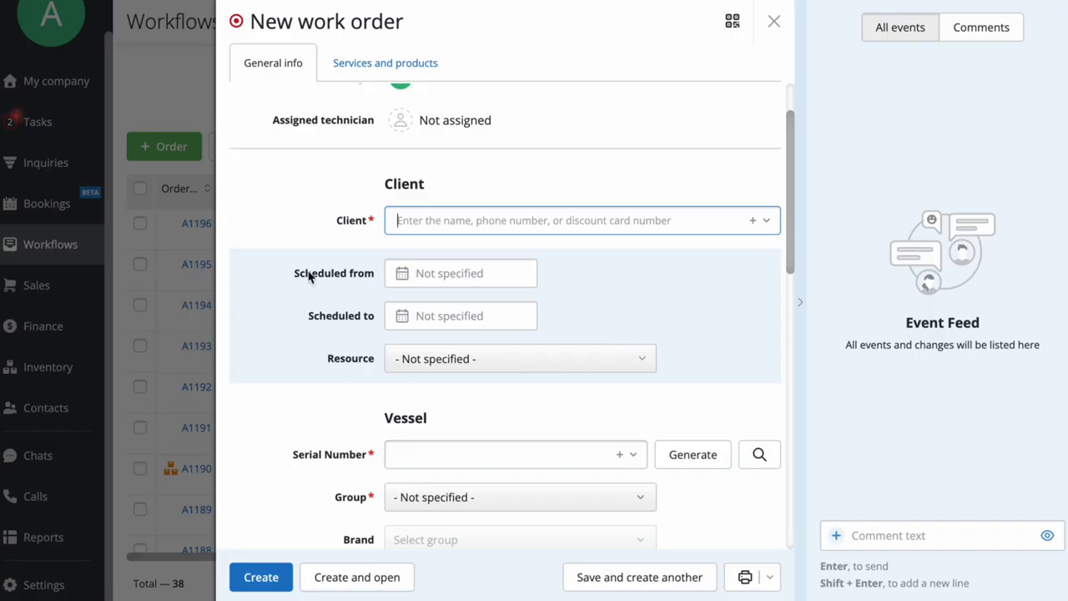
{"action": "scroll", "coordinate": [287, 387], "scroll_direction": "down", "scroll_amount": 5}
{"action": "scroll", "coordinate": [287, 387], "scroll_direction": "up", "scroll_amount": 6}
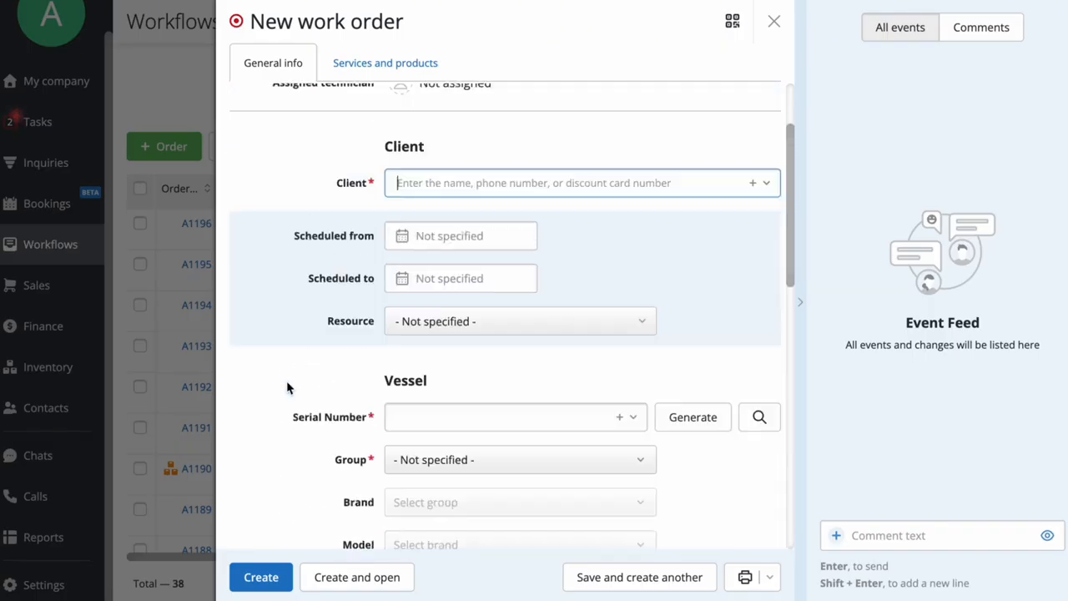
{"action": "scroll", "coordinate": [465, 154], "scroll_direction": "up", "scroll_amount": 1}
{"action": "left_click", "coordinate": [486, 112]}
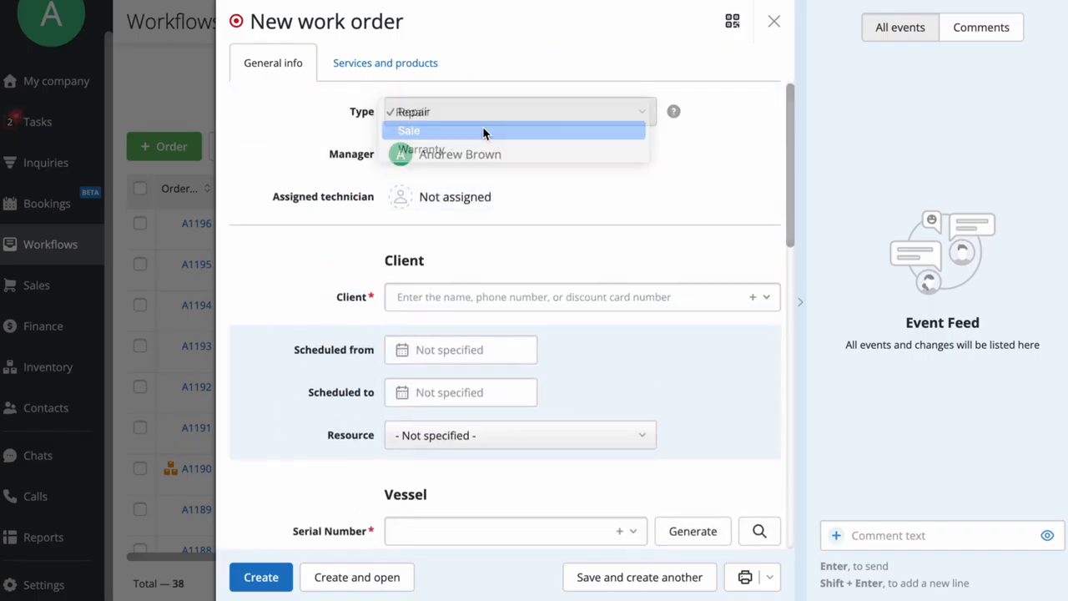
{"action": "left_click", "coordinate": [487, 131]}
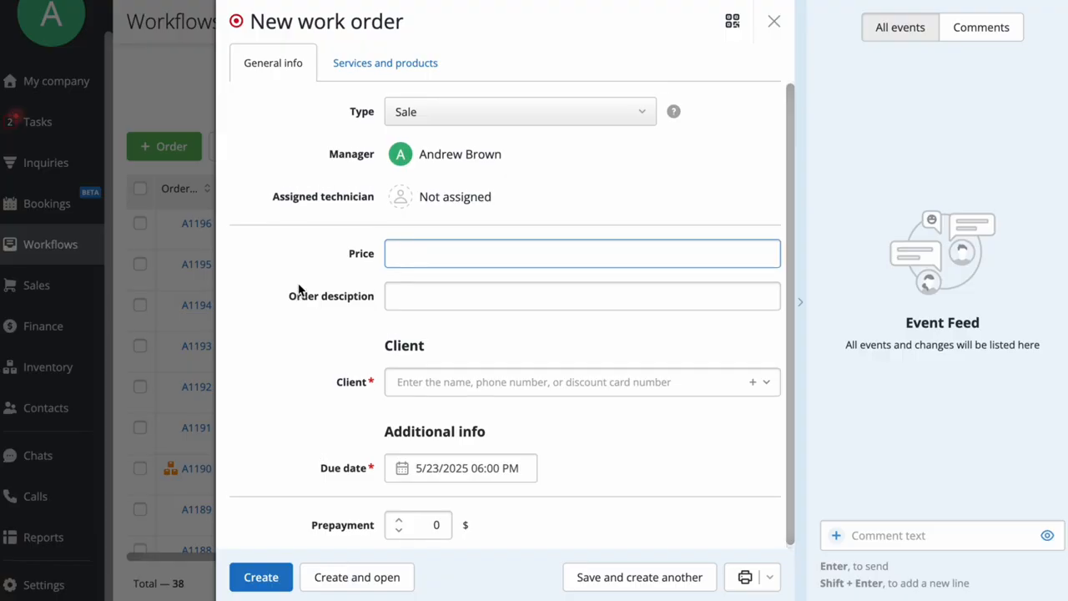
{"action": "left_click", "coordinate": [448, 111]}
{"action": "left_click", "coordinate": [450, 129]}
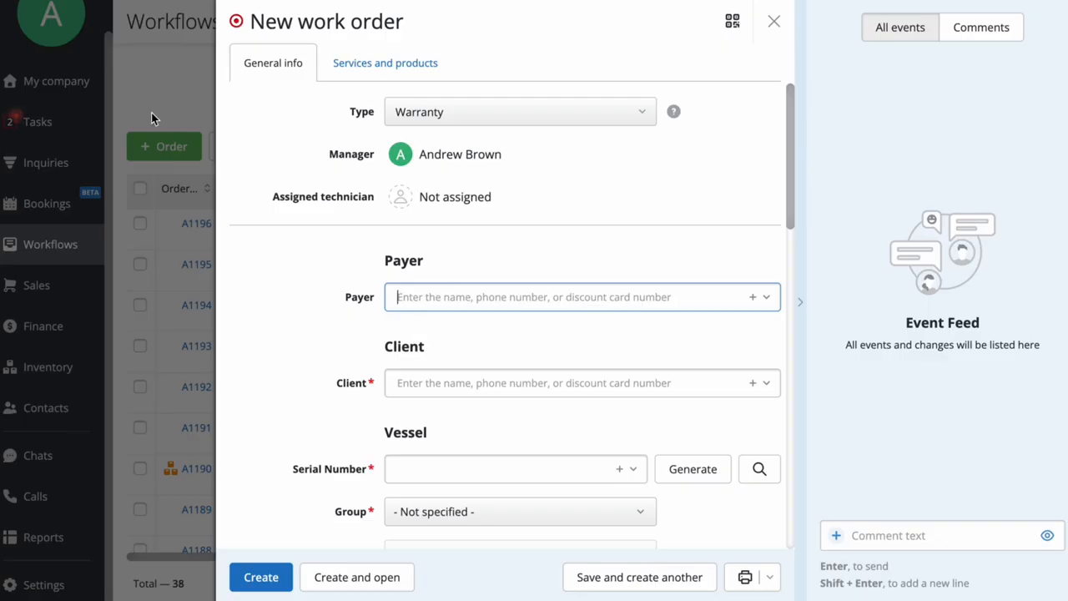
{"action": "left_click", "coordinate": [773, 23]}
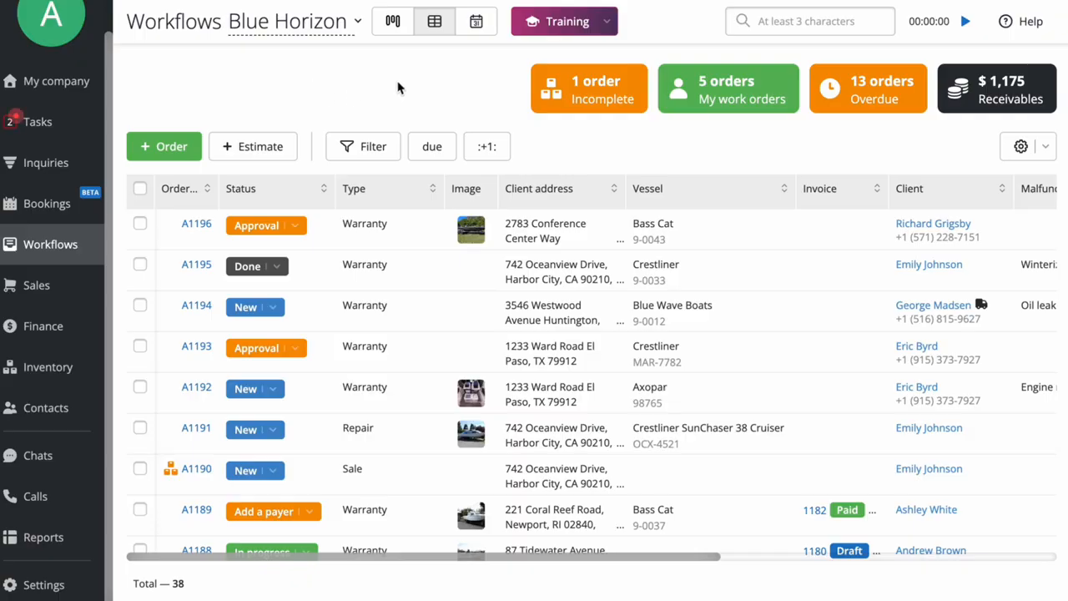
Show the Workflows orders as a board and group its columns by status.
{"action": "left_click", "coordinate": [392, 20]}
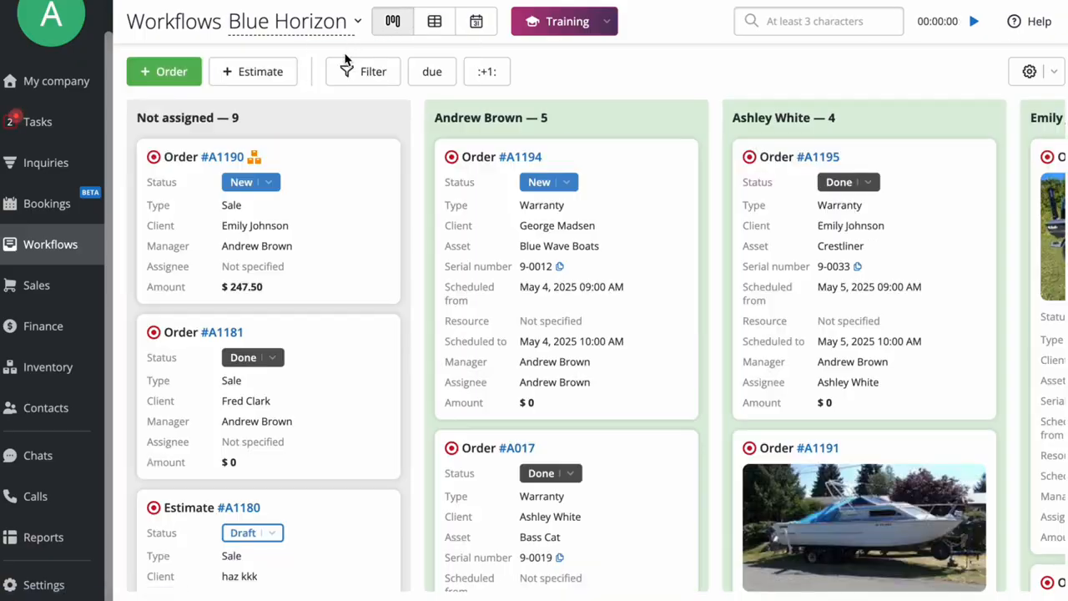
{"action": "left_click", "coordinate": [1029, 71]}
{"action": "left_click", "coordinate": [922, 110]}
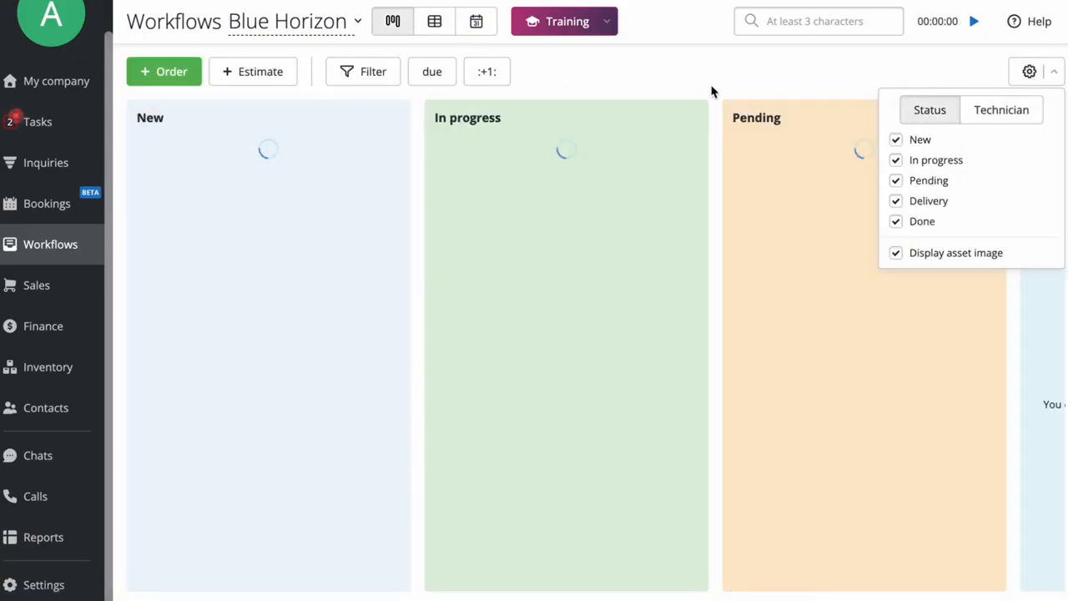
{"action": "left_click", "coordinate": [682, 73]}
{"action": "left_click_drag", "start_coordinate": [582, 162], "coordinate": [581, 162]}
Return the orders to the table view, select all of them, and check the available bulk actions.
{"action": "left_click", "coordinate": [438, 28]}
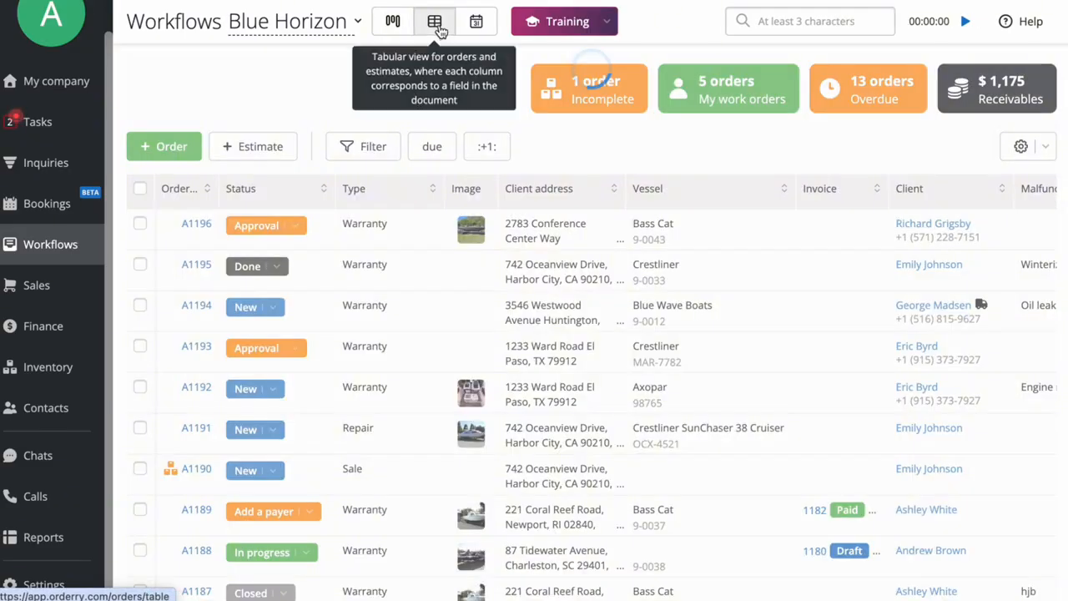
{"action": "left_click", "coordinate": [591, 99]}
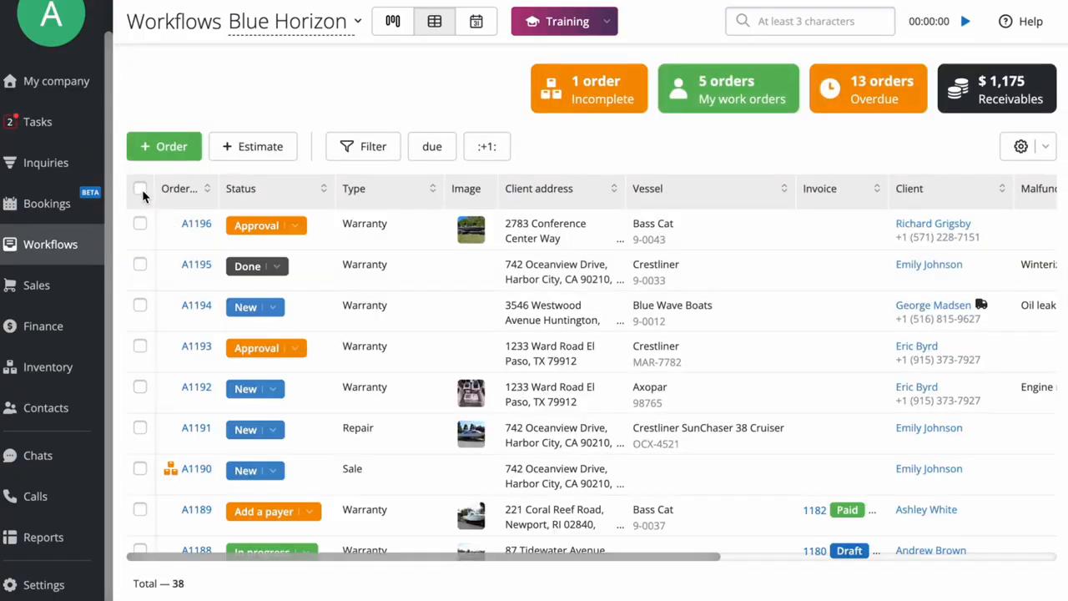
{"action": "left_click", "coordinate": [140, 190]}
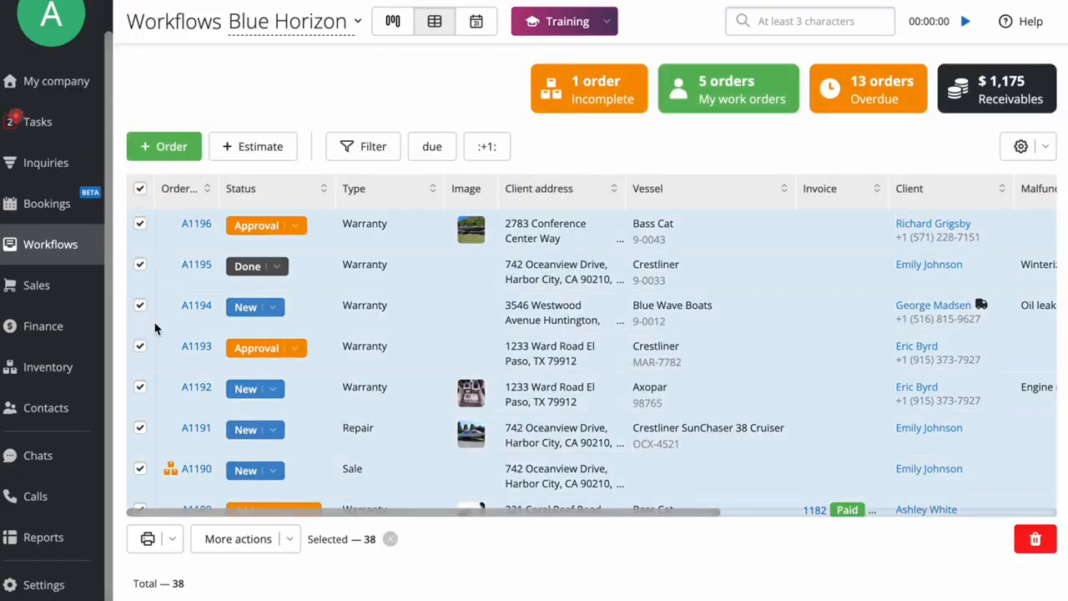
{"action": "left_click", "coordinate": [244, 541]}
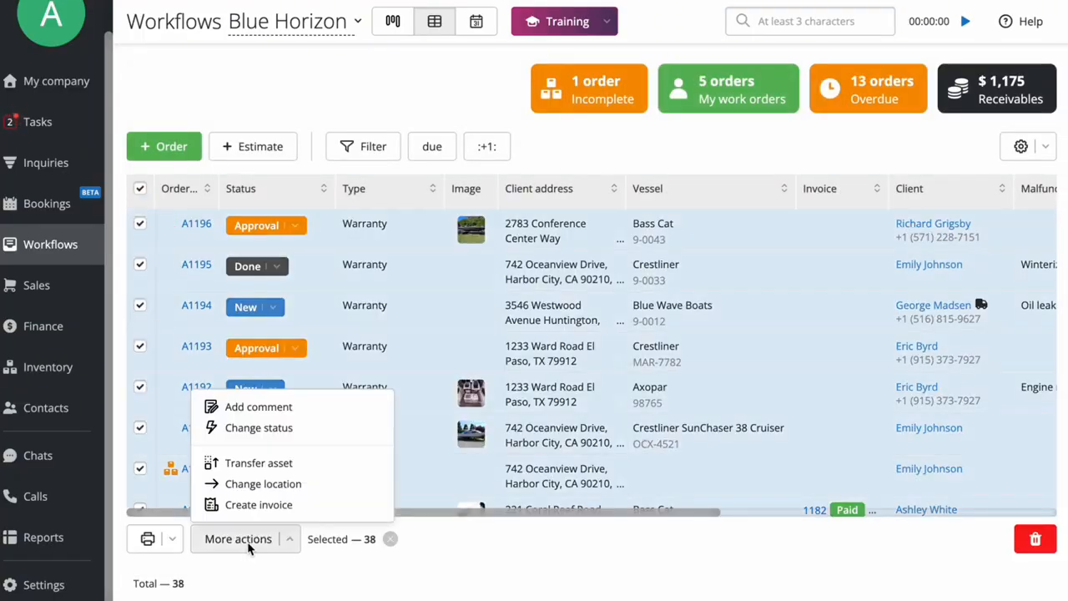
{"action": "left_click", "coordinate": [471, 24]}
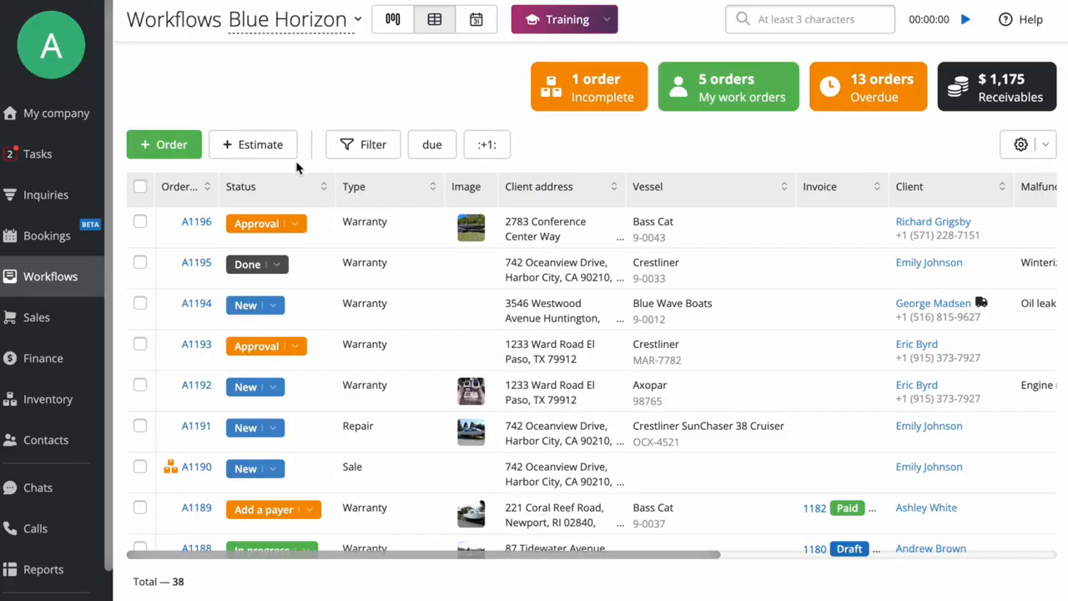
Start a new estimate in Workflows with the type Repair.
{"action": "left_click", "coordinate": [288, 155]}
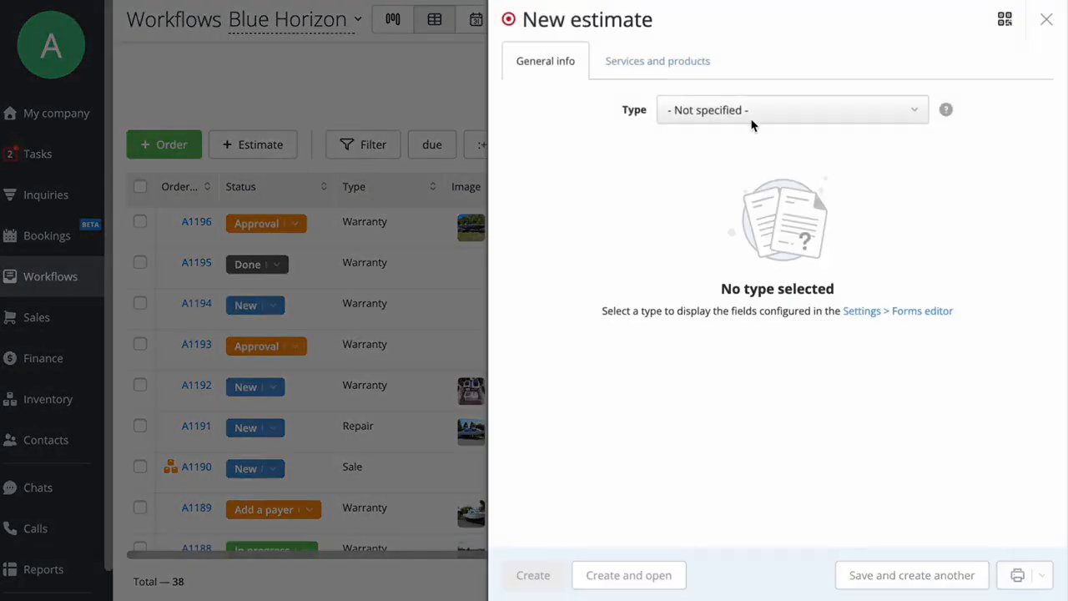
{"action": "left_click", "coordinate": [811, 106]}
{"action": "left_click", "coordinate": [706, 132]}
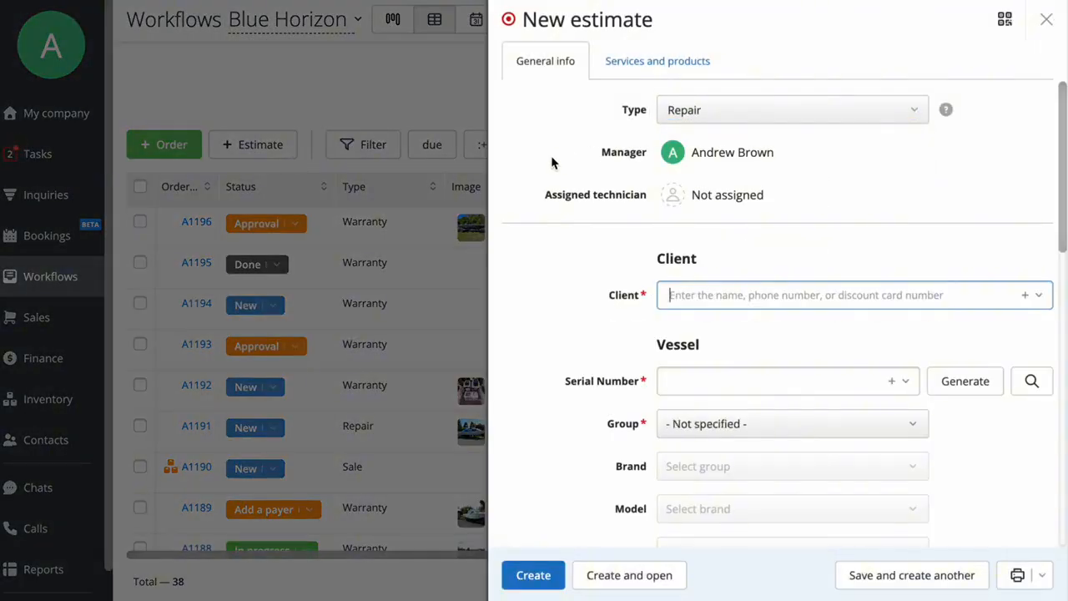
Search for an existing client by surname and assign the matching person to the estimate.
{"action": "scroll", "coordinate": [551, 161], "scroll_direction": "down", "scroll_amount": 2}
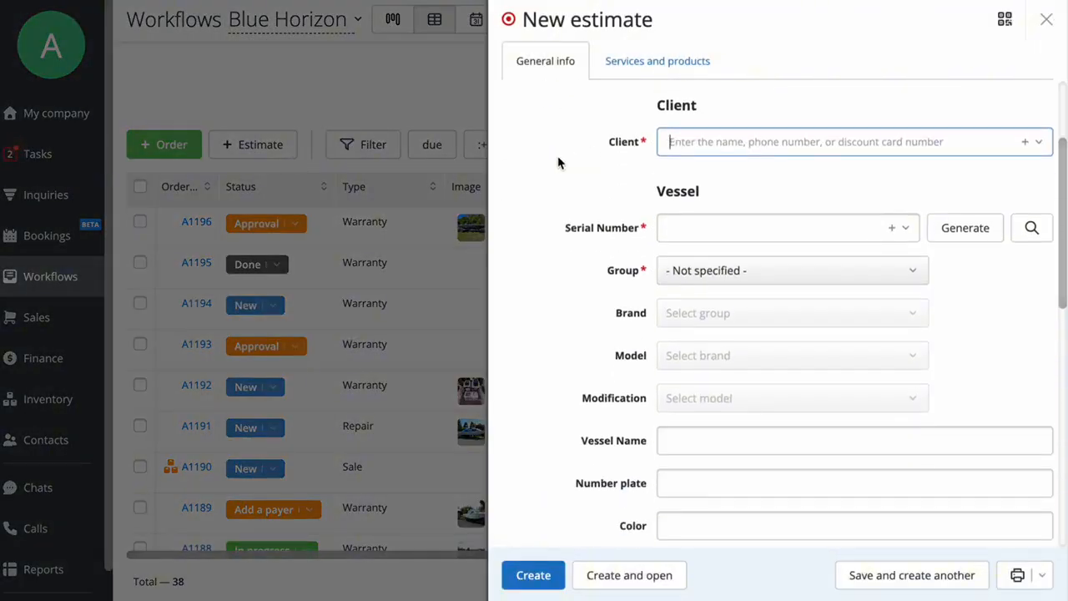
{"action": "type", "text": "brown"}
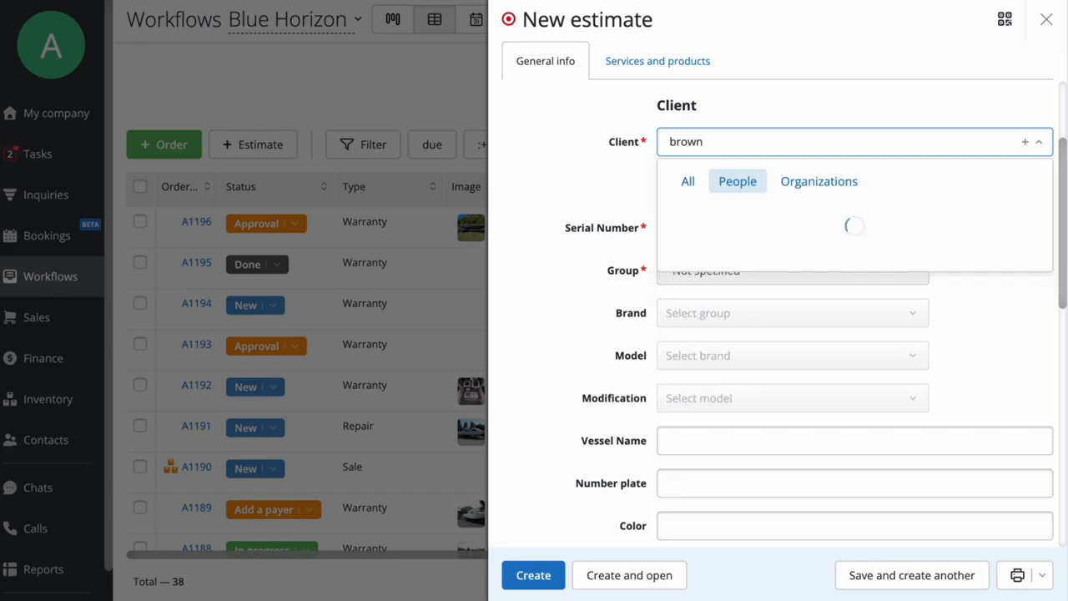
{"action": "left_click", "coordinate": [1024, 147]}
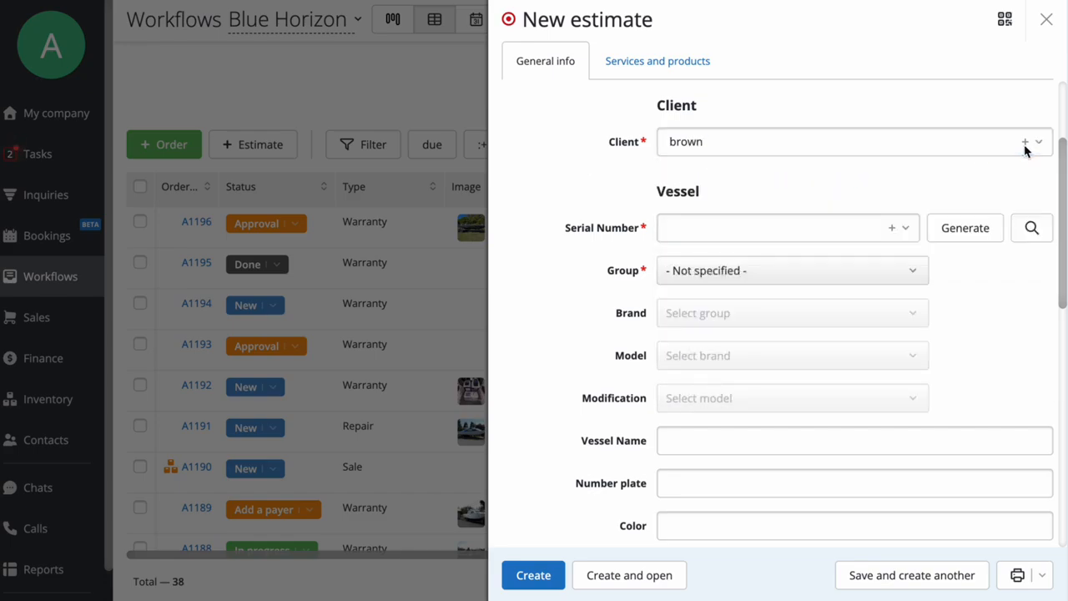
{"action": "left_click", "coordinate": [1024, 147]}
{"action": "key", "text": "Escape"}
{"action": "left_click", "coordinate": [766, 143]}
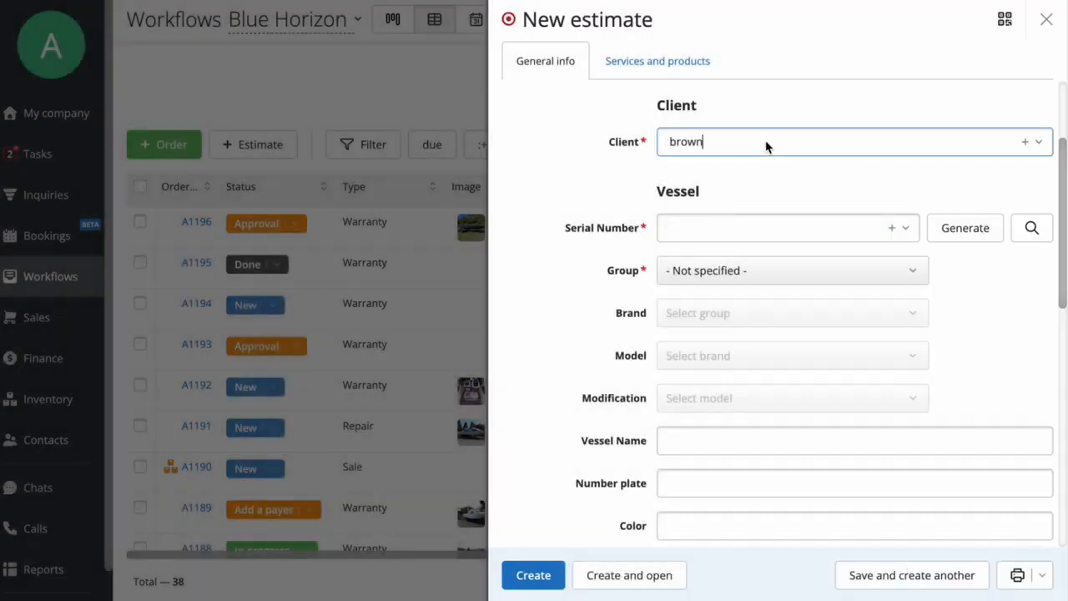
{"action": "left_click", "coordinate": [739, 219]}
{"action": "scroll", "coordinate": [636, 169], "scroll_direction": "down", "scroll_amount": 1}
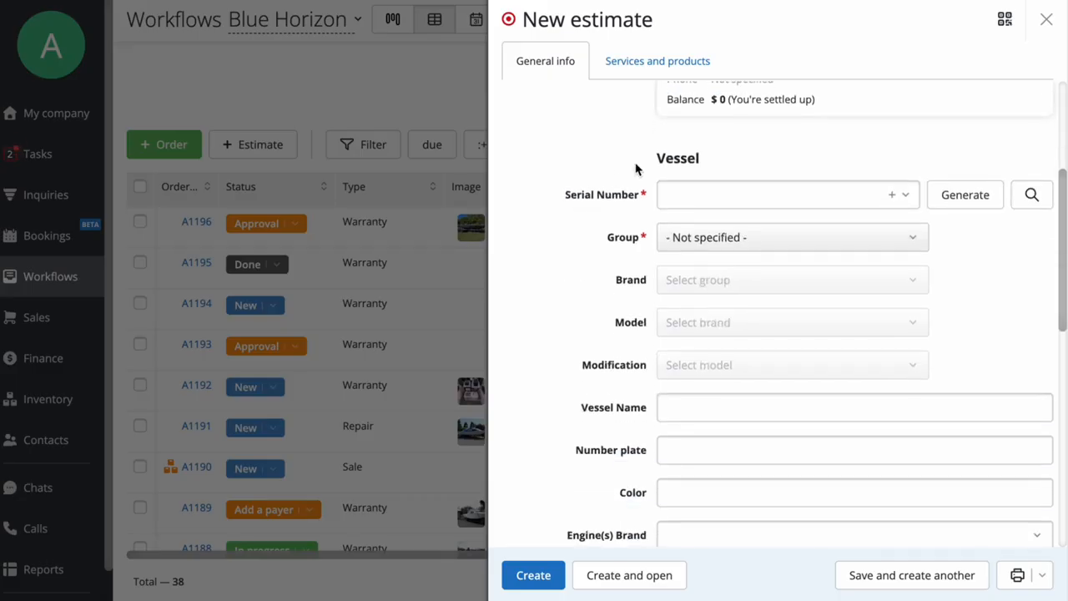
Check which registered vessels the Serial Number field offers for the chosen client.
{"action": "left_click", "coordinate": [709, 193]}
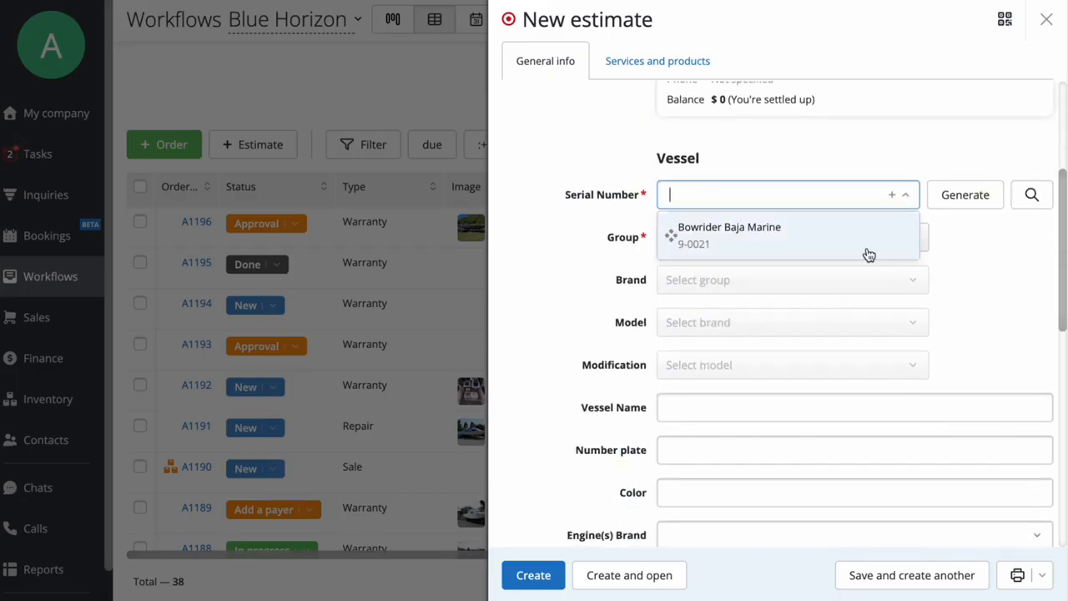
{"action": "left_click", "coordinate": [581, 238]}
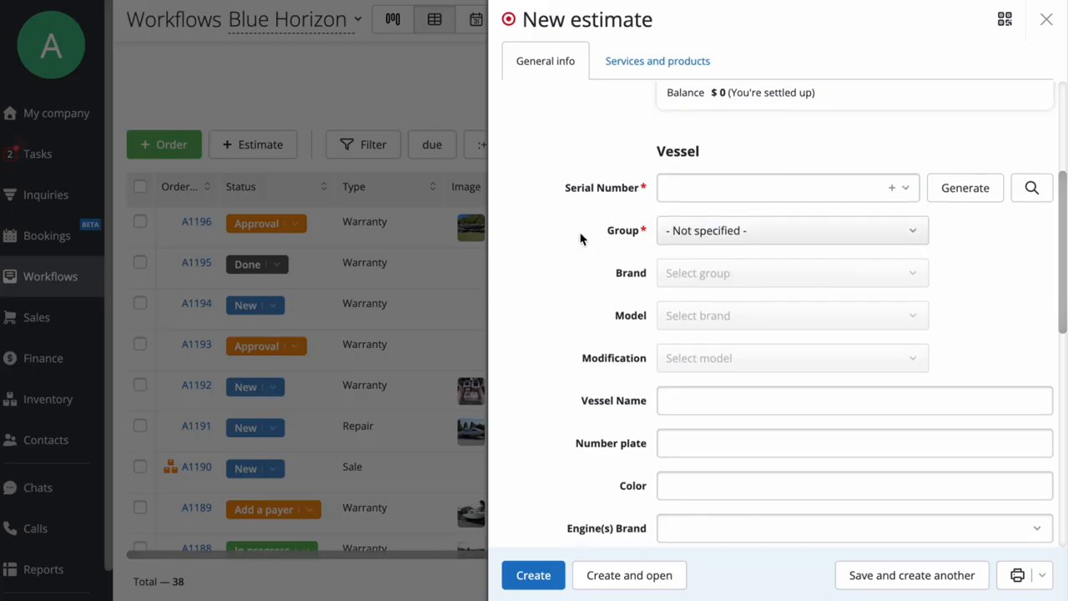
{"action": "scroll", "coordinate": [612, 209], "scroll_direction": "down", "scroll_amount": 1}
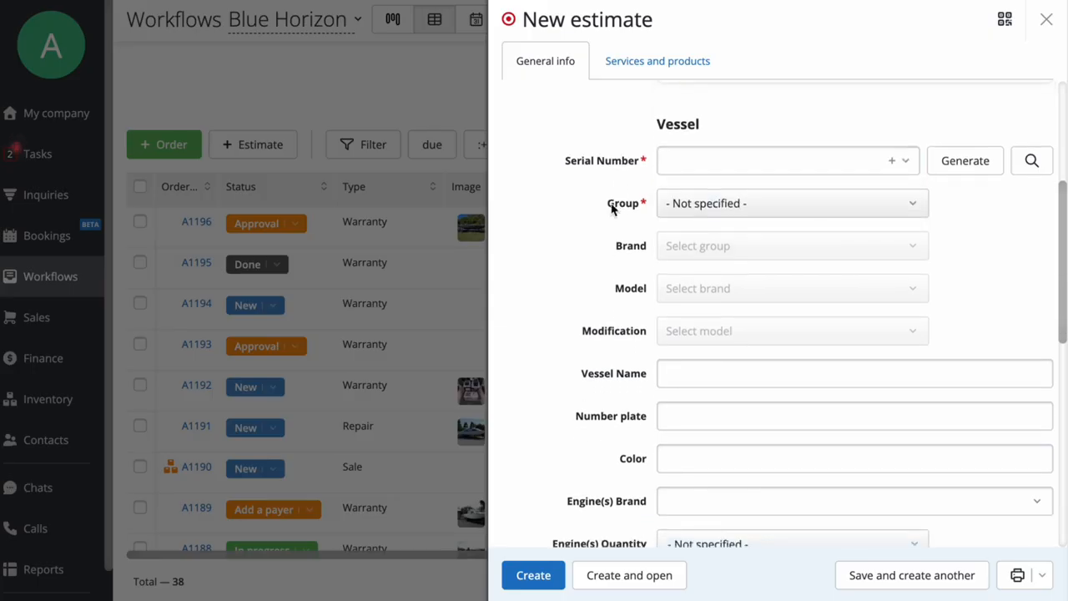
Generate a serial number for the vessel and set its group to Bass Boat and brand to Bass Cat.
{"action": "left_click", "coordinate": [967, 167]}
{"action": "left_click", "coordinate": [894, 203]}
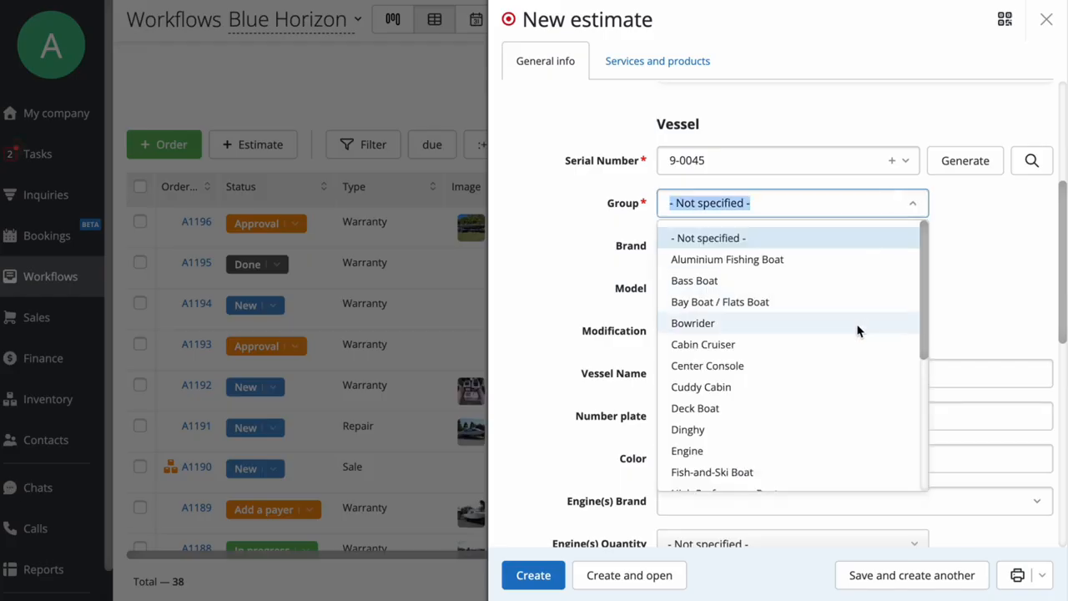
{"action": "left_click", "coordinate": [856, 280]}
{"action": "left_click", "coordinate": [865, 247]}
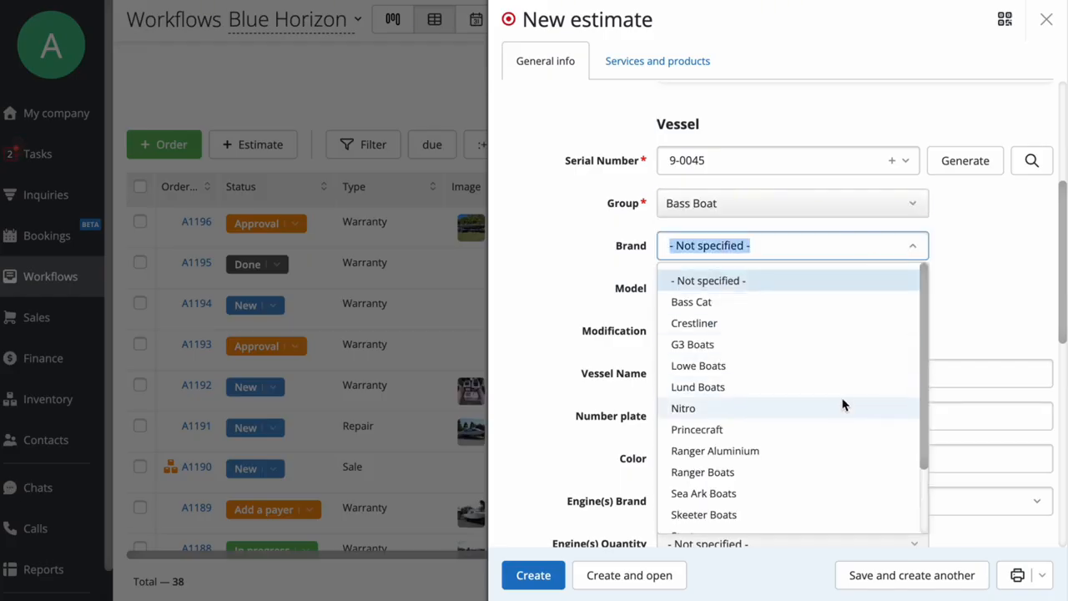
{"action": "left_click", "coordinate": [851, 302]}
{"action": "left_click", "coordinate": [842, 289]}
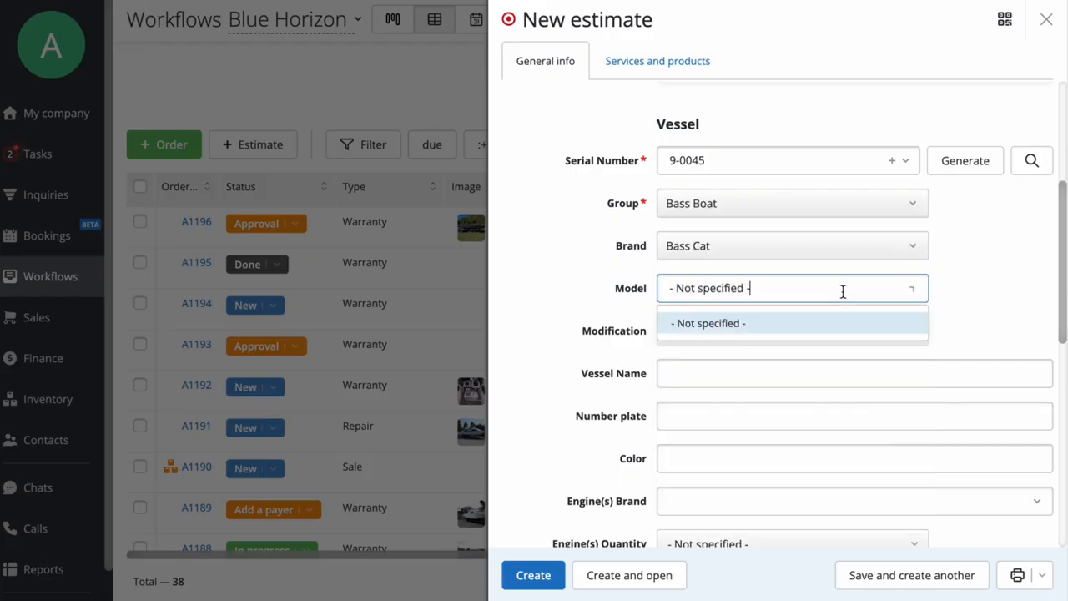
{"action": "left_click", "coordinate": [959, 285]}
Set the vessel's engine brand to Honda Marine and the engine quantity to 2.
{"action": "scroll", "coordinate": [906, 338], "scroll_direction": "down", "scroll_amount": 1}
{"action": "left_click", "coordinate": [894, 370]}
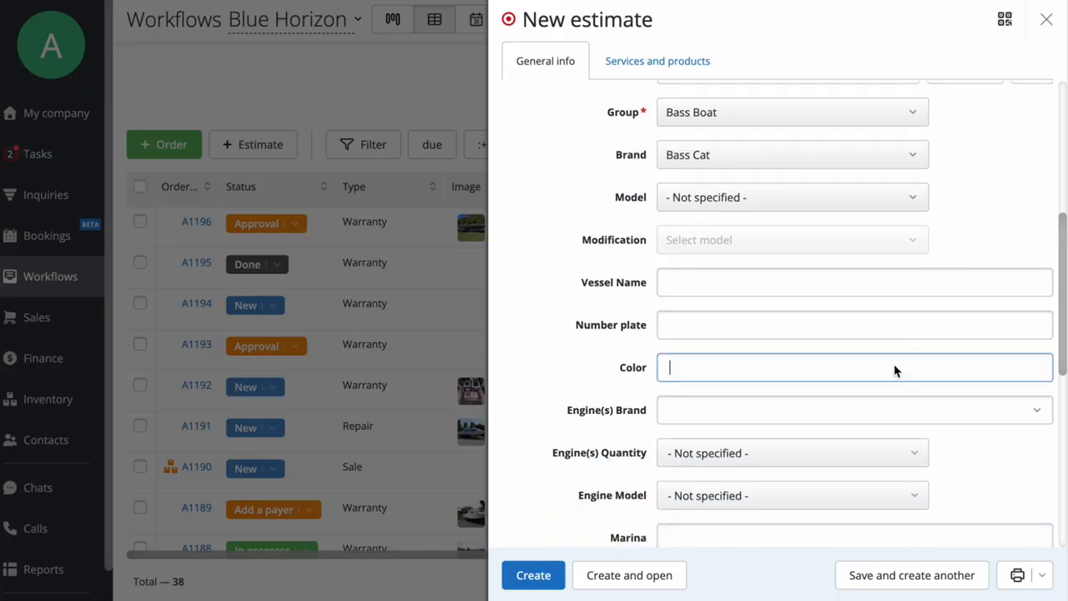
{"action": "left_click", "coordinate": [878, 410]}
{"action": "left_click", "coordinate": [877, 273]}
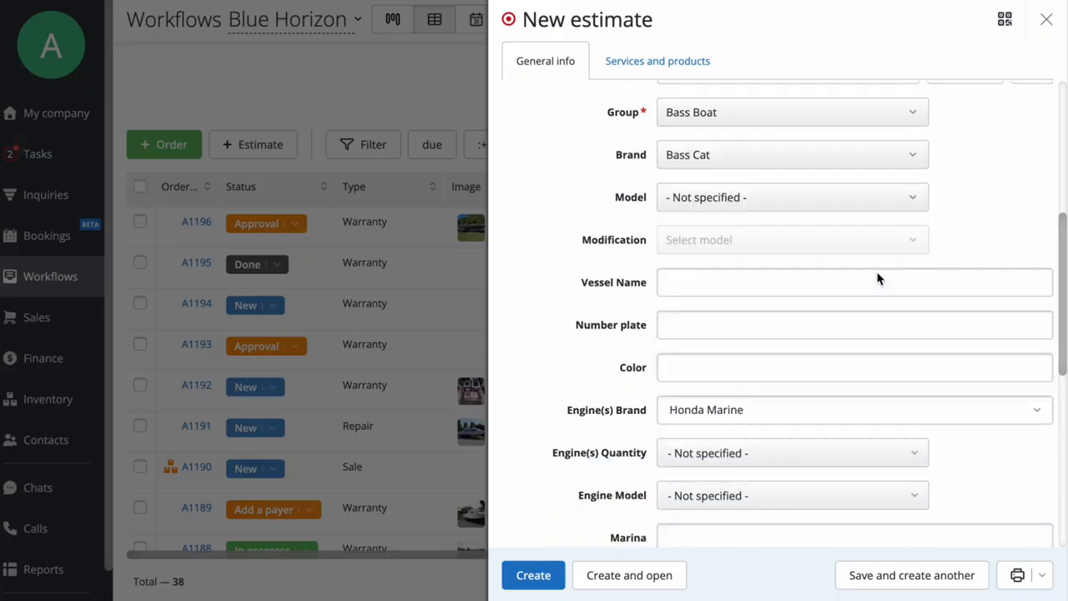
{"action": "scroll", "coordinate": [877, 278], "scroll_direction": "down", "scroll_amount": 1}
{"action": "left_click", "coordinate": [860, 348]}
{"action": "left_click", "coordinate": [840, 398]}
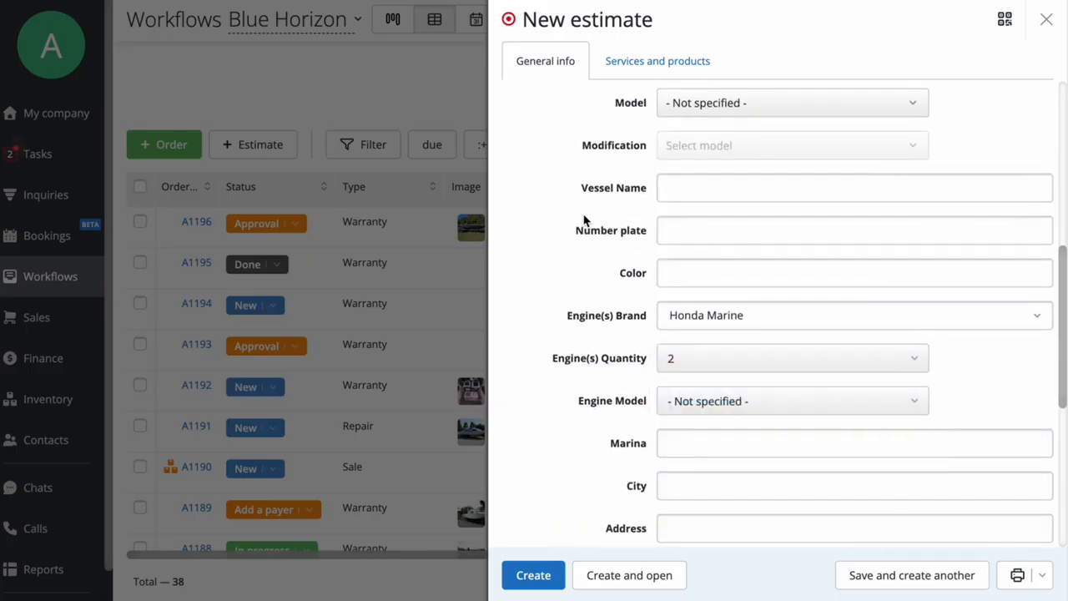
{"action": "left_click", "coordinate": [590, 187]}
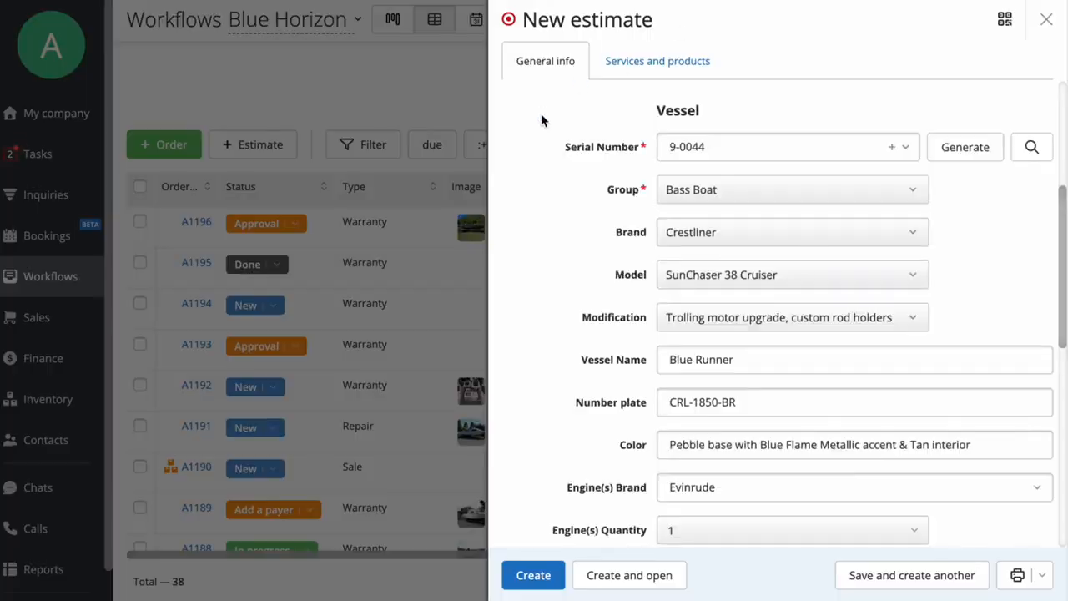
Set the estimate's malfunction to Engine noise and create the estimate.
{"action": "scroll", "coordinate": [541, 121], "scroll_direction": "down", "scroll_amount": 5}
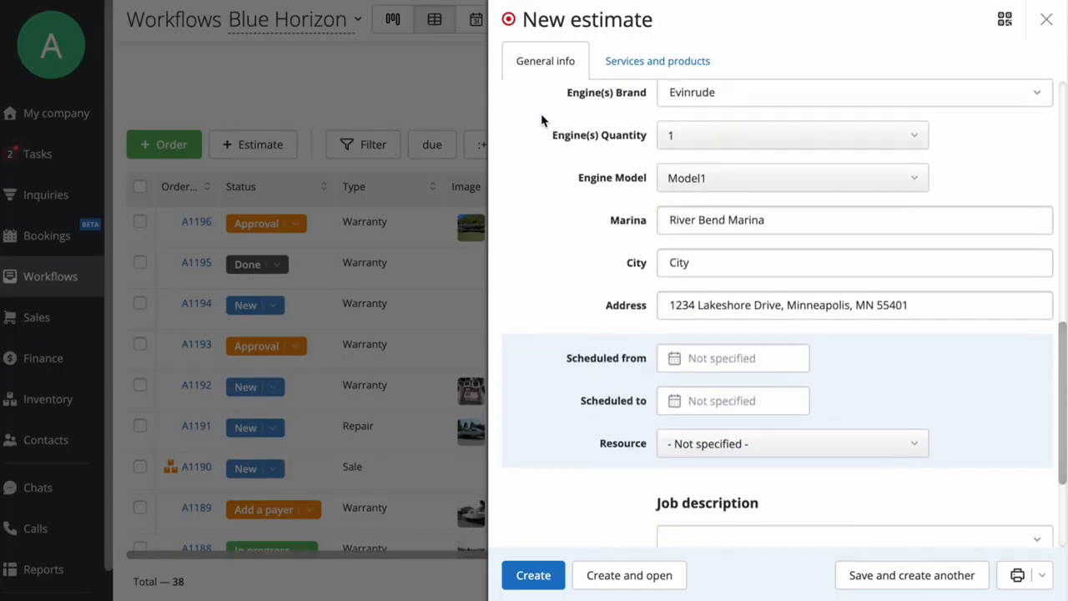
{"action": "scroll", "coordinate": [542, 120], "scroll_direction": "down", "scroll_amount": 2}
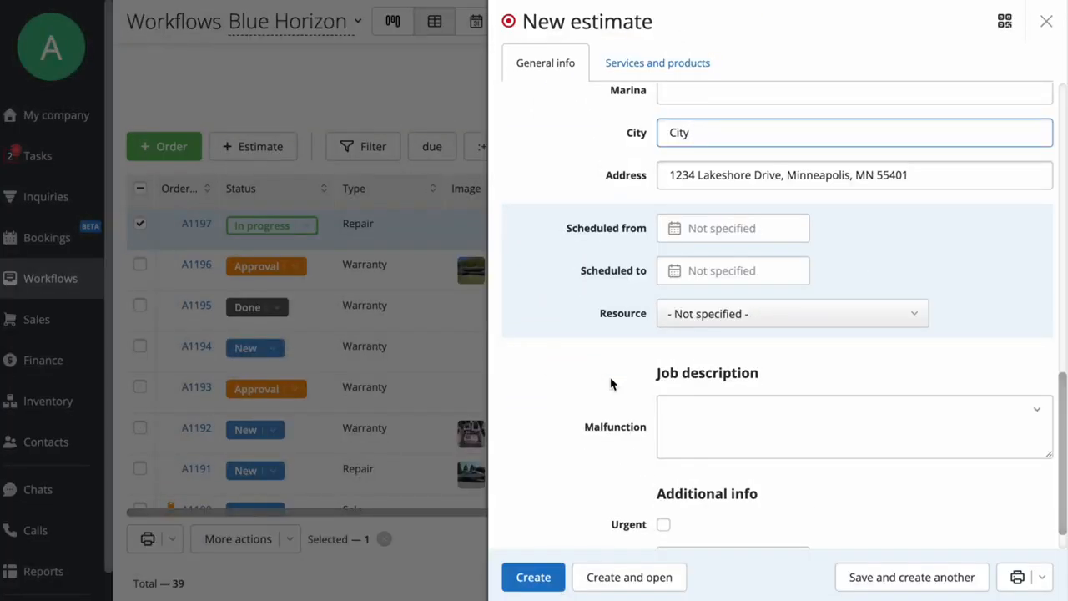
{"action": "left_click", "coordinate": [796, 421]}
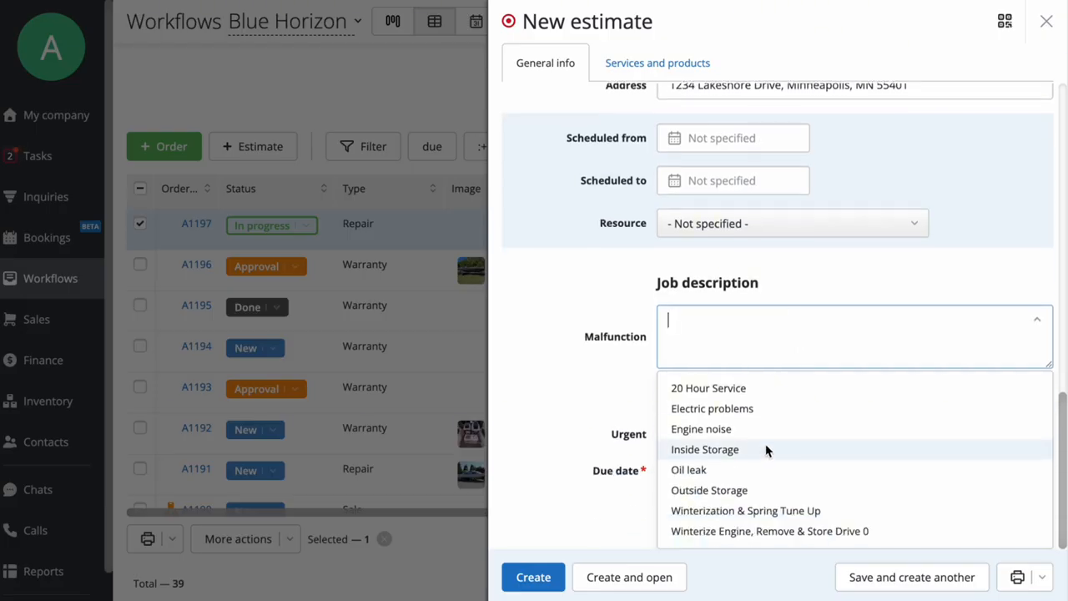
{"action": "left_click", "coordinate": [763, 426]}
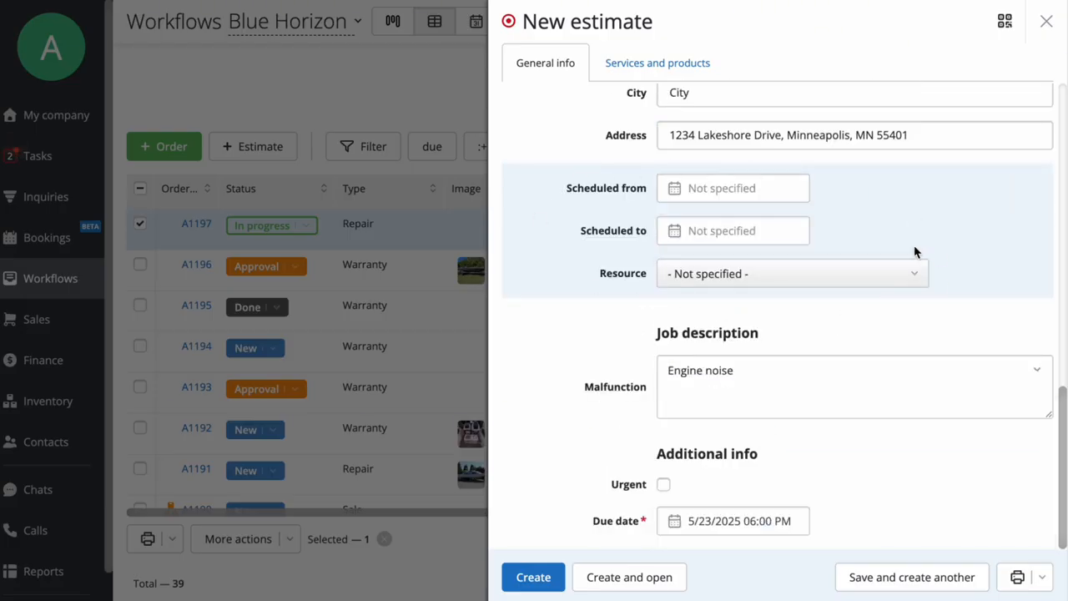
{"action": "left_click", "coordinate": [533, 576]}
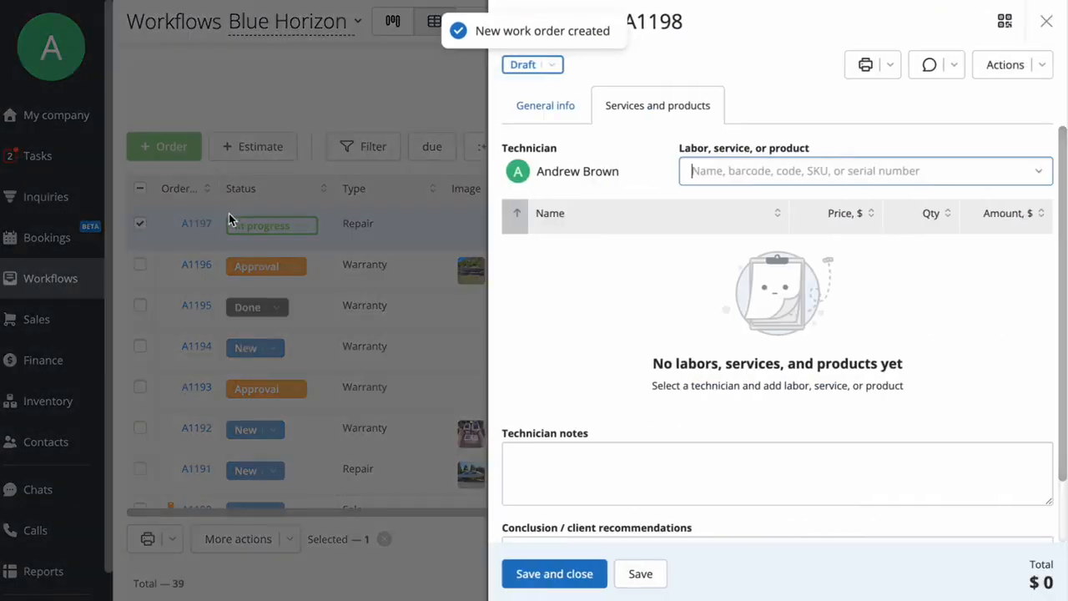
Set the new estimate's status to In progress and open its selection of labors, services, and products.
{"action": "left_click", "coordinate": [544, 65]}
{"action": "left_click", "coordinate": [546, 109]}
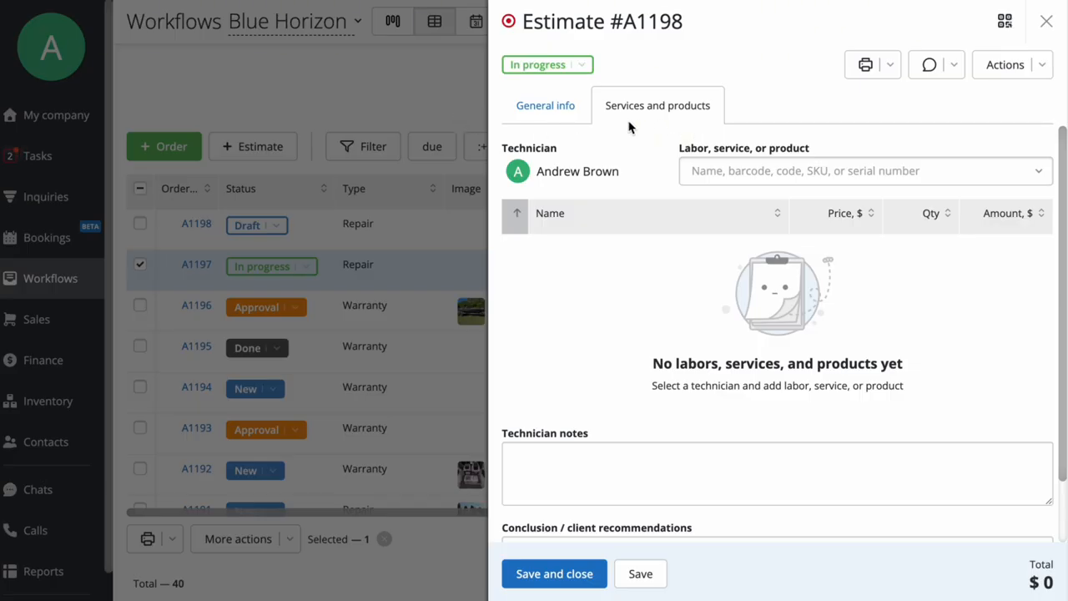
{"action": "left_click", "coordinate": [808, 179]}
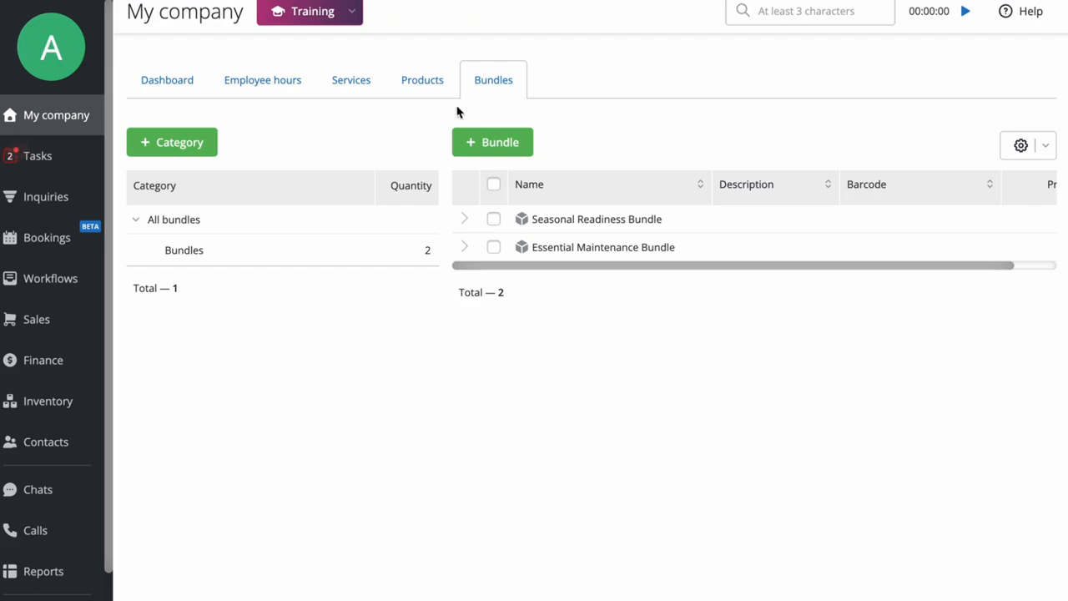
Examine the contents of the Seasonal Readiness Bundle and the Essential Maintenance Bundle in the company's bundle list.
{"action": "left_click", "coordinate": [464, 219]}
{"action": "left_click", "coordinate": [464, 219]}
{"action": "left_click", "coordinate": [464, 247]}
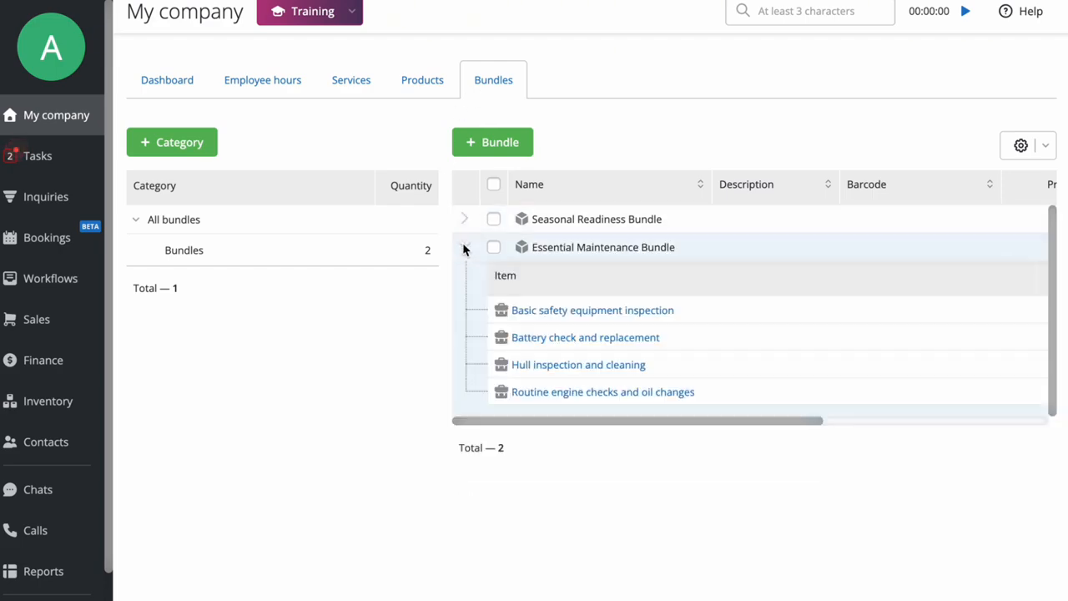
{"action": "left_click", "coordinate": [464, 247]}
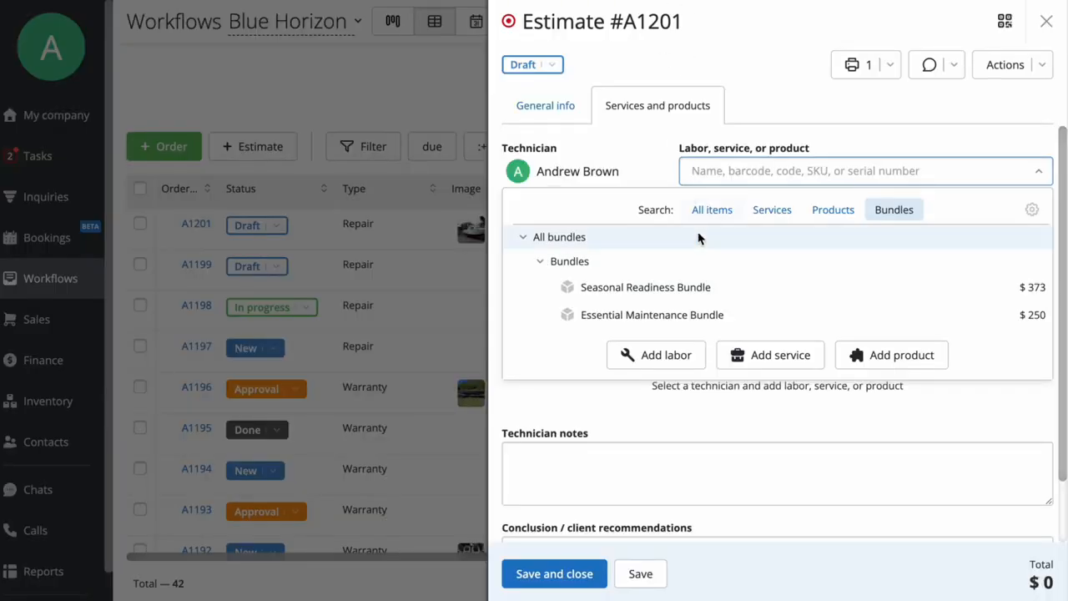
Add the Seasonal Readiness Bundle to the draft estimate's services and products and save the estimate.
{"action": "left_click", "coordinate": [703, 286]}
{"action": "key", "text": "Return"}
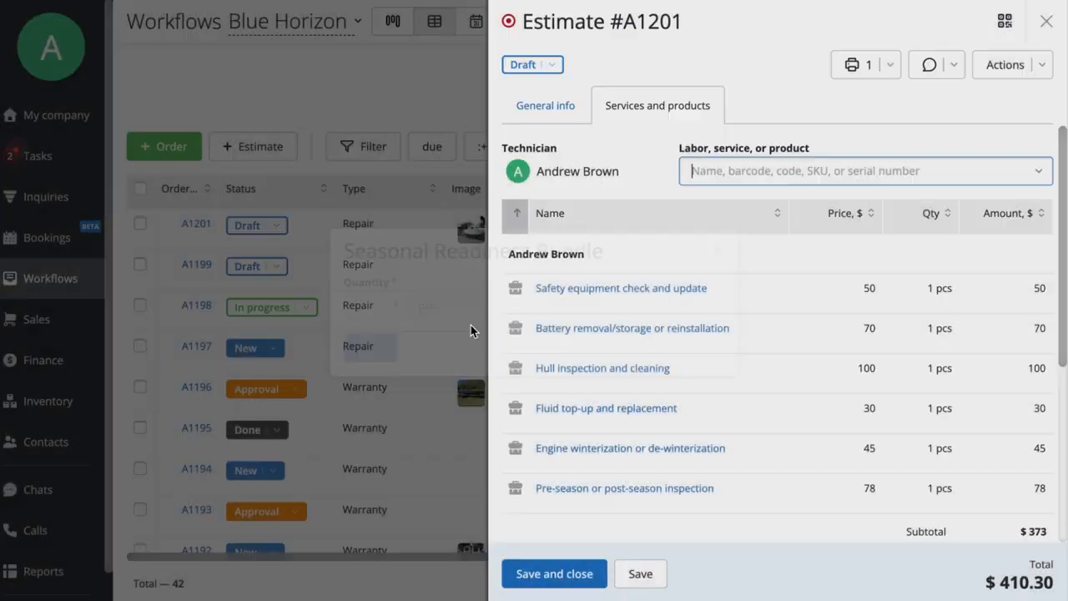
{"action": "scroll", "coordinate": [634, 251], "scroll_direction": "down", "scroll_amount": 3}
{"action": "scroll", "coordinate": [634, 250], "scroll_direction": "up", "scroll_amount": 3}
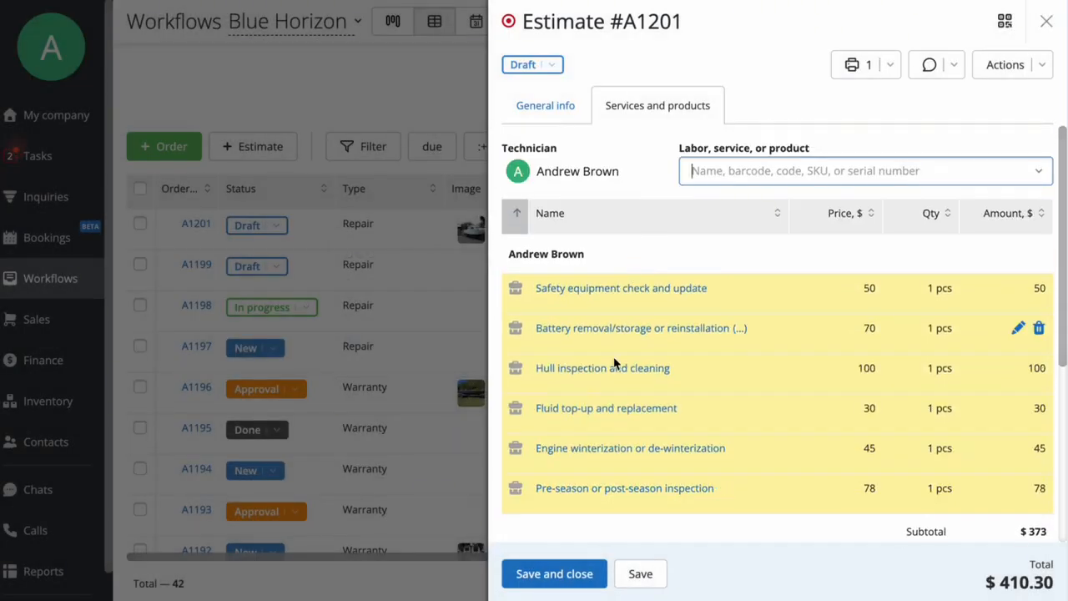
{"action": "left_click", "coordinate": [640, 576]}
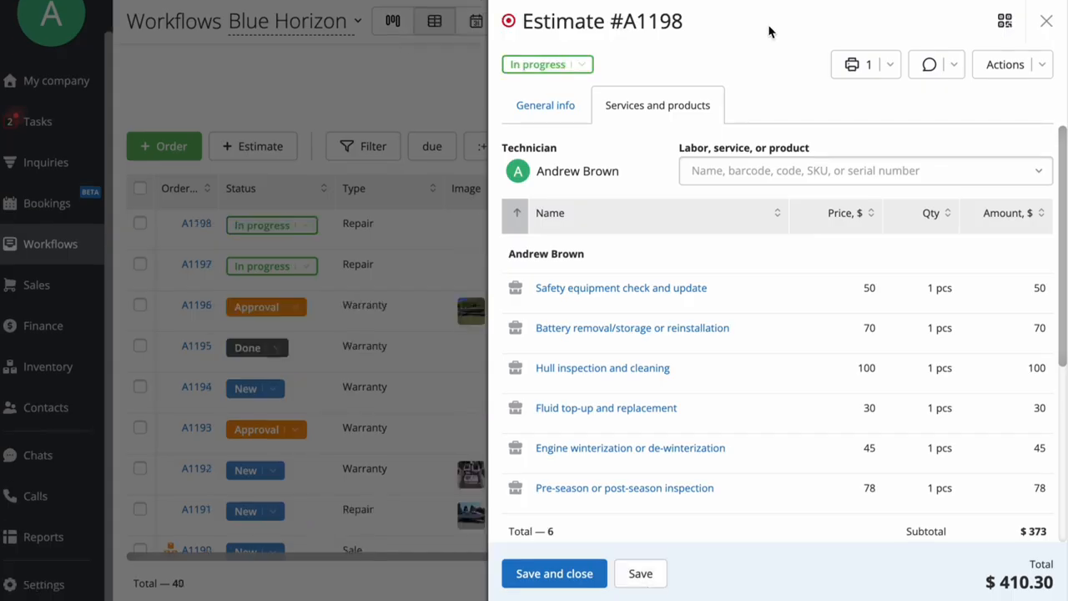
Preview the Estimate document for printing and check the options for contacting the client.
{"action": "left_click", "coordinate": [890, 64]}
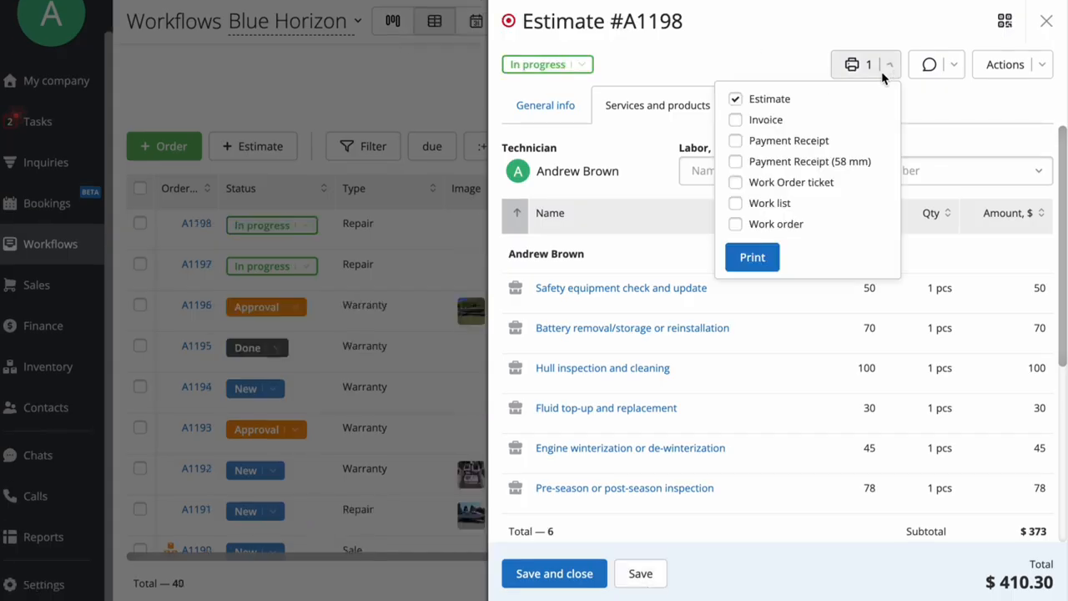
{"action": "left_click", "coordinate": [849, 100]}
{"action": "left_click", "coordinate": [749, 260]}
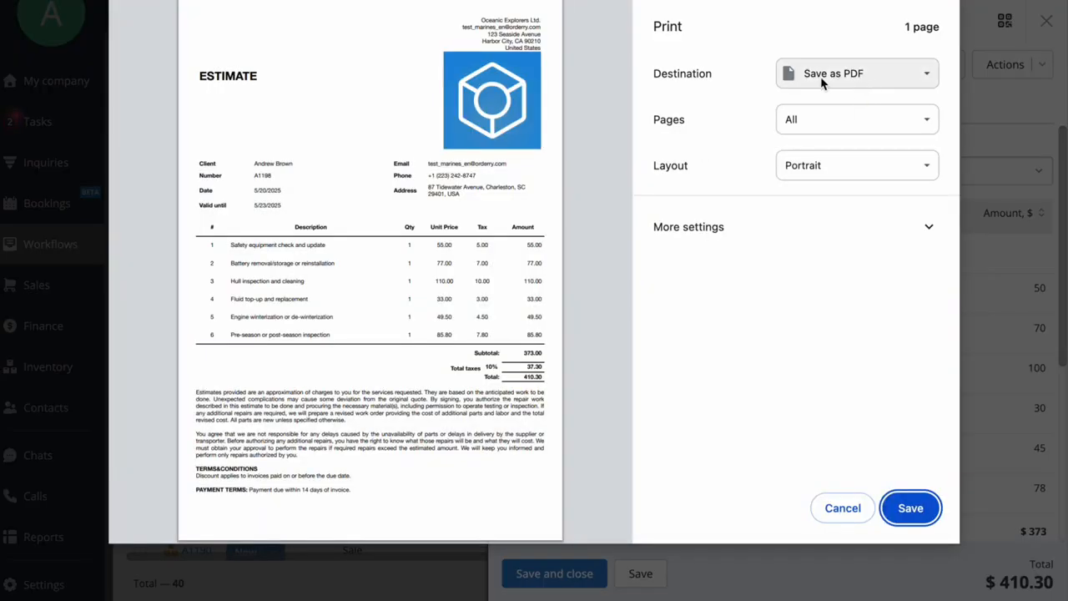
{"action": "left_click", "coordinate": [837, 507]}
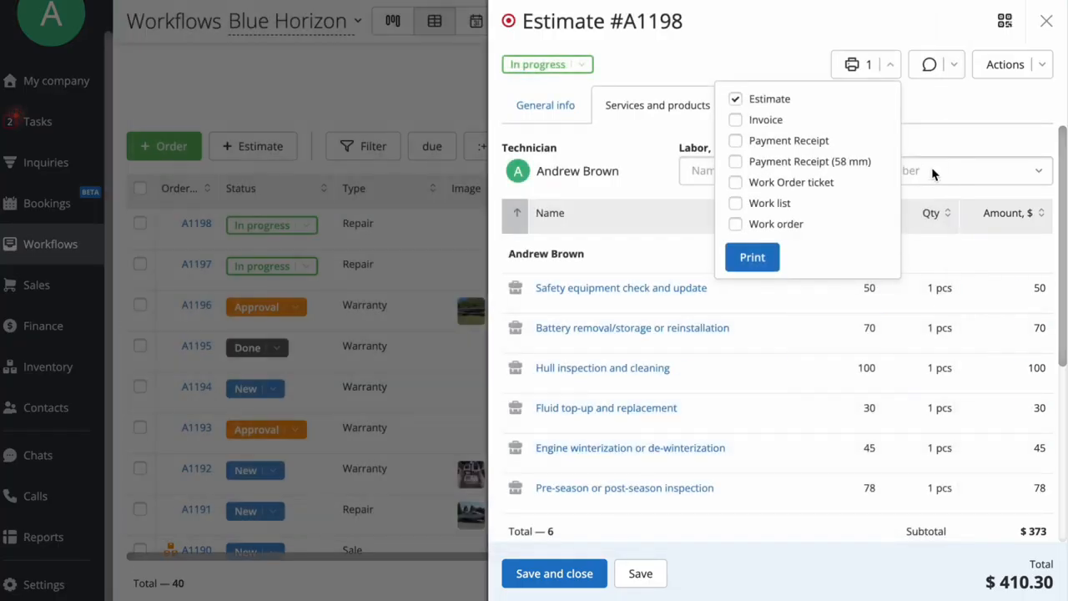
{"action": "left_click", "coordinate": [932, 68]}
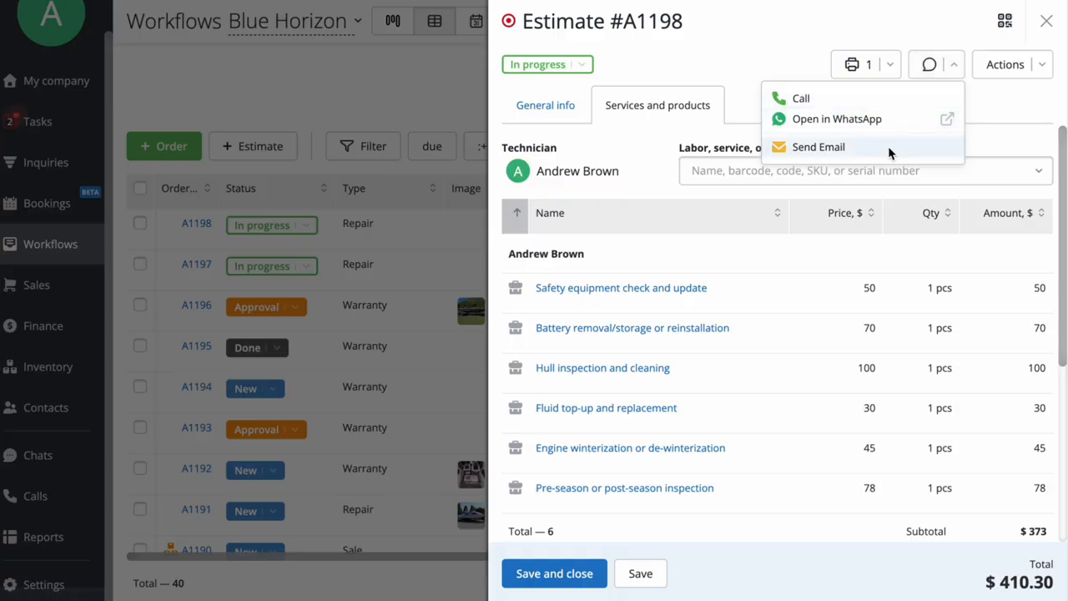
{"action": "left_click", "coordinate": [876, 33]}
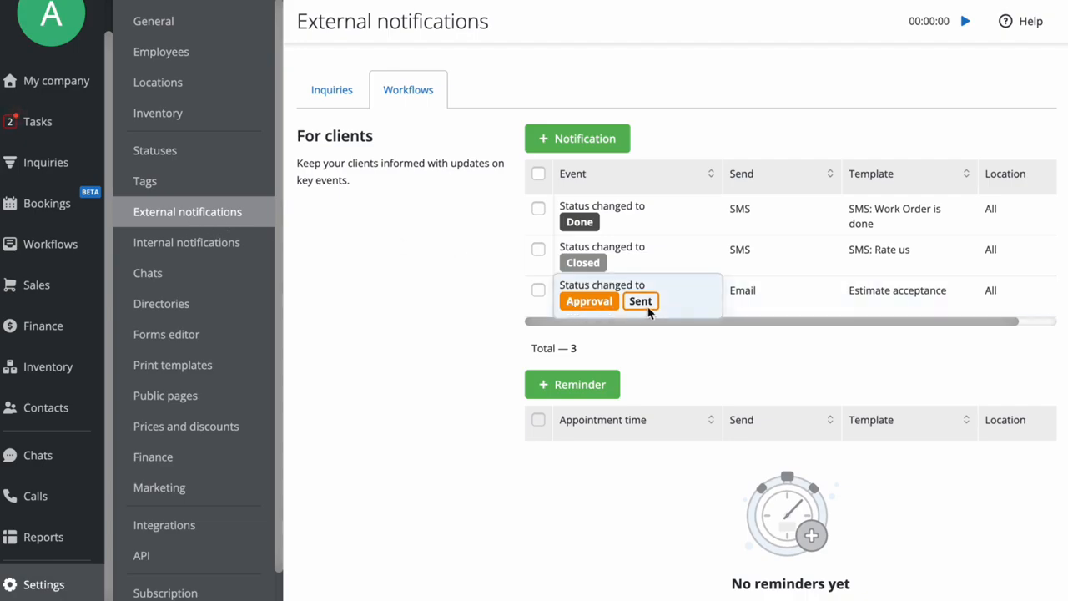
Review the external workflow notifications for clients and the templates for automatic notifications.
{"action": "scroll", "coordinate": [449, 292], "scroll_direction": "down", "scroll_amount": 5}
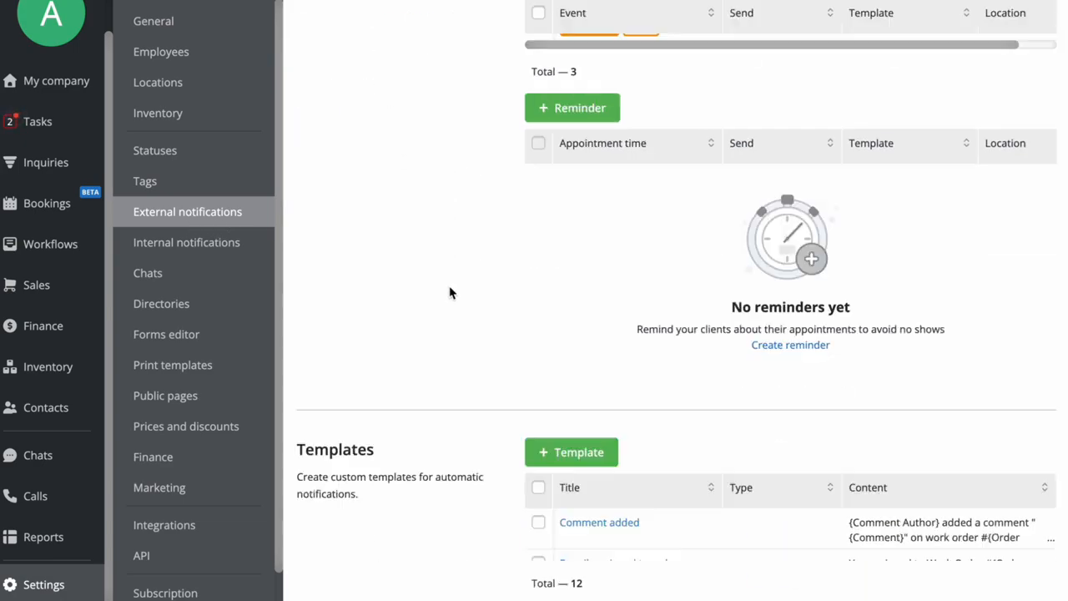
{"action": "scroll", "coordinate": [450, 293], "scroll_direction": "down", "scroll_amount": 1}
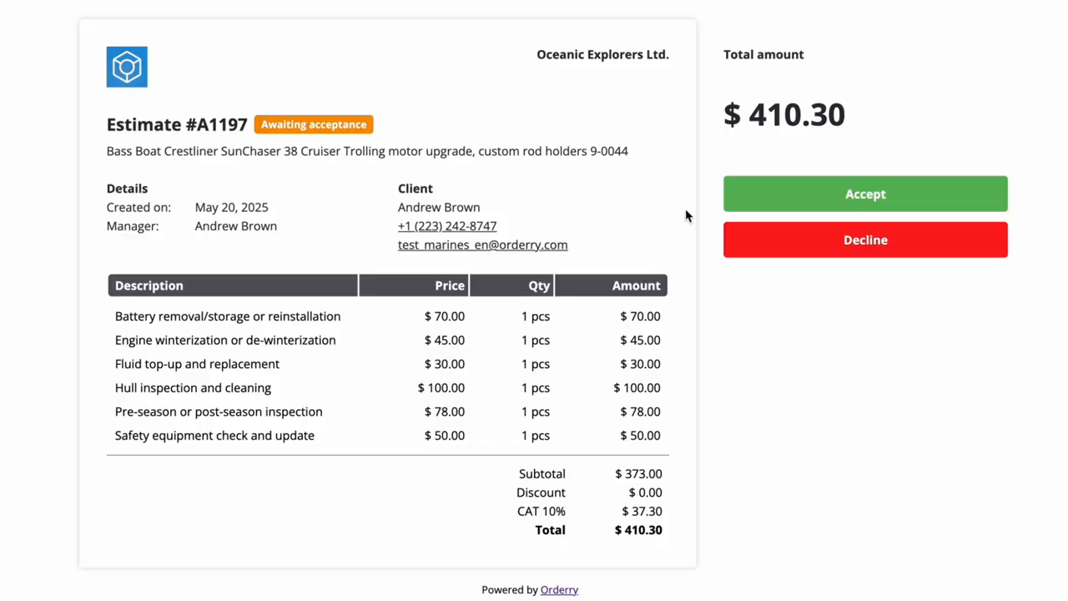
Accept the estimate on its public page with a hand-drawn signature.
{"action": "left_click", "coordinate": [754, 204]}
{"action": "mouse_move", "coordinate": [444, 255]}
{"action": "left_mouse_down"}
{"action": "mouse_move", "coordinate": [491, 222]}
{"action": "mouse_move", "coordinate": [615, 200]}
{"action": "left_mouse_up"}
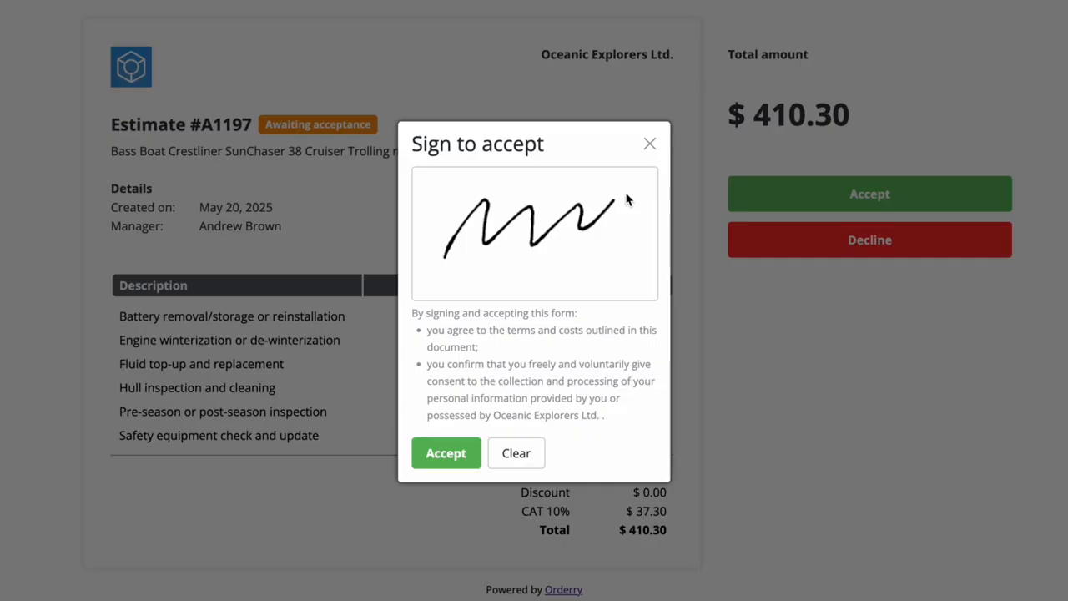
{"action": "left_click", "coordinate": [436, 452]}
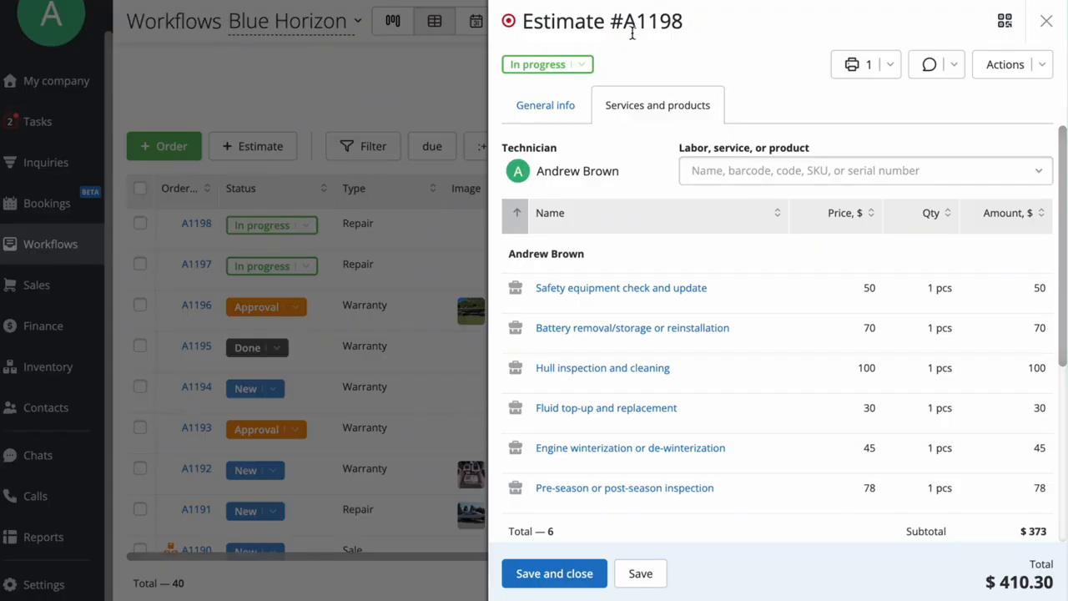
Refresh the workflow page and convert the accepted Bass Cat estimate by setting its status to Order created.
{"action": "key", "text": "super+r"}
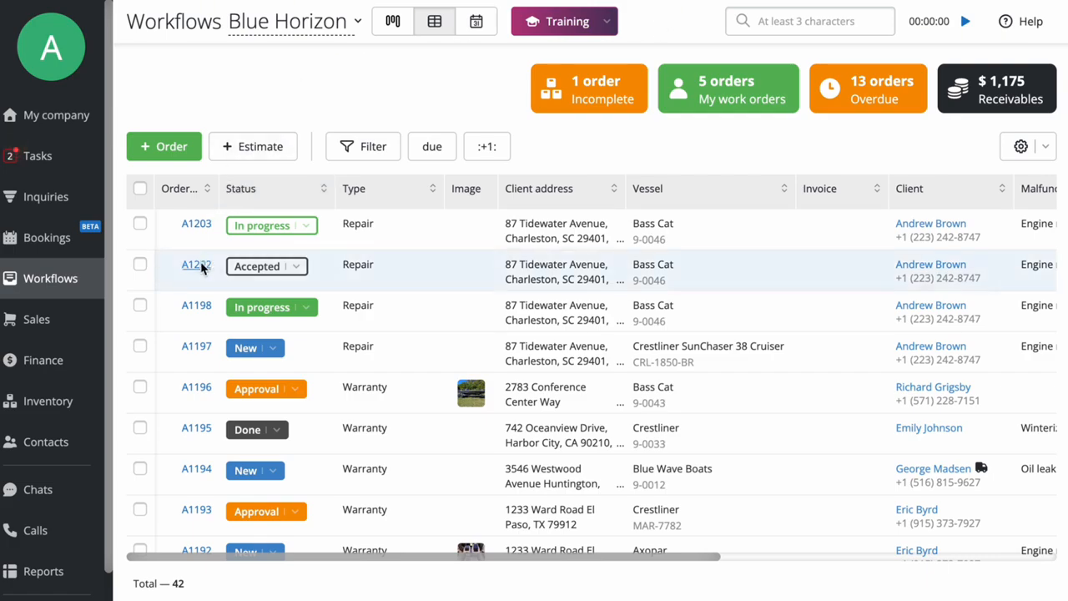
{"action": "left_click", "coordinate": [271, 267]}
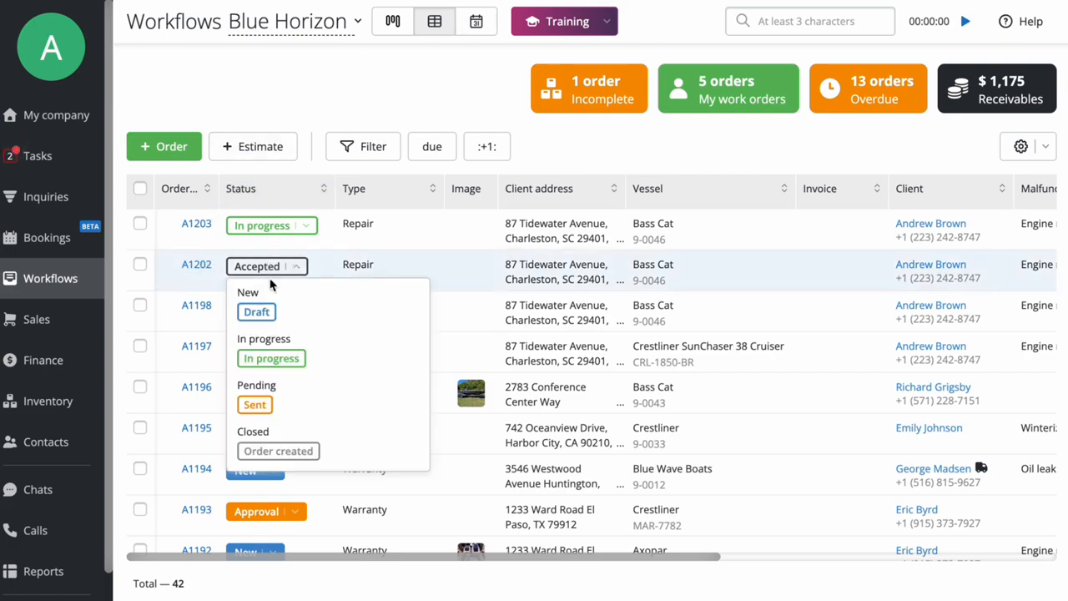
{"action": "left_click", "coordinate": [291, 450]}
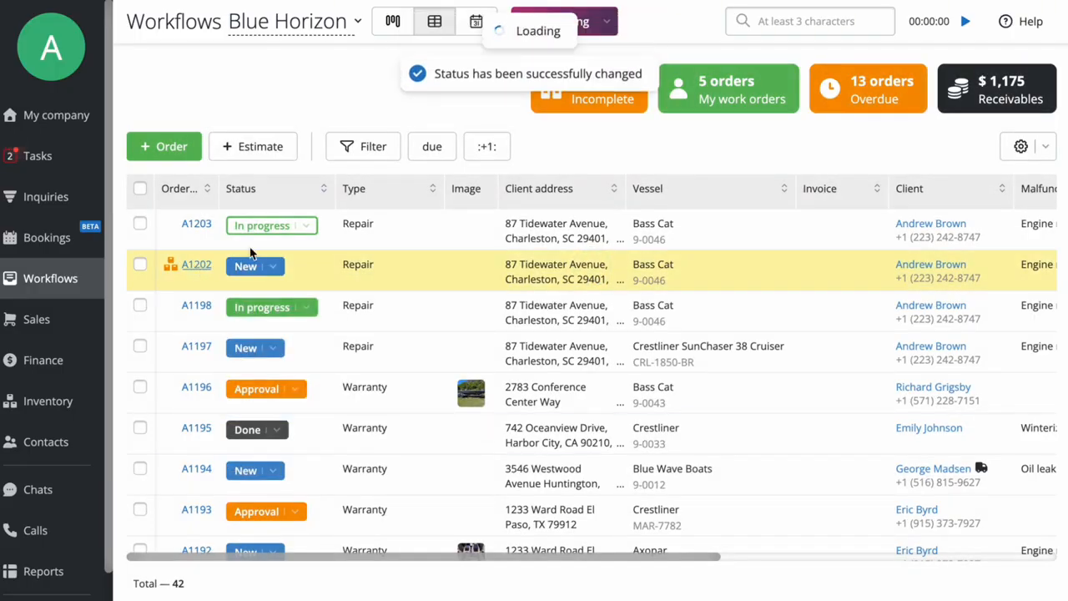
Open the newly created Bass Cat order and assign the first listed Electronics Technician to it.
{"action": "left_click", "coordinate": [251, 253]}
{"action": "left_click", "coordinate": [663, 244]}
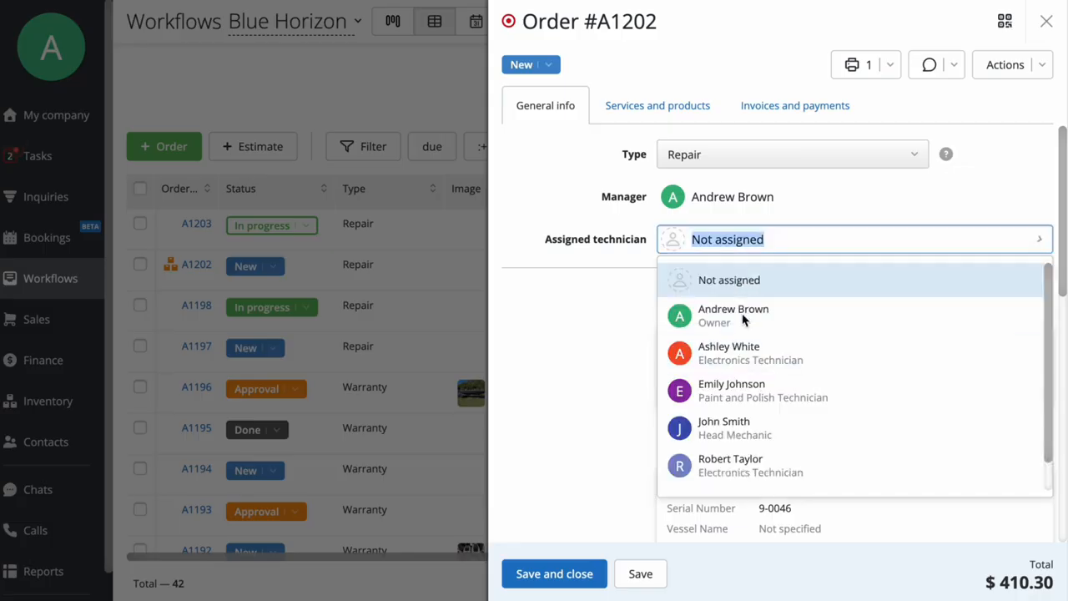
{"action": "left_click", "coordinate": [731, 362]}
Schedule the order for 5/20/2025 from 12:00 PM to 04:00 PM, mark it as urgent, and save it.
{"action": "scroll", "coordinate": [860, 365], "scroll_direction": "down", "scroll_amount": 8}
{"action": "left_click", "coordinate": [745, 190]}
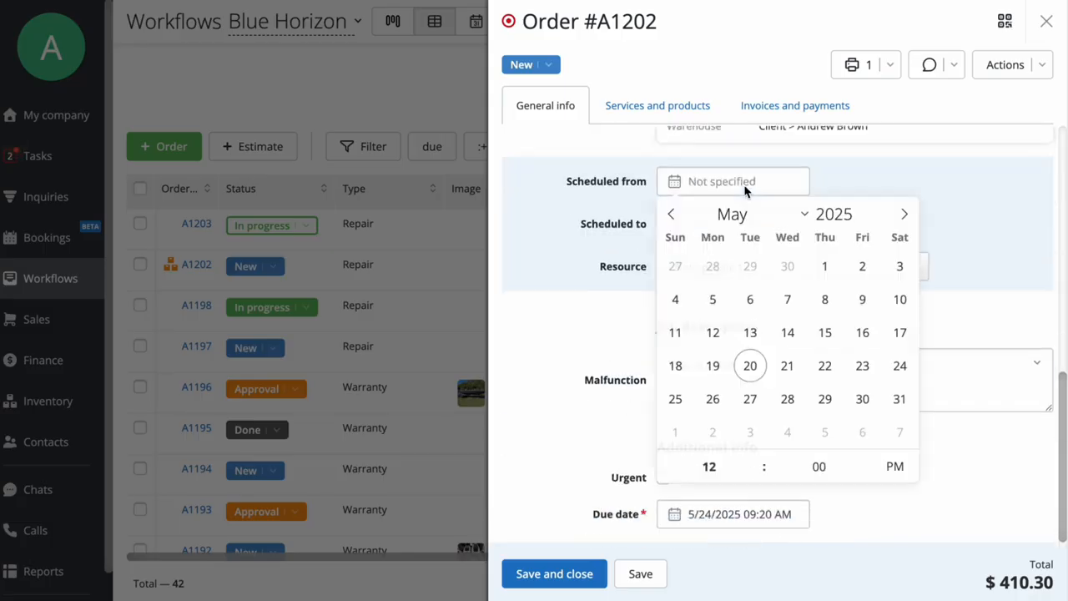
{"action": "left_click", "coordinate": [750, 366]}
{"action": "left_click", "coordinate": [717, 224]}
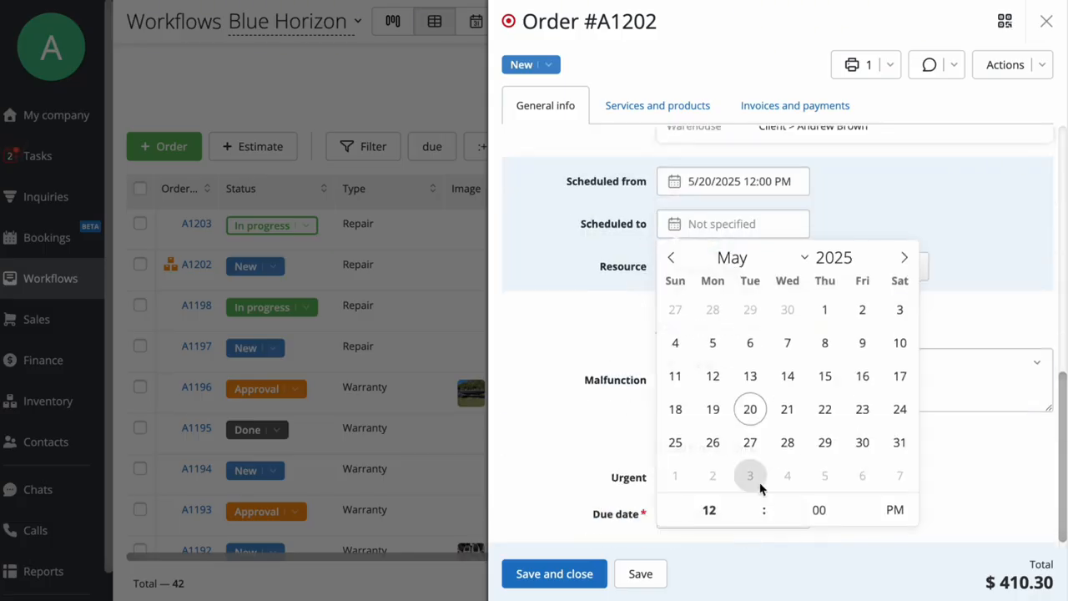
{"action": "left_click", "coordinate": [709, 509]}
{"action": "type", "text": "16"}
{"action": "left_click", "coordinate": [567, 484]}
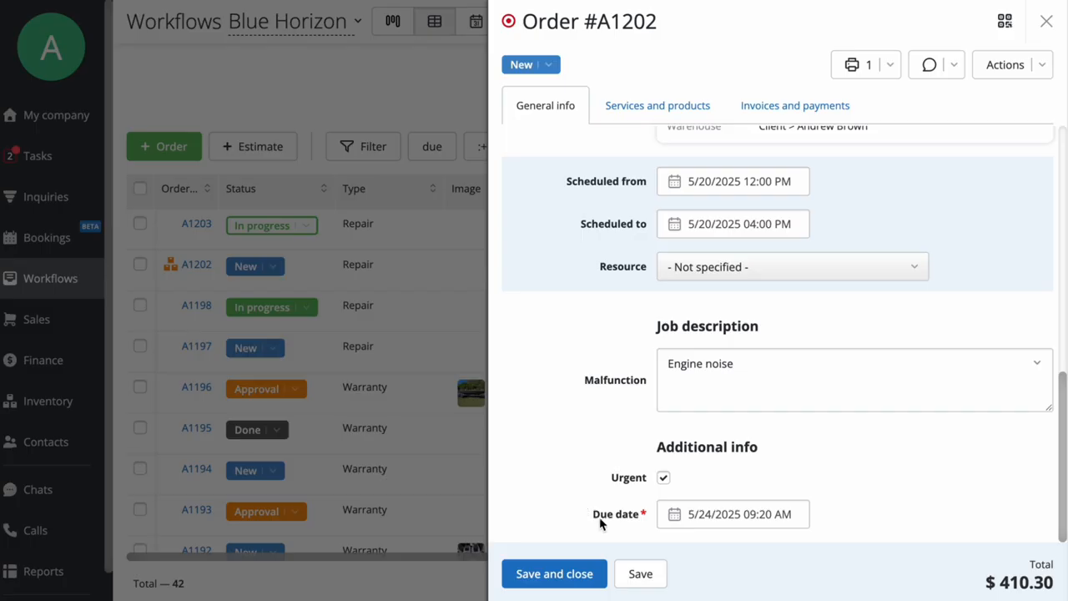
{"action": "left_click", "coordinate": [638, 575]}
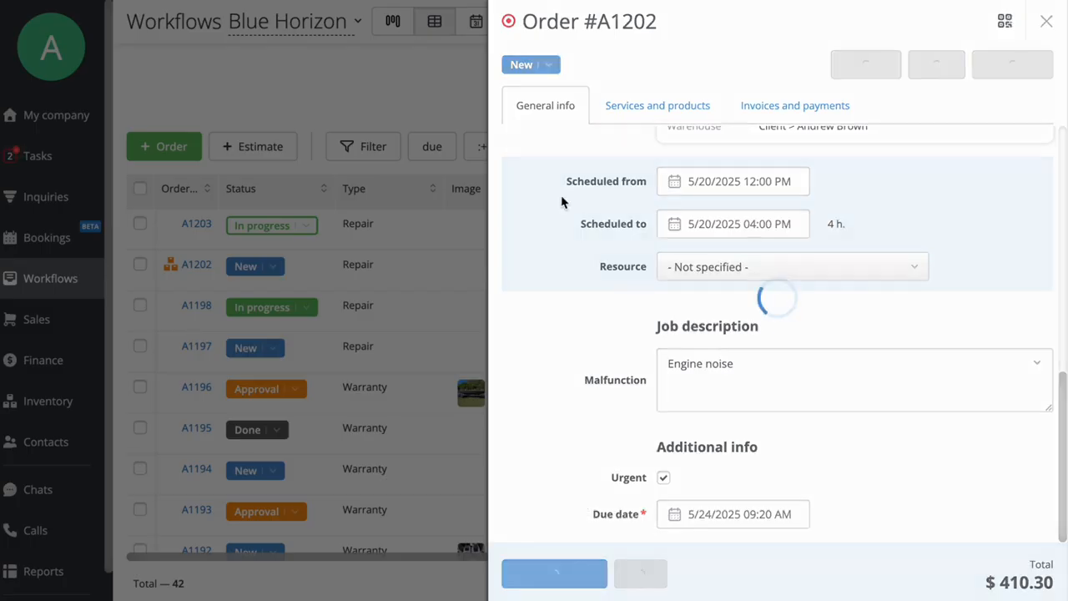
Set the order's status to In progress and review its services and products.
{"action": "left_click", "coordinate": [550, 70]}
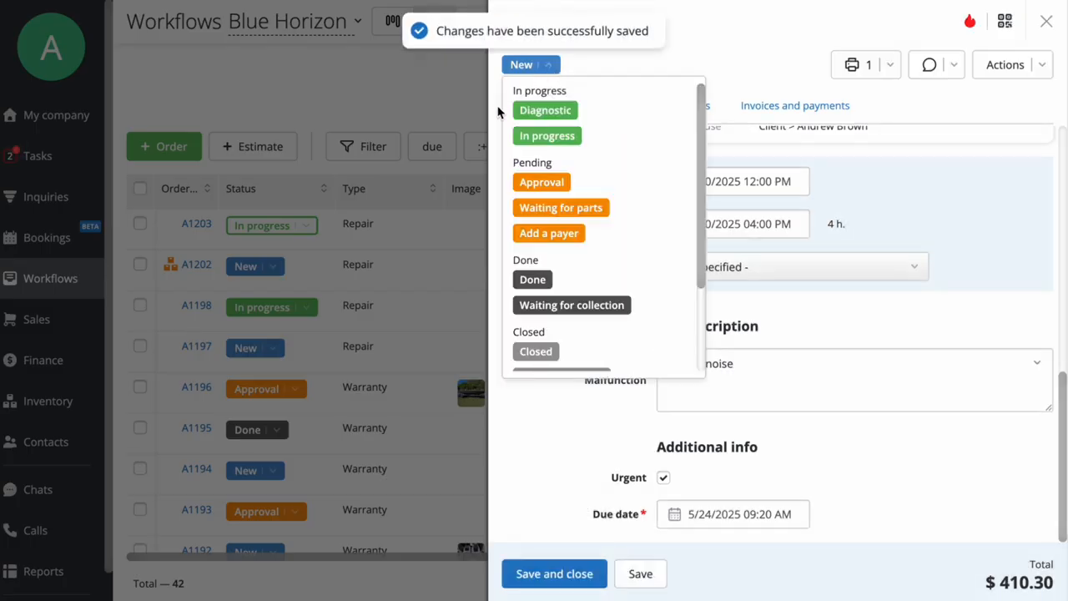
{"action": "left_click", "coordinate": [595, 150]}
{"action": "left_click", "coordinate": [648, 105]}
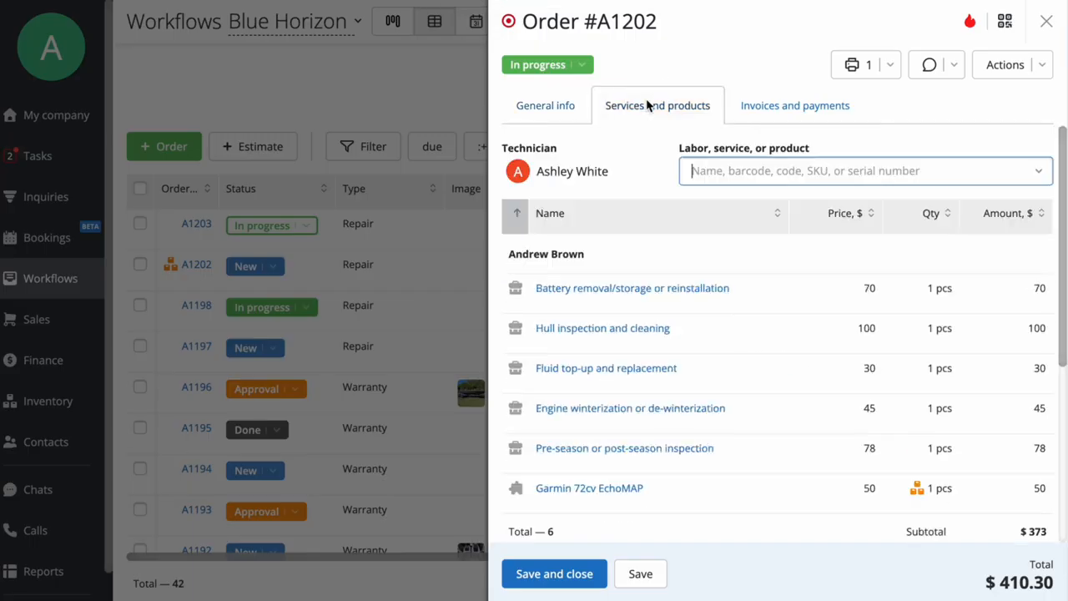
{"action": "scroll", "coordinate": [588, 266], "scroll_direction": "down", "scroll_amount": 3}
{"action": "scroll", "coordinate": [587, 267], "scroll_direction": "up", "scroll_amount": 3}
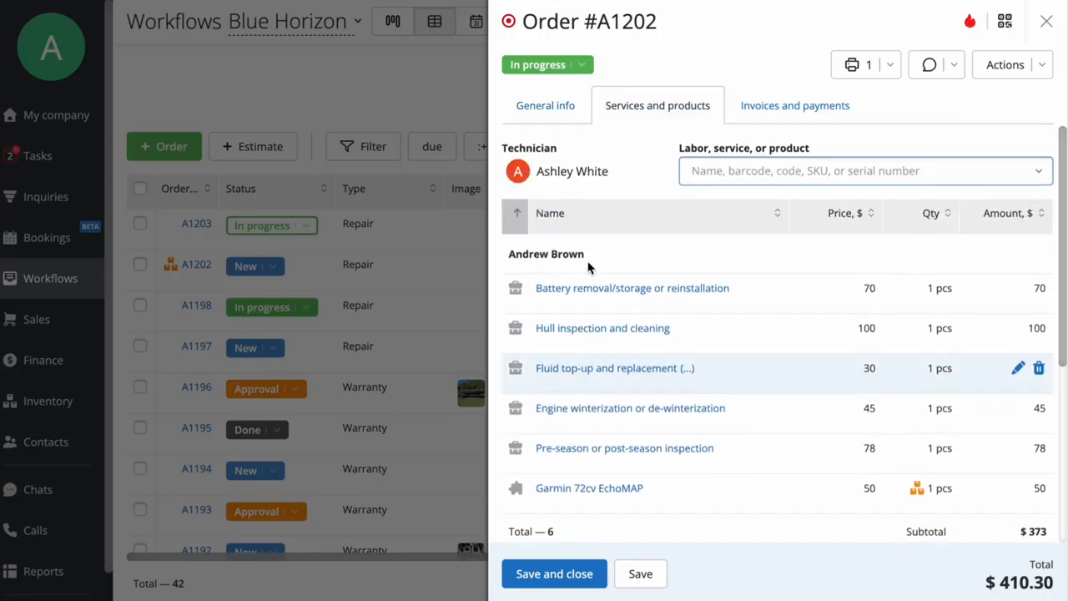
Allocate 1 pc of the Garmin 72cv EchoMAP from Bin 1A of the Main Warehouse and save the item.
{"action": "left_click", "coordinate": [703, 497]}
{"action": "left_click", "coordinate": [761, 216]}
{"action": "type", "text": "1"}
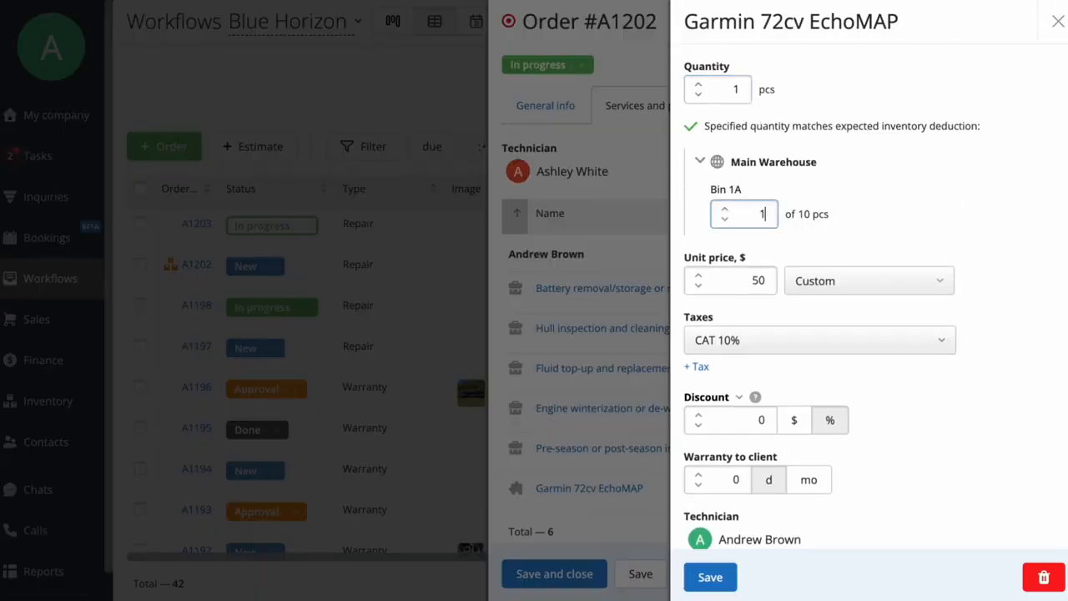
{"action": "left_click", "coordinate": [709, 576]}
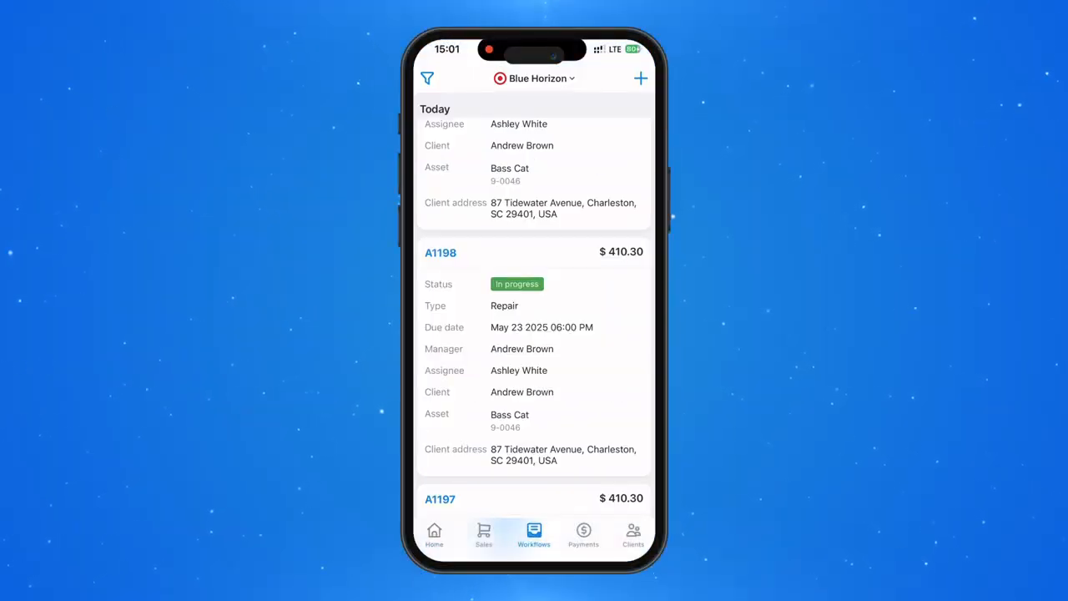
Switch to the Orderry mobile app and view the event feed of the in-progress Bass Cat work order.
{"action": "scroll", "coordinate": [534, 317], "scroll_direction": "up", "scroll_amount": 2}
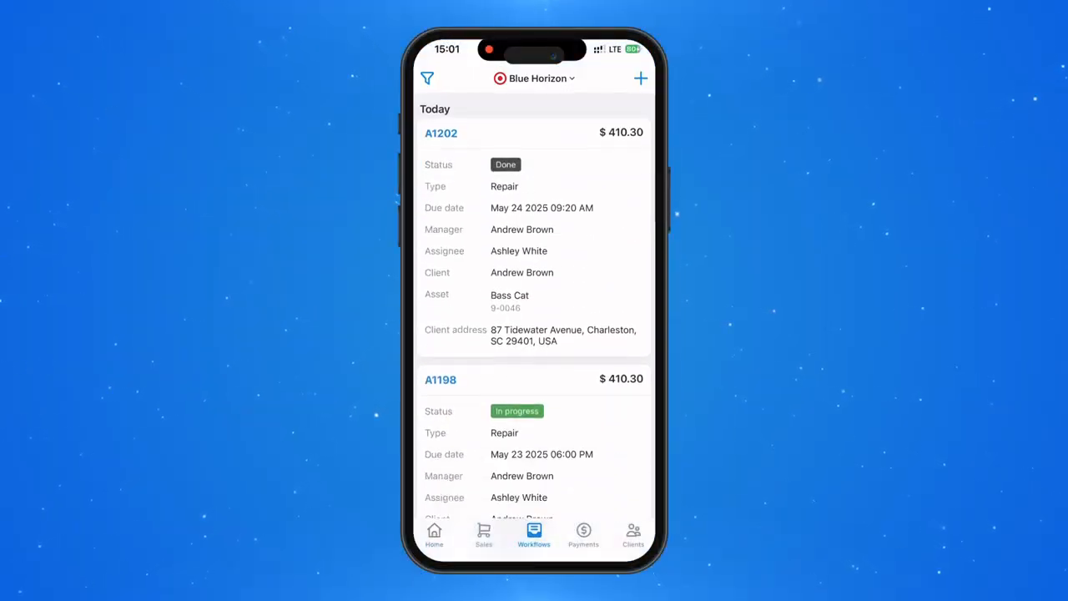
{"action": "scroll", "coordinate": [534, 317], "scroll_direction": "down", "scroll_amount": 2}
{"action": "left_click", "coordinate": [534, 292]}
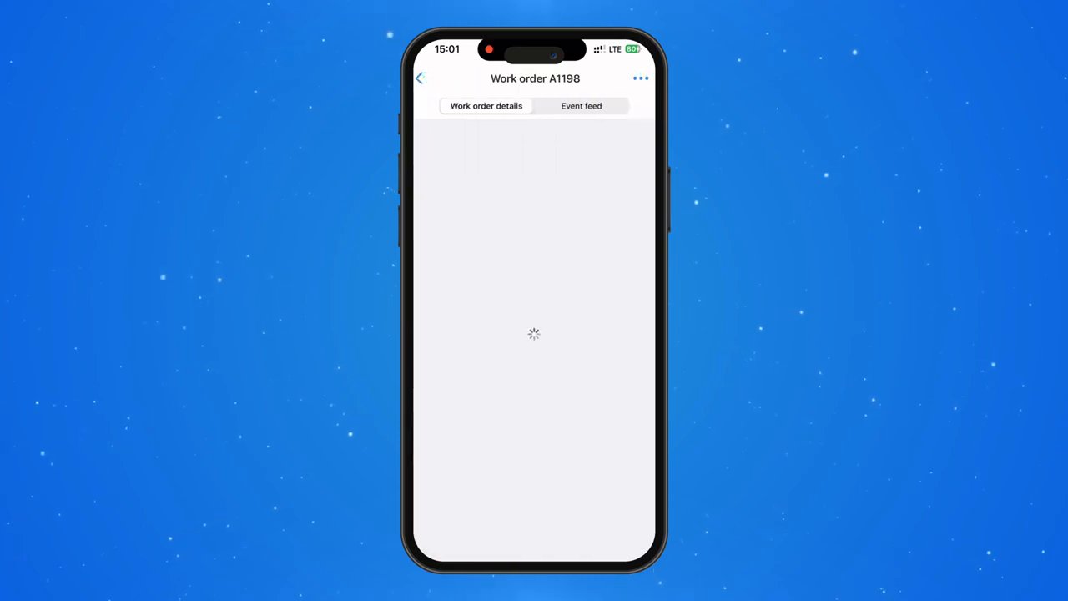
{"action": "left_click", "coordinate": [581, 106]}
{"action": "left_click", "coordinate": [431, 534]}
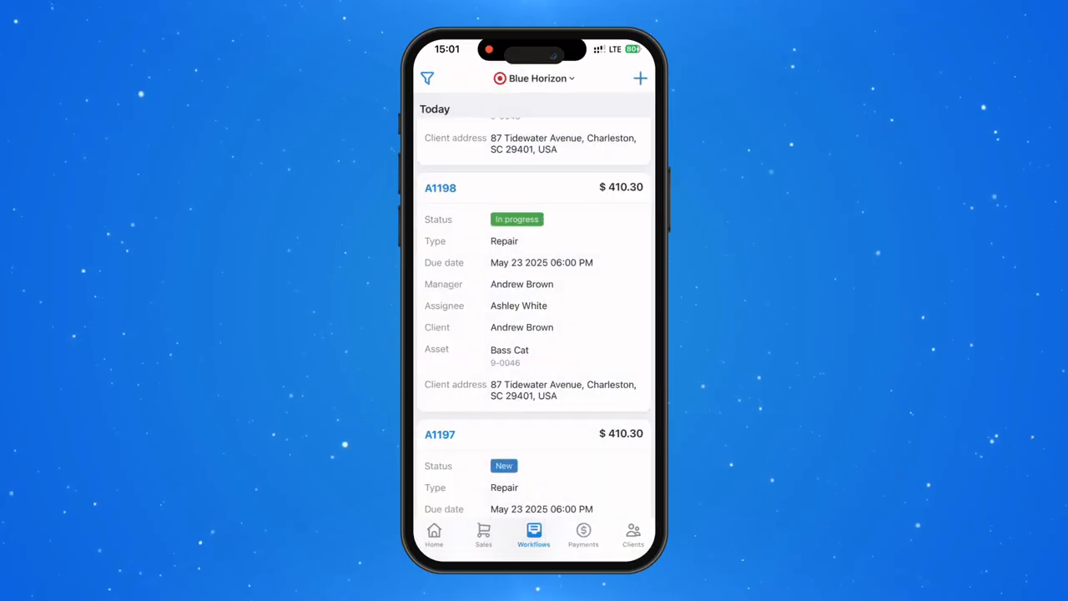
View the in-progress Bass Cat work order's details in the mobile app and open the client's messaging options.
{"action": "left_click", "coordinate": [533, 283]}
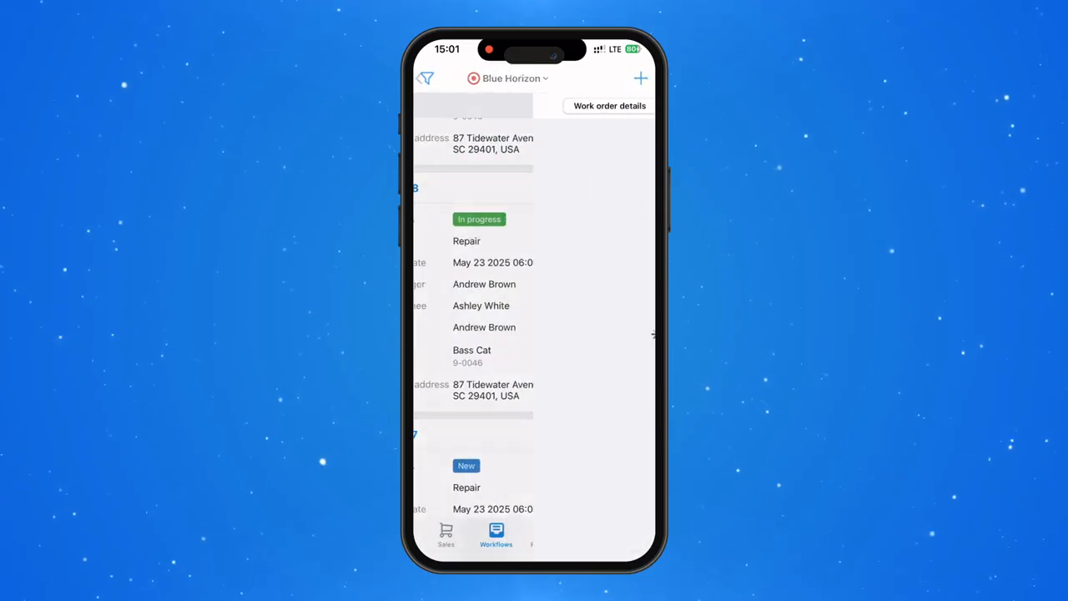
{"action": "scroll", "coordinate": [534, 334], "scroll_direction": "down", "scroll_amount": 1}
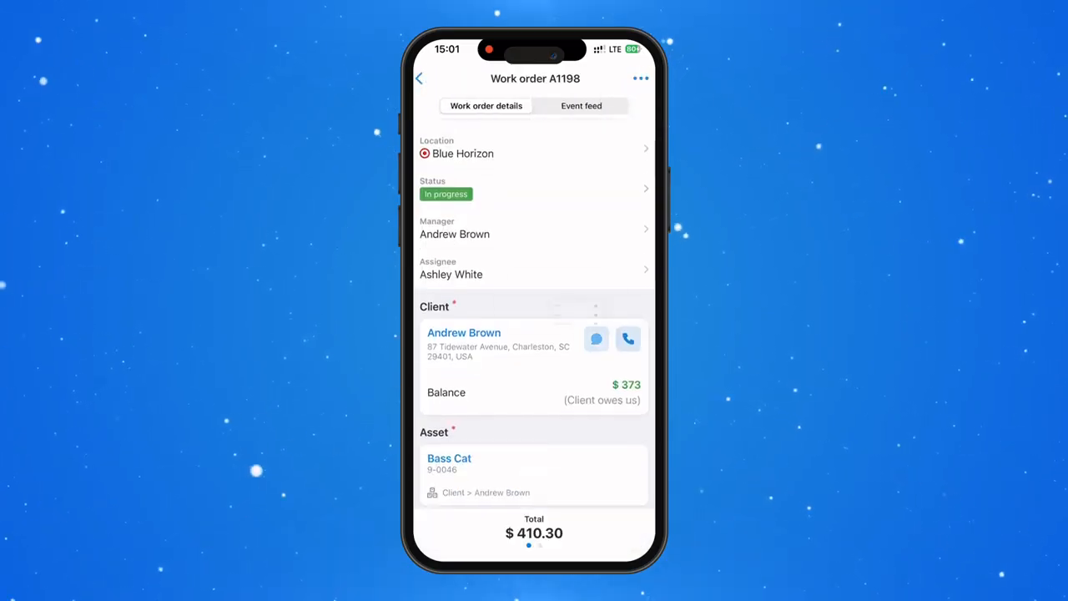
{"action": "left_click", "coordinate": [596, 340]}
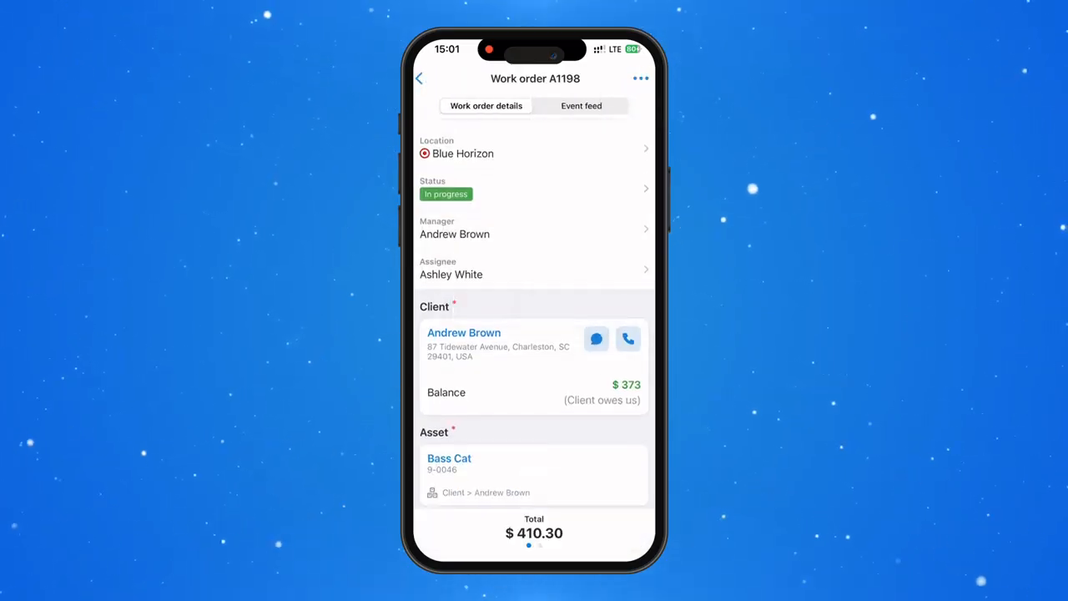
Open the status options of the in-progress Bass Cat work order in the mobile app.
{"action": "left_click", "coordinate": [534, 189]}
{"action": "left_click", "coordinate": [433, 98]}
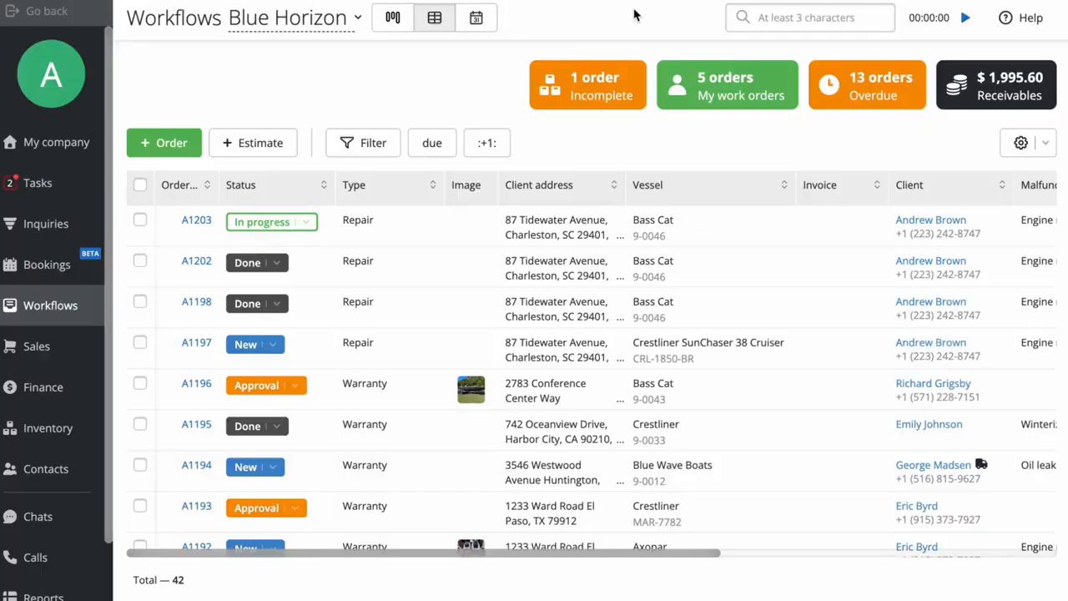
In the web app's order list, close the upper Done Bass Cat repair order and review the charges in its payment form.
{"action": "left_click", "coordinate": [262, 264]}
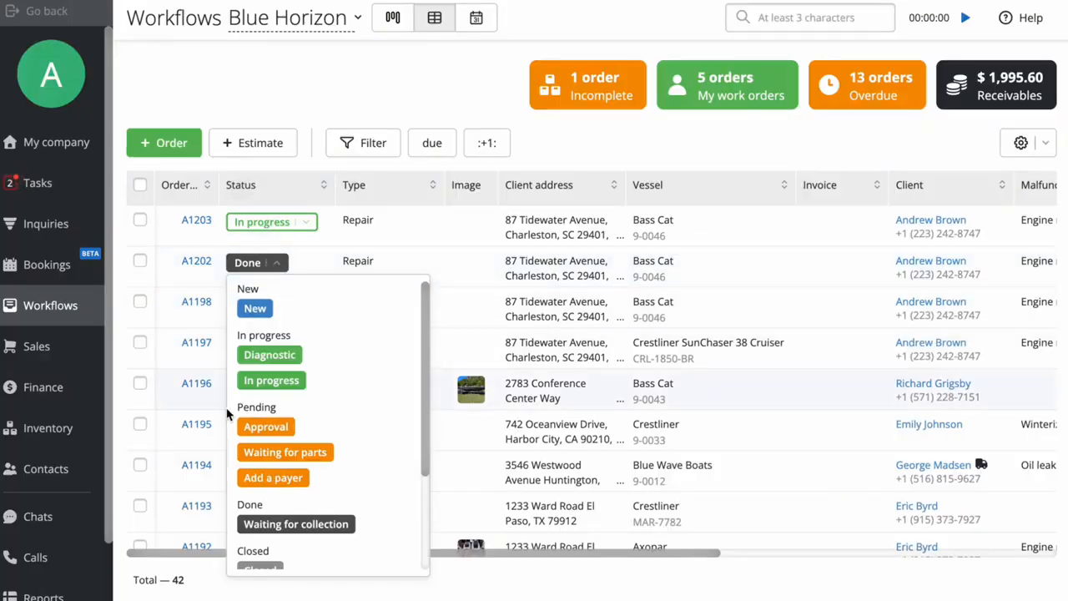
{"action": "scroll", "coordinate": [276, 442], "scroll_direction": "down", "scroll_amount": 3}
{"action": "left_click", "coordinate": [304, 441]}
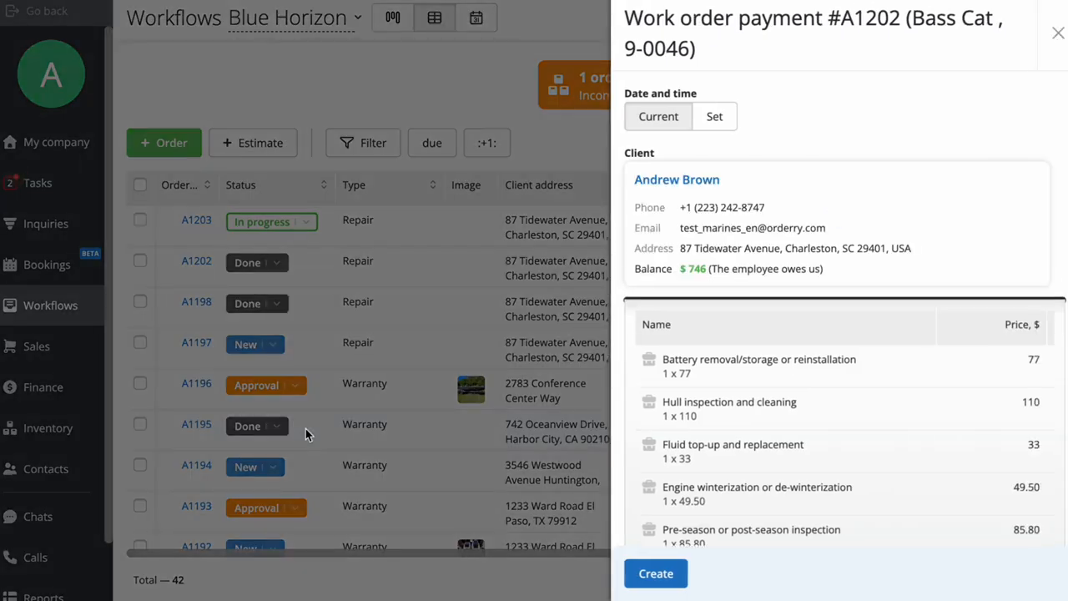
{"action": "scroll", "coordinate": [947, 157], "scroll_direction": "down", "scroll_amount": 4}
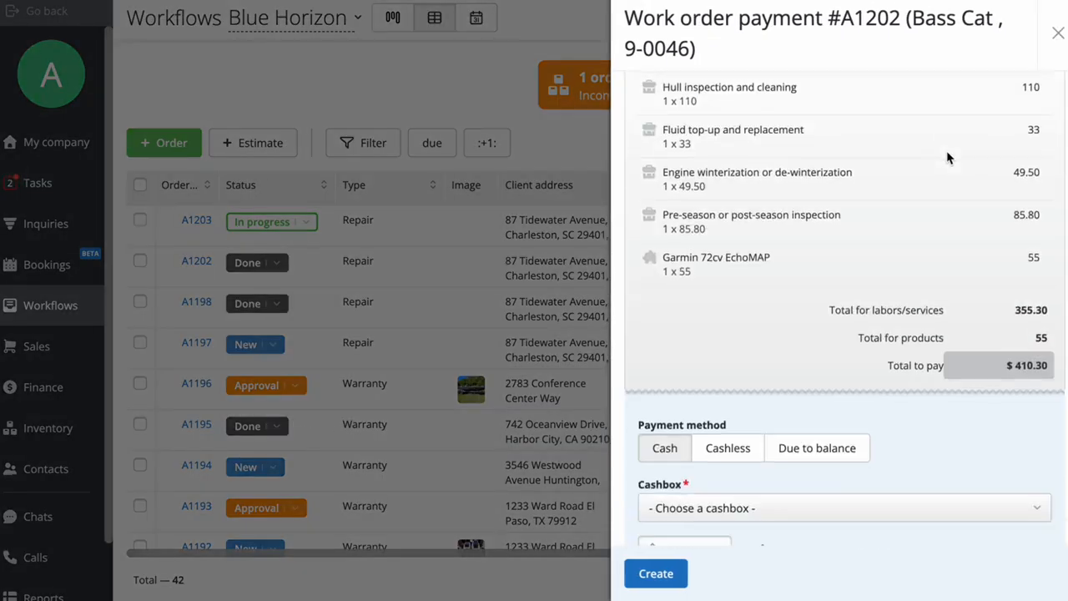
{"action": "scroll", "coordinate": [717, 448], "scroll_direction": "down", "scroll_amount": 3}
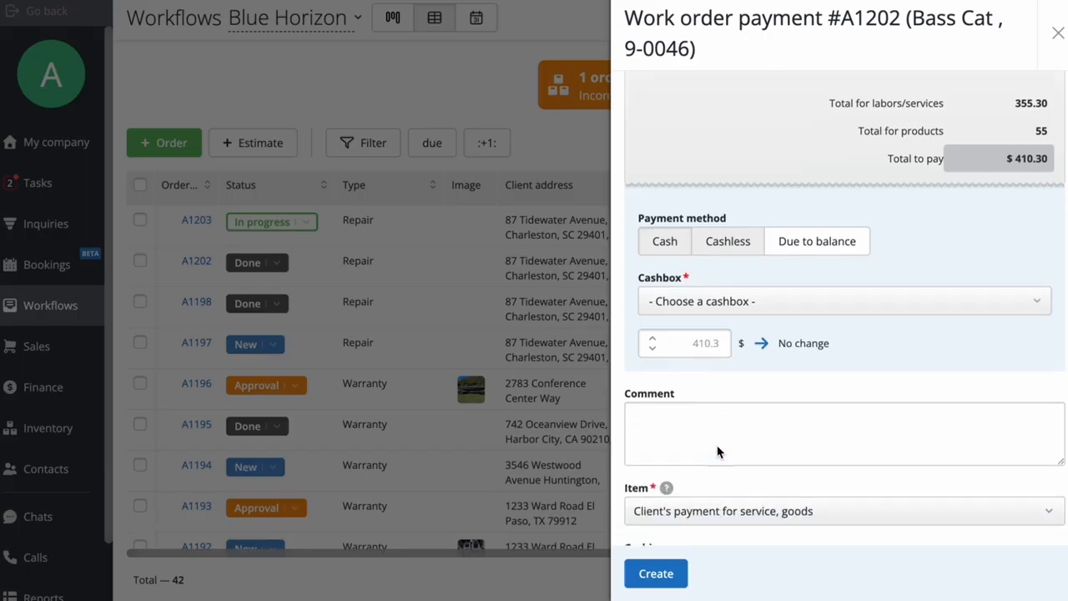
Create the order's cash payment to Cashbox with the Work Order ticket as the print document.
{"action": "left_click", "coordinate": [771, 301]}
{"action": "left_click", "coordinate": [772, 321]}
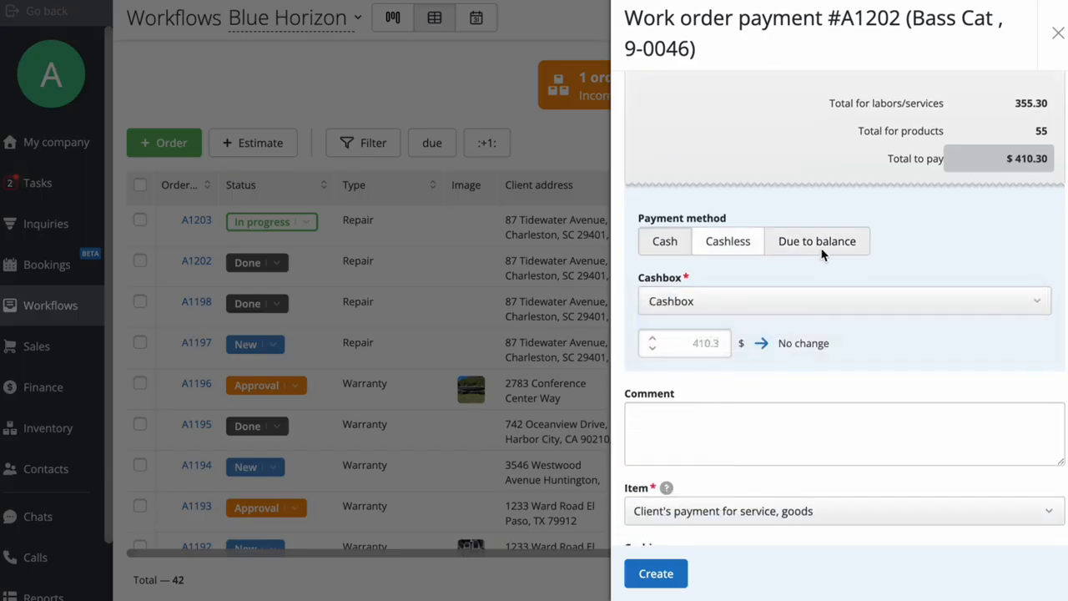
{"action": "scroll", "coordinate": [781, 276], "scroll_direction": "down", "scroll_amount": 2}
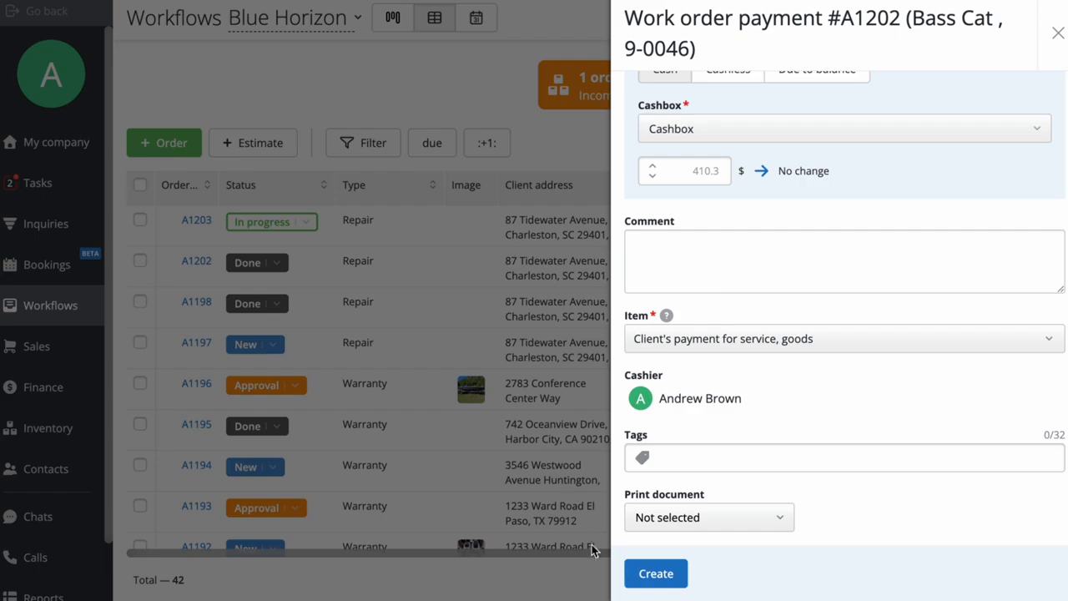
{"action": "left_click", "coordinate": [730, 519]}
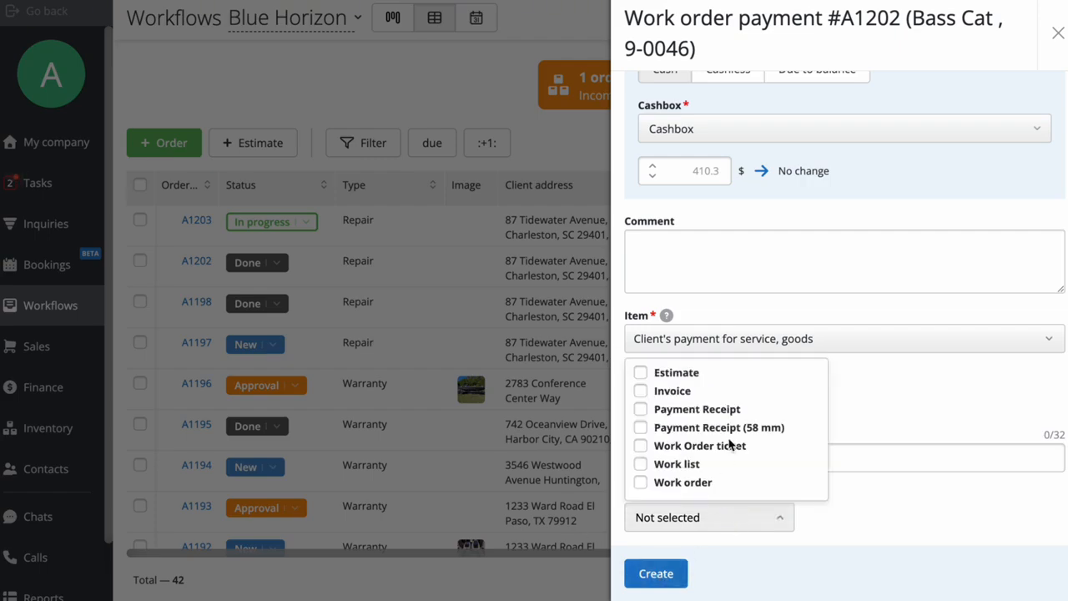
{"action": "left_click", "coordinate": [640, 446]}
{"action": "left_click", "coordinate": [858, 434]}
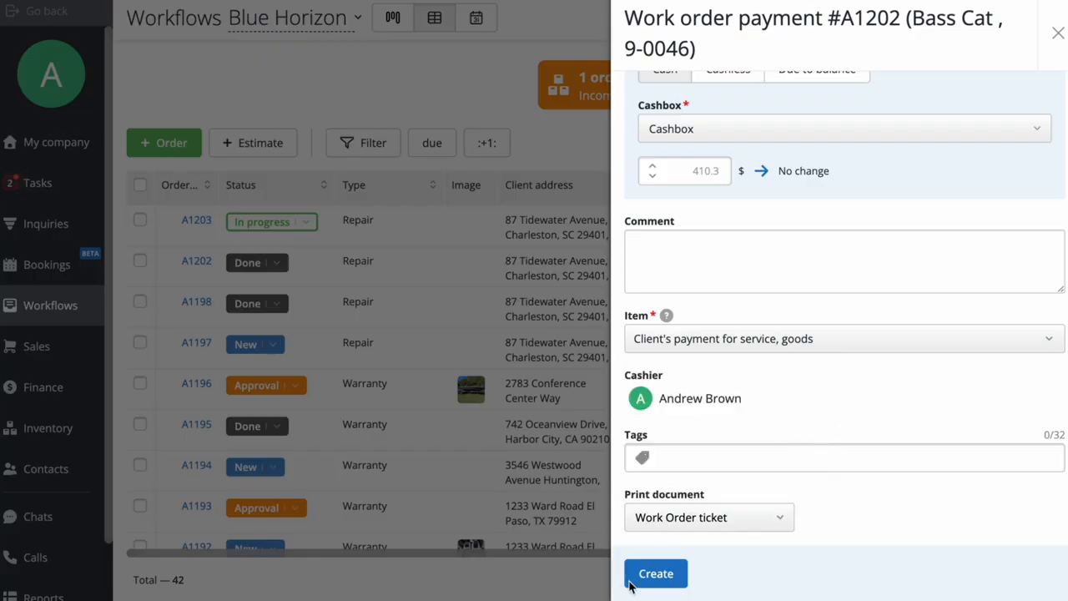
{"action": "left_click", "coordinate": [656, 575]}
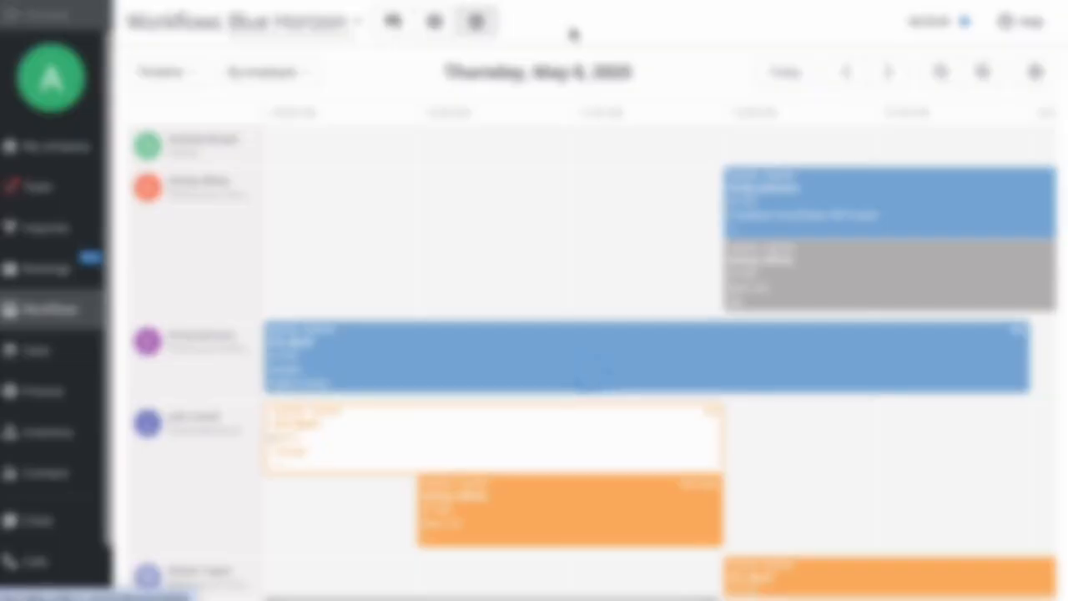
Examine the scheduling calendar by employee in the Timeline, Week and Weekly overview modes.
{"action": "scroll", "coordinate": [546, 227], "scroll_direction": "down", "scroll_amount": 3}
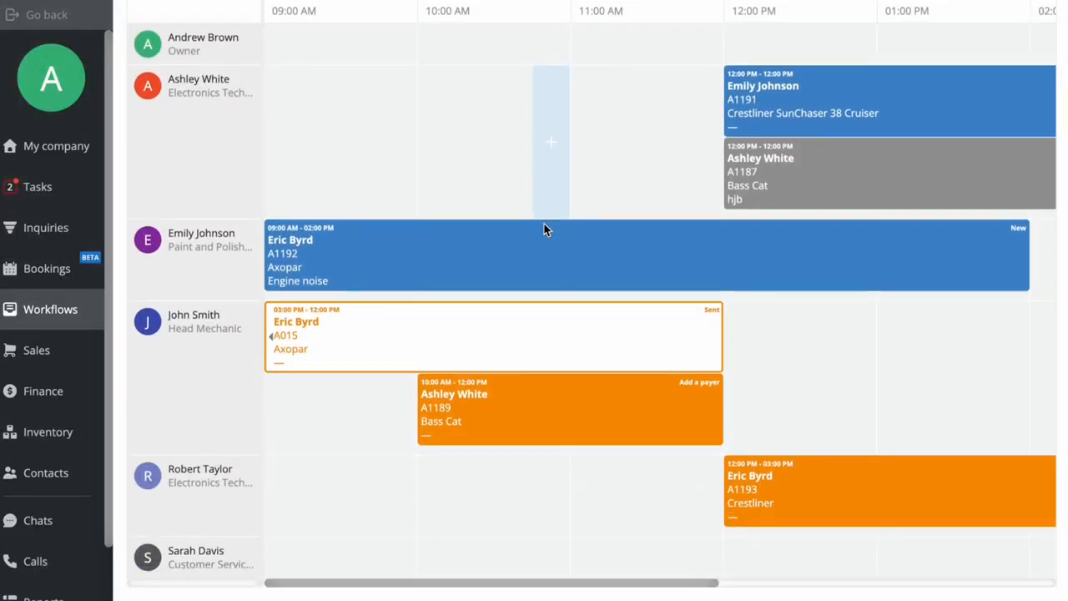
{"action": "scroll", "coordinate": [546, 227], "scroll_direction": "up", "scroll_amount": 3}
{"action": "left_click", "coordinate": [182, 78]}
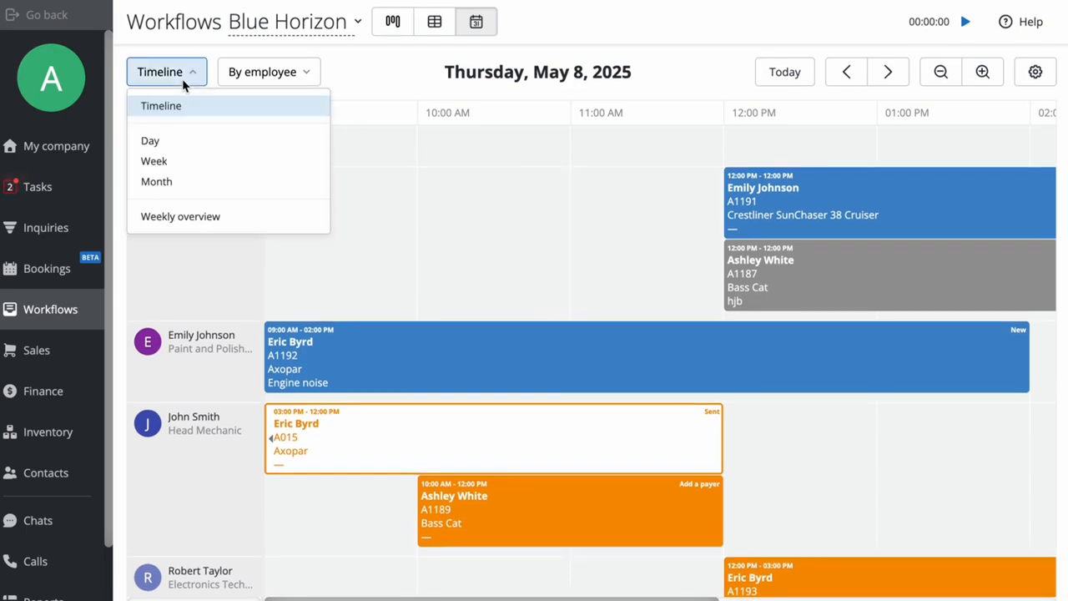
{"action": "left_click", "coordinate": [185, 162]}
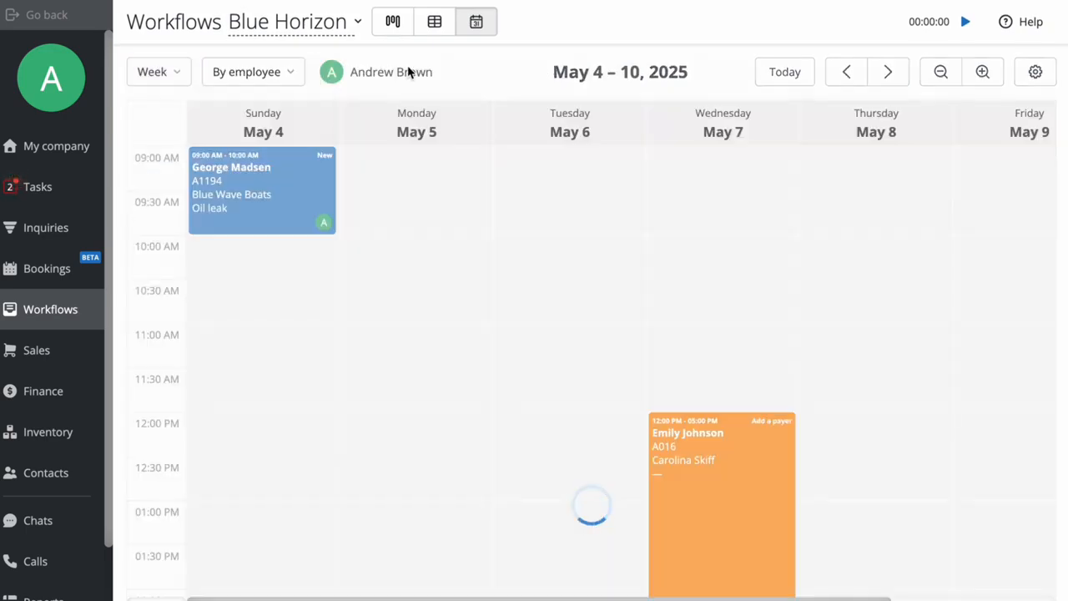
{"action": "left_click", "coordinate": [178, 76]}
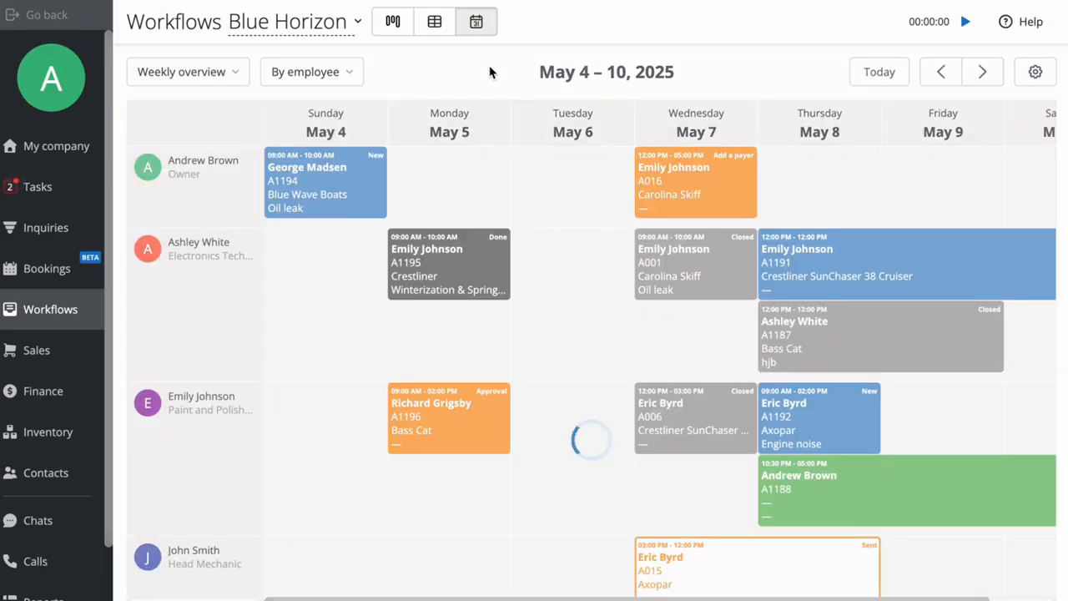
{"action": "scroll", "coordinate": [502, 231], "scroll_direction": "down", "scroll_amount": 3}
{"action": "scroll", "coordinate": [502, 236], "scroll_direction": "right", "scroll_amount": 2}
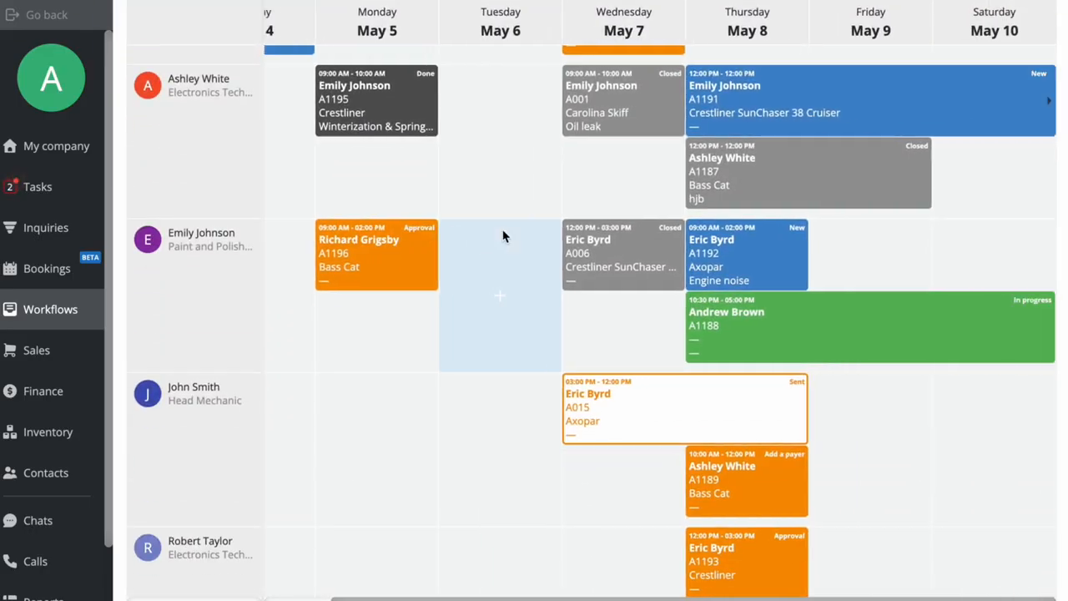
{"action": "scroll", "coordinate": [502, 236], "scroll_direction": "up", "scroll_amount": 3}
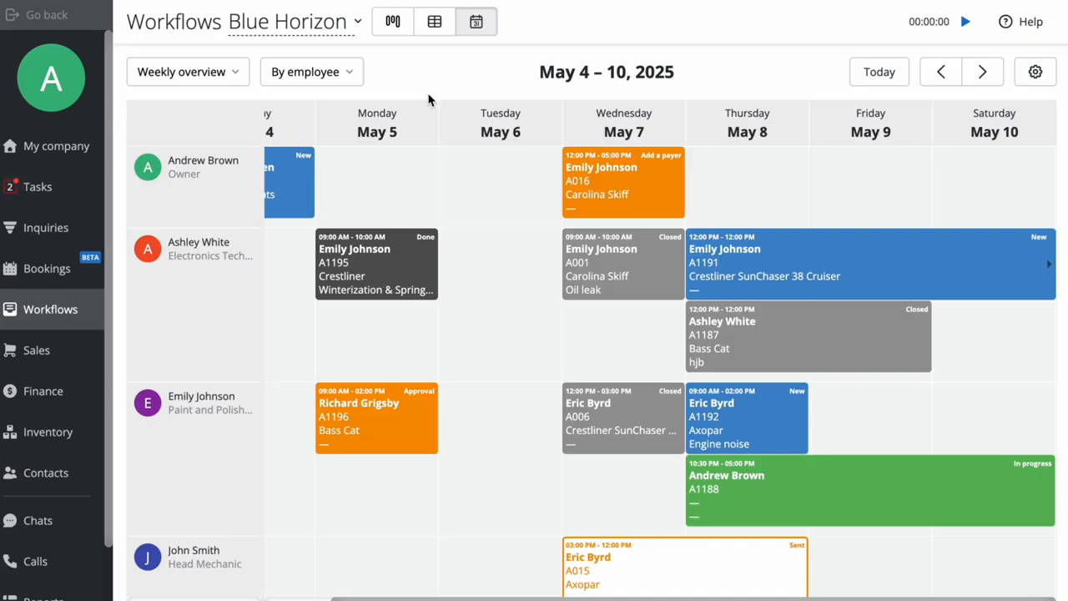
Return the calendar to the Timeline view grouped by employee and examine the technicians' bookings for May 8, 2025.
{"action": "left_click", "coordinate": [337, 73]}
{"action": "left_click", "coordinate": [307, 105]}
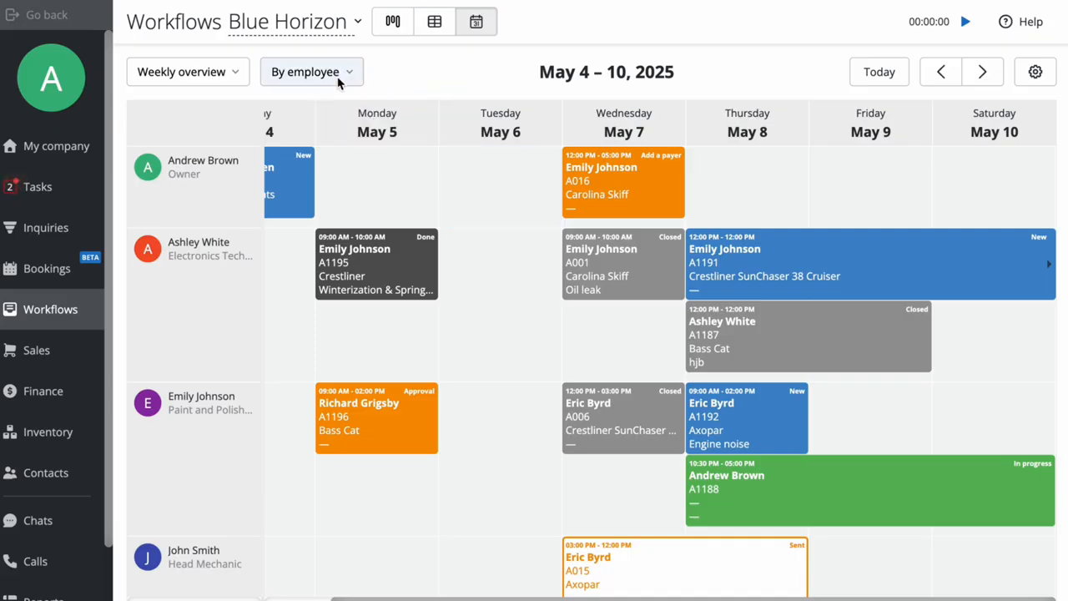
{"action": "left_click", "coordinate": [236, 73]}
{"action": "left_click", "coordinate": [238, 106]}
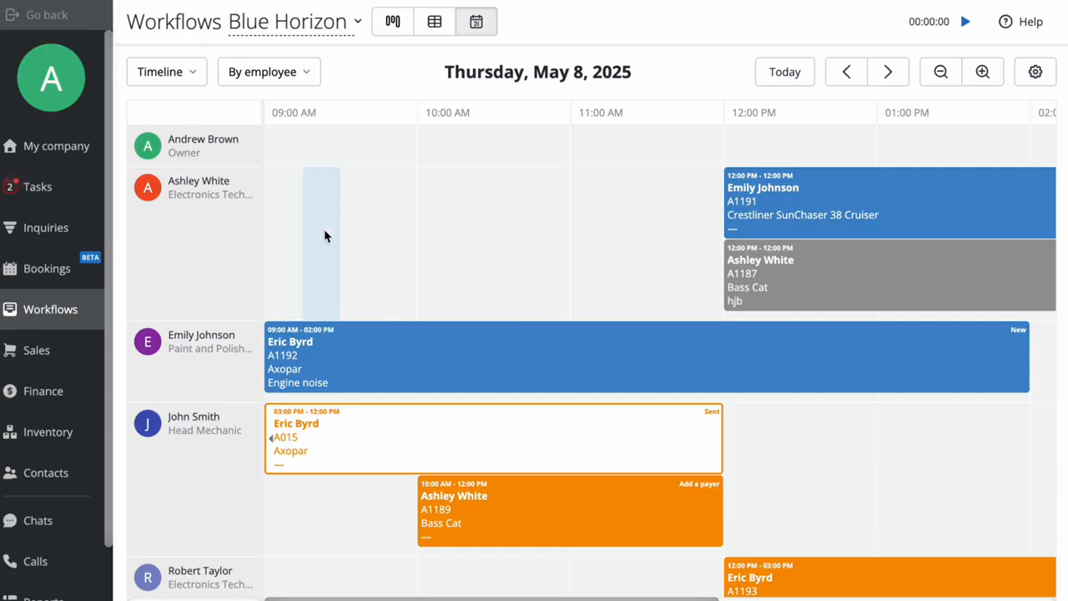
{"action": "left_click_drag", "start_coordinate": [286, 231], "coordinate": [694, 248]}
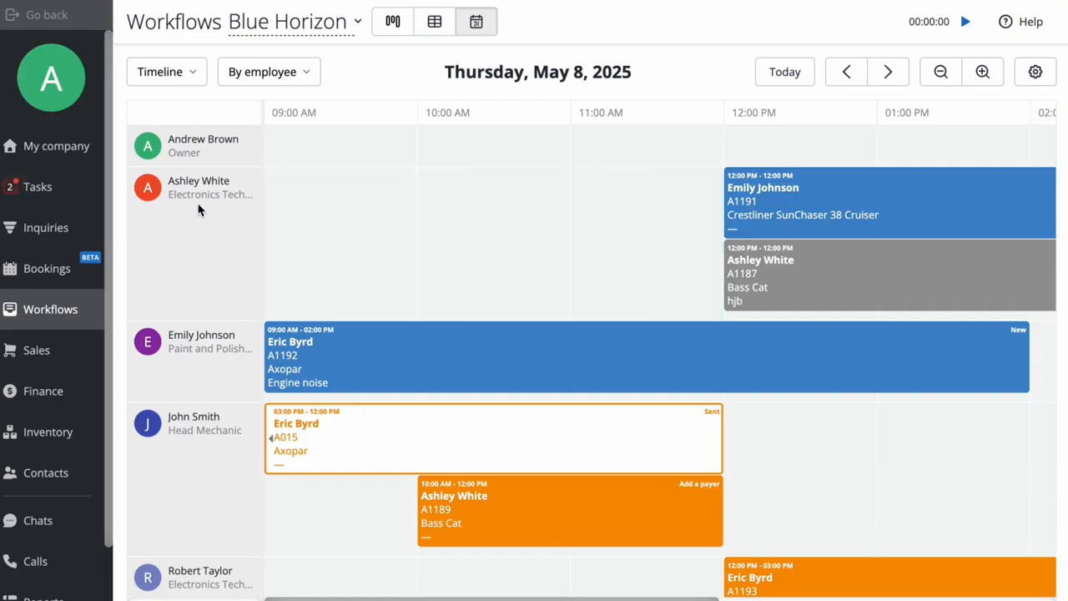
{"action": "left_click_drag", "start_coordinate": [442, 511], "coordinate": [533, 503]}
{"action": "left_click", "coordinate": [649, 266]}
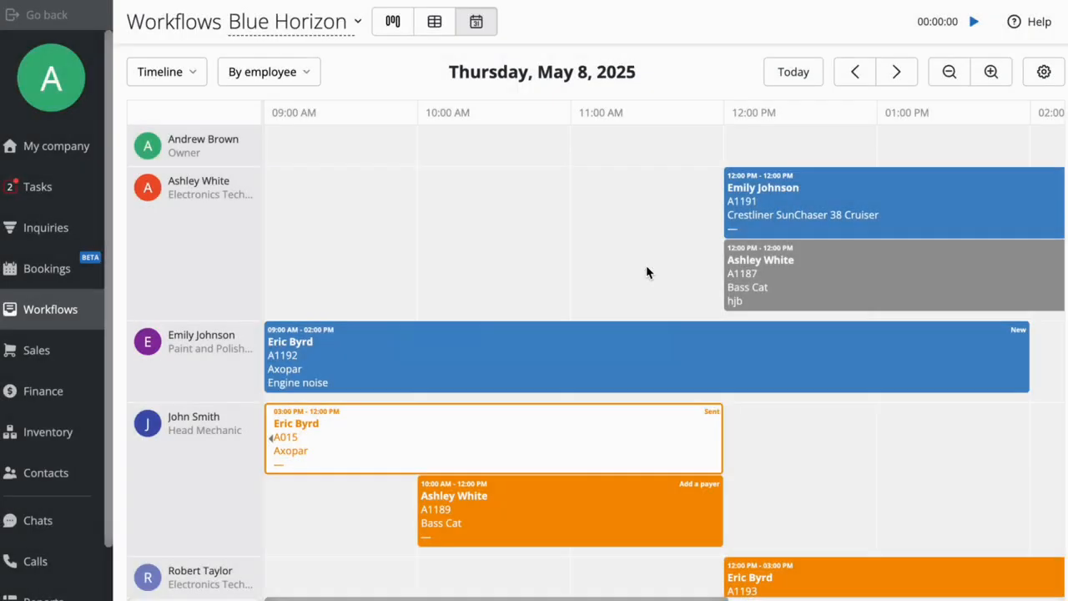
View the timeline by resource to check the bookings of docks, slipways and the trailer jack, and return to the employee grouping.
{"action": "left_click", "coordinate": [256, 71]}
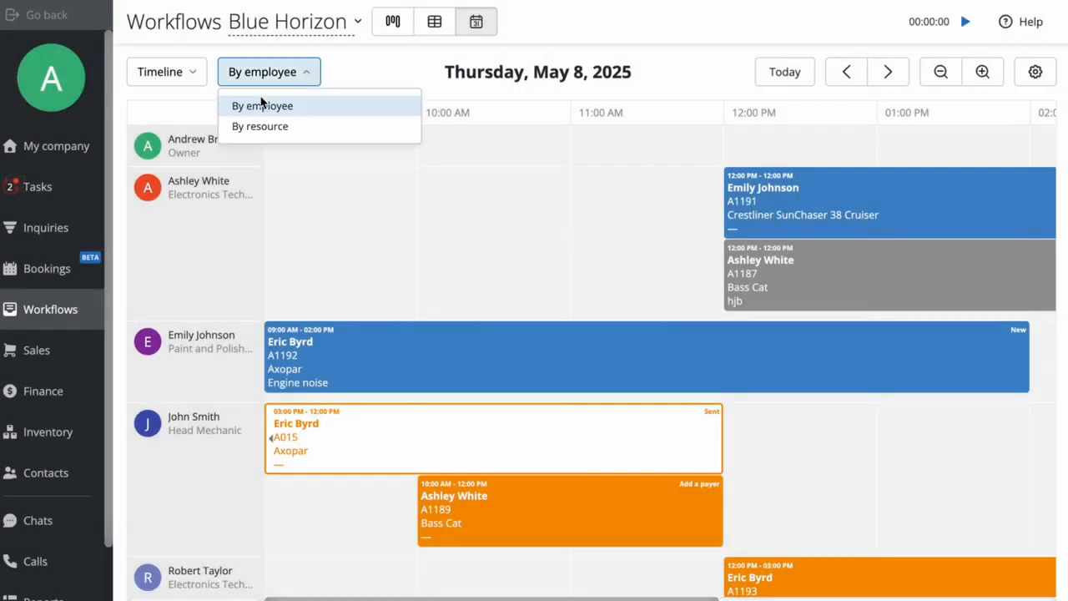
{"action": "left_click", "coordinate": [294, 130]}
{"action": "scroll", "coordinate": [533, 239], "scroll_direction": "right", "scroll_amount": 5}
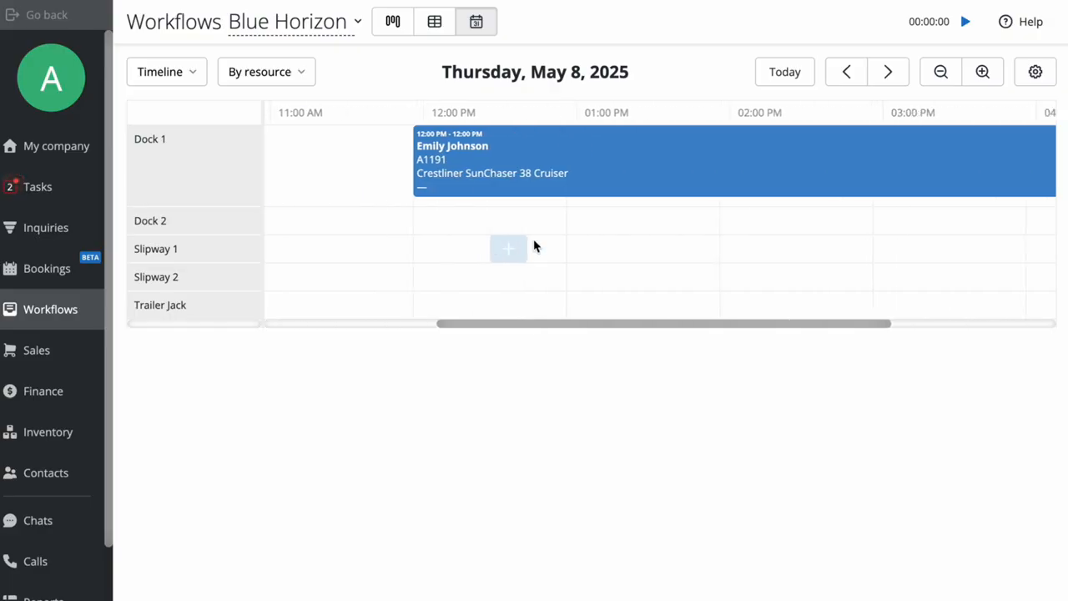
{"action": "scroll", "coordinate": [533, 239], "scroll_direction": "left", "scroll_amount": 5}
{"action": "scroll", "coordinate": [533, 239], "scroll_direction": "right", "scroll_amount": 3}
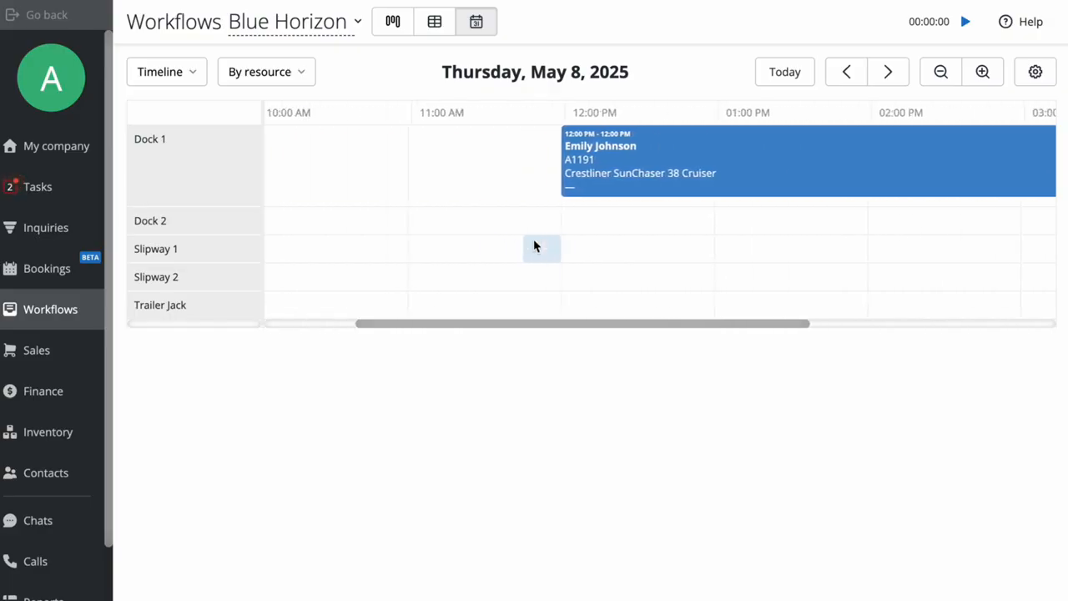
{"action": "left_click", "coordinate": [298, 73]}
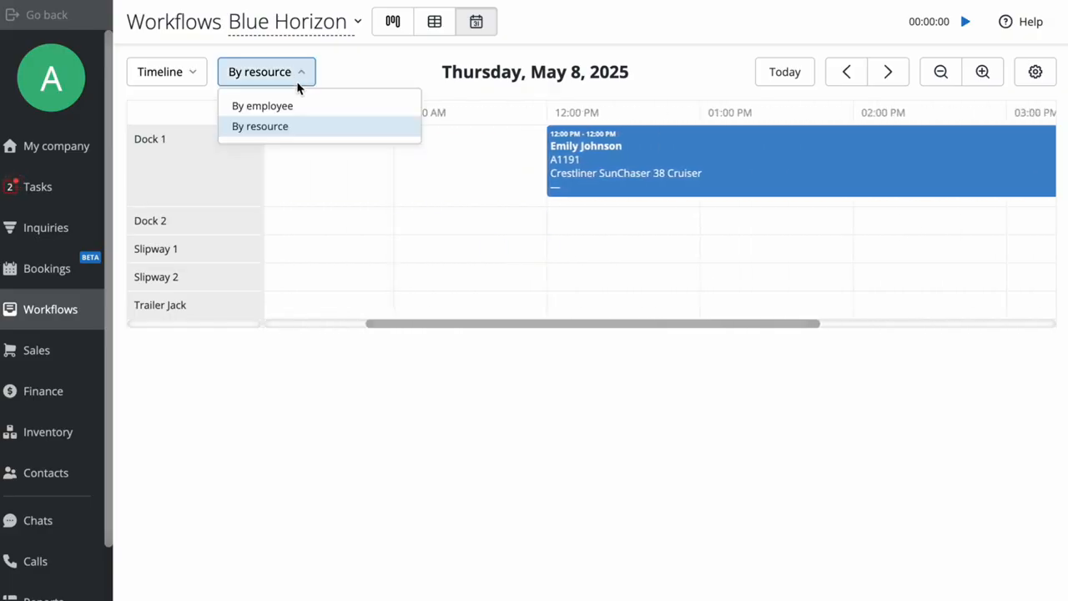
{"action": "left_click", "coordinate": [295, 105]}
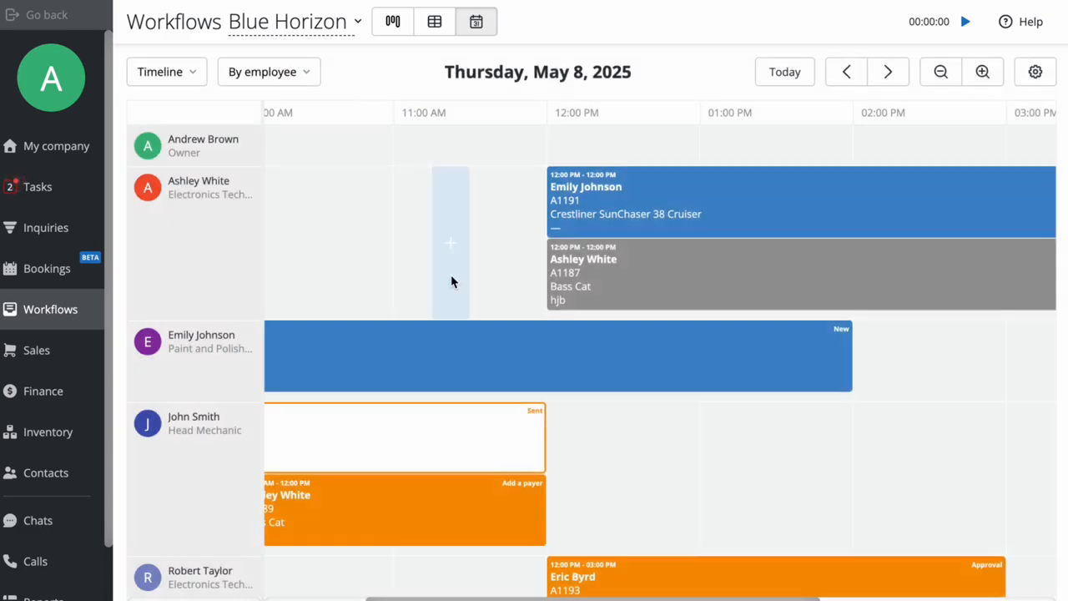
Start a Repair work order from 10:00 AM to 12:00 PM in the row of the lower electronics technician.
{"action": "scroll", "coordinate": [453, 279], "scroll_direction": "down", "scroll_amount": 1}
{"action": "scroll", "coordinate": [402, 472], "scroll_direction": "left", "scroll_amount": 1}
{"action": "scroll", "coordinate": [402, 472], "scroll_direction": "left", "scroll_amount": 1}
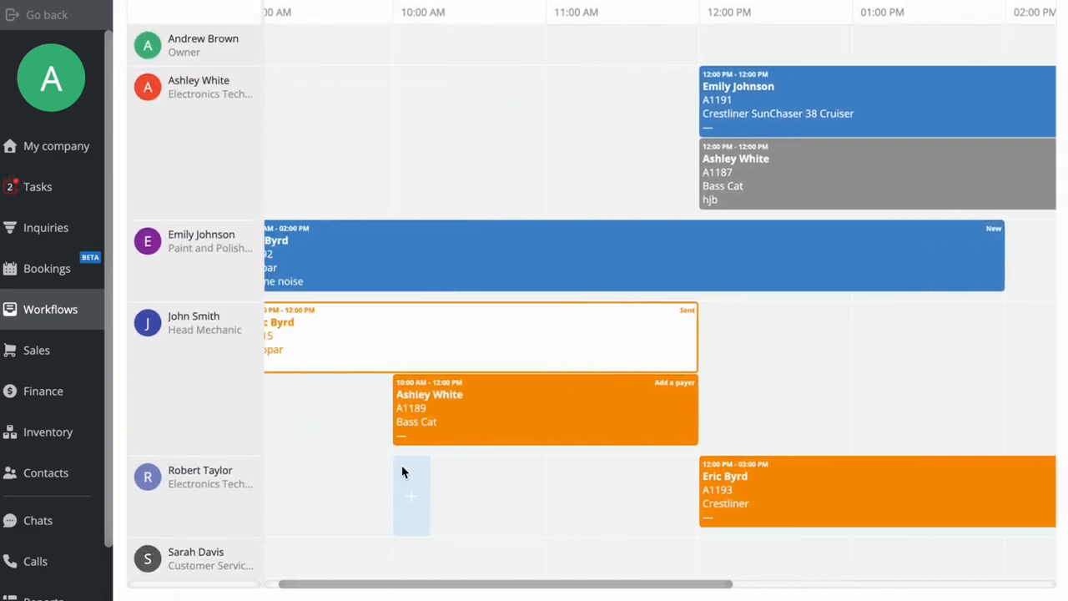
{"action": "left_click_drag", "start_coordinate": [408, 481], "coordinate": [685, 488]}
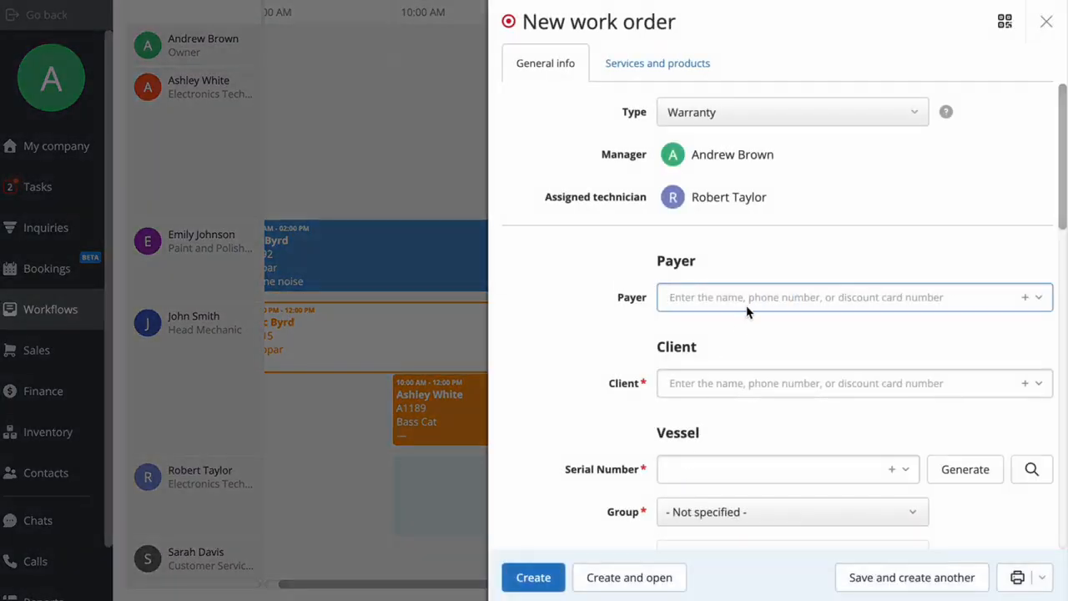
{"action": "left_click", "coordinate": [756, 112]}
{"action": "left_click", "coordinate": [746, 100]}
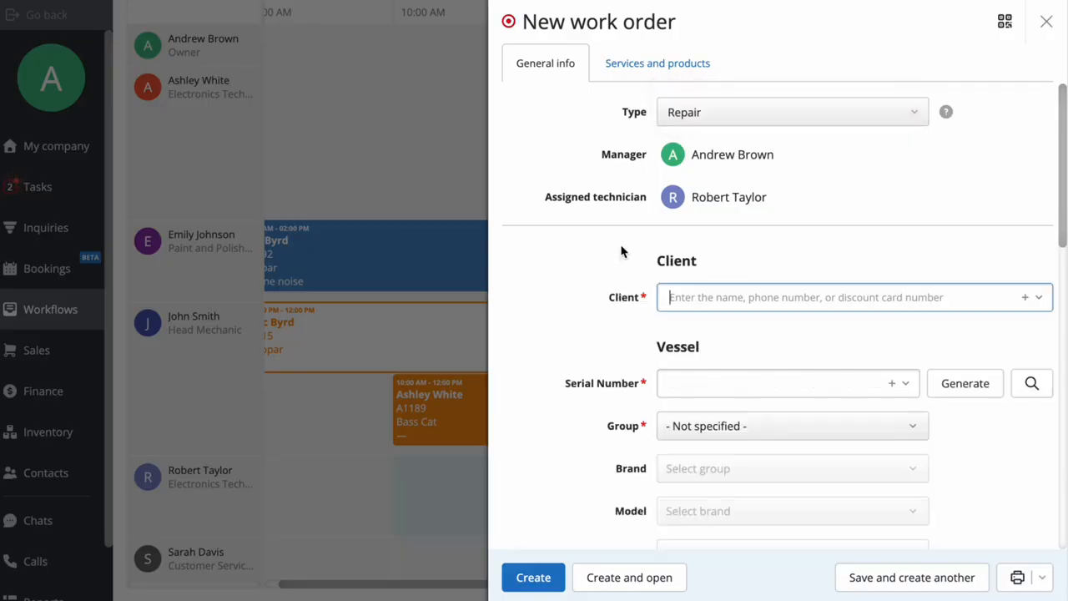
Assign the client tagged Conflict and their Crestliner SunChaser 38 Cruiser Extended Stern Platform to the new work order.
{"action": "scroll", "coordinate": [709, 242], "scroll_direction": "down", "scroll_amount": 1}
{"action": "left_click", "coordinate": [710, 241]}
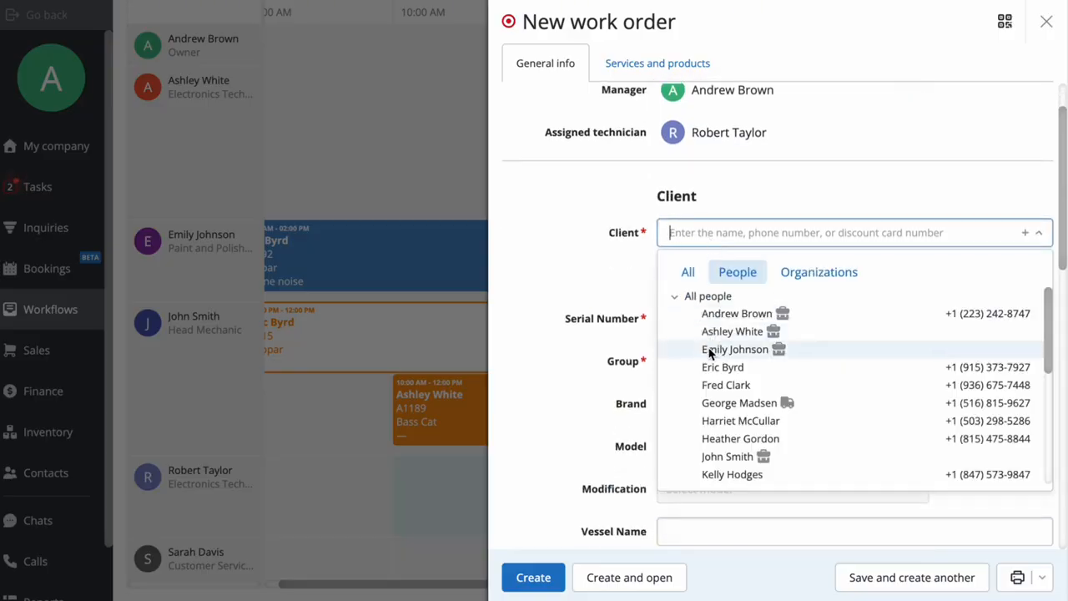
{"action": "left_click", "coordinate": [682, 370]}
{"action": "scroll", "coordinate": [629, 369], "scroll_direction": "down", "scroll_amount": 2}
{"action": "left_click", "coordinate": [762, 271]}
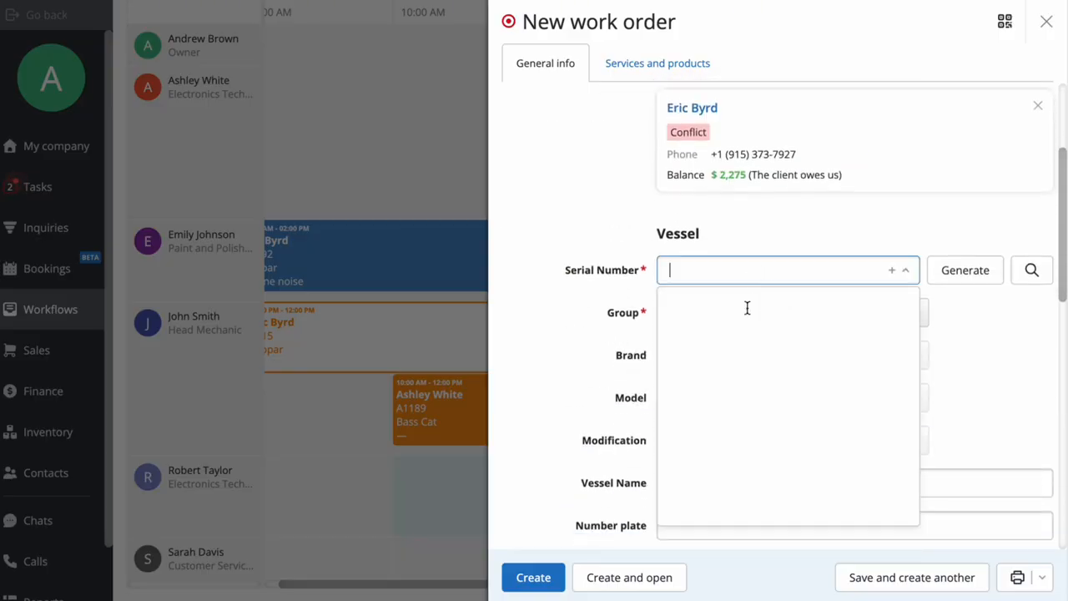
{"action": "left_click", "coordinate": [732, 350]}
Add the Essential Maintenance Bundle to the work order's services and products and create the order.
{"action": "scroll", "coordinate": [610, 181], "scroll_direction": "up", "scroll_amount": 2}
{"action": "left_click", "coordinate": [639, 73]}
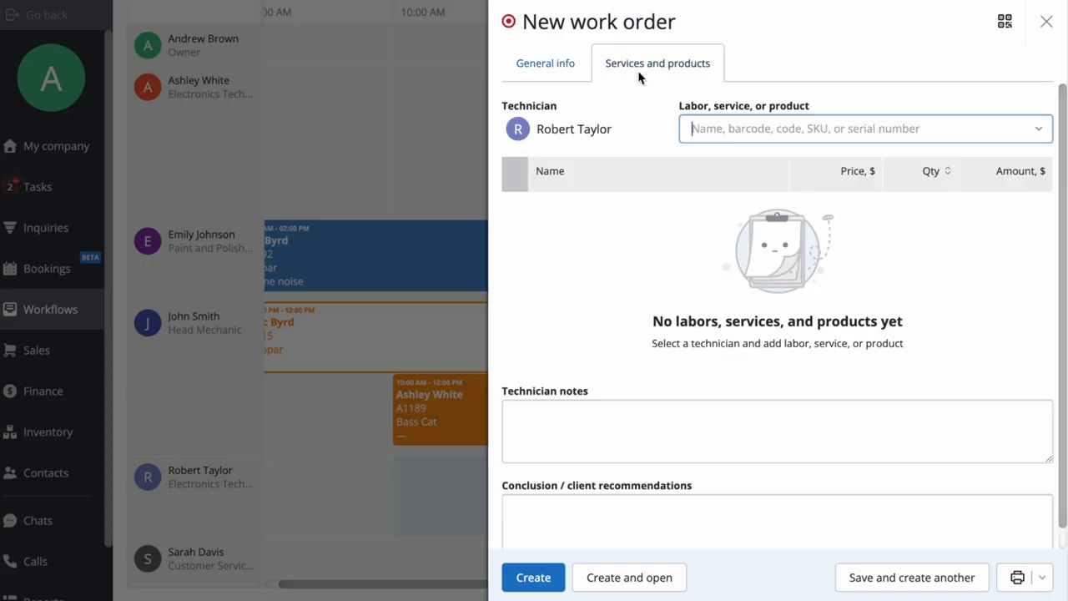
{"action": "left_click", "coordinate": [782, 138]}
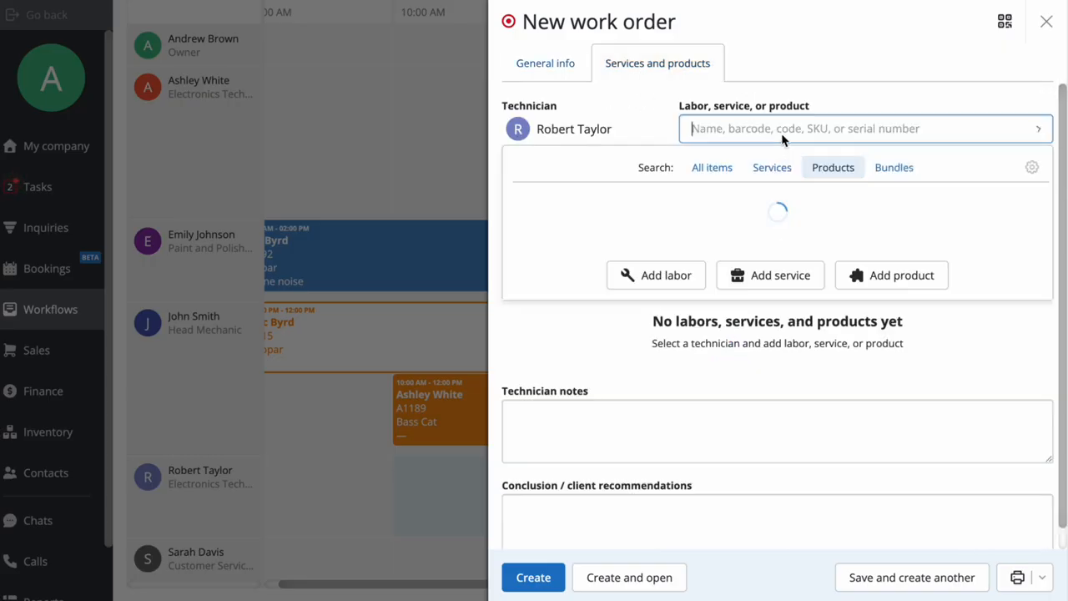
{"action": "left_click", "coordinate": [891, 170]}
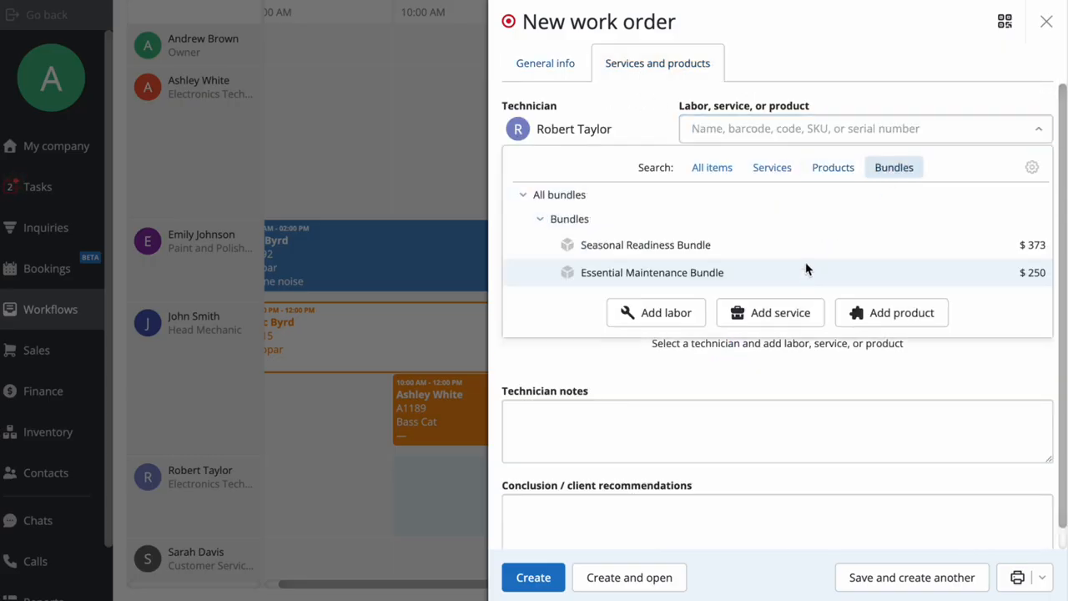
{"action": "left_click", "coordinate": [806, 271]}
{"action": "left_click", "coordinate": [370, 347]}
{"action": "left_click", "coordinate": [521, 574]}
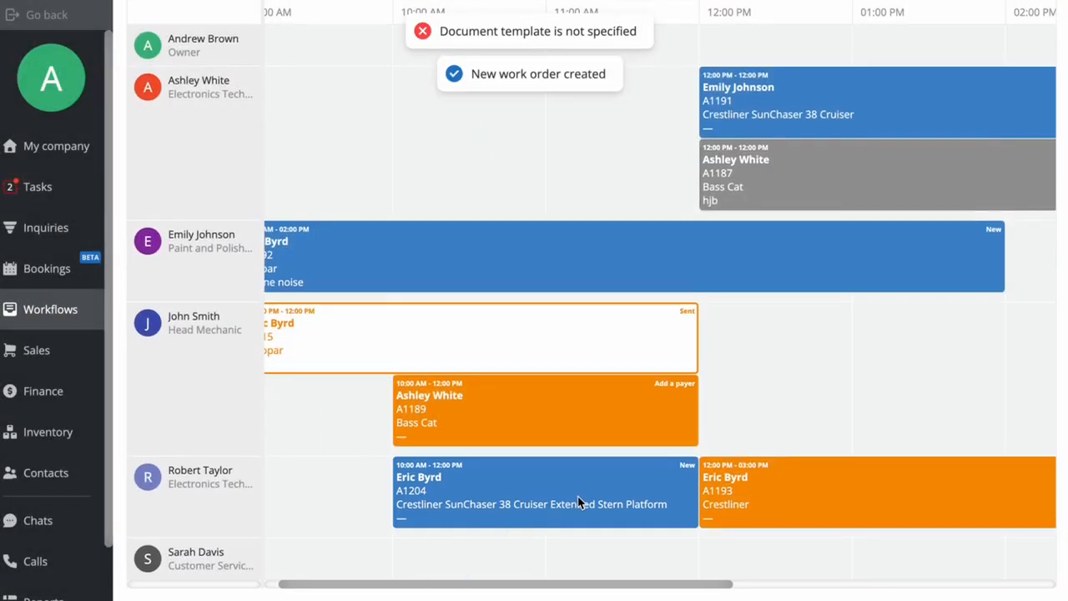
View the newly scheduled Crestliner order's summary card on the timeline.
{"action": "mouse_move", "coordinate": [579, 502]}
{"action": "scroll", "coordinate": [698, 448], "scroll_direction": "down", "scroll_amount": 3}
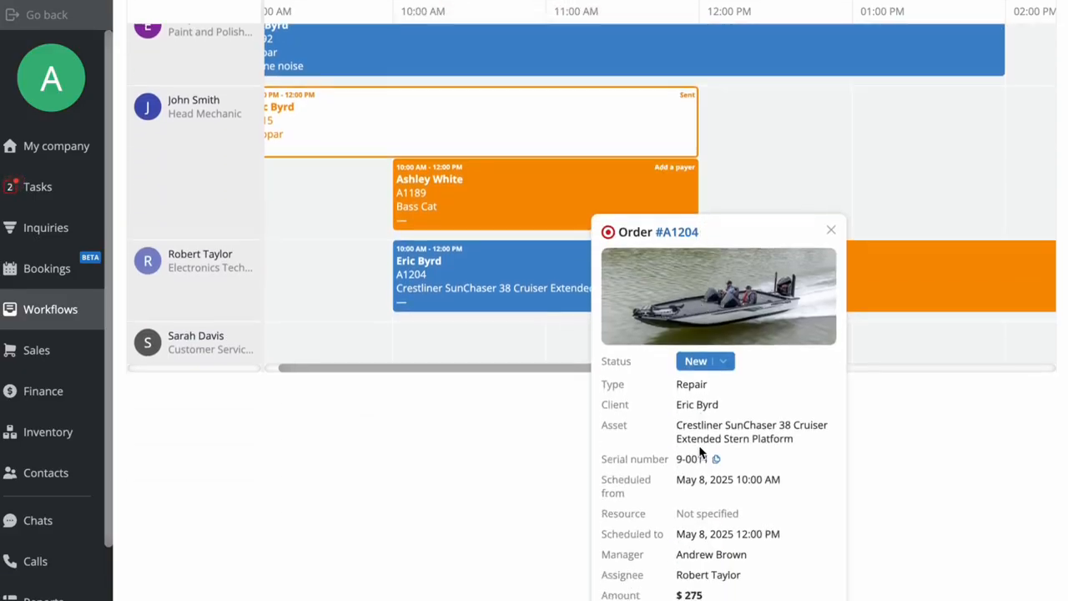
Set the newly scheduled Crestliner order's status to In progress, and choose Done as its following status.
{"action": "left_click", "coordinate": [701, 354]}
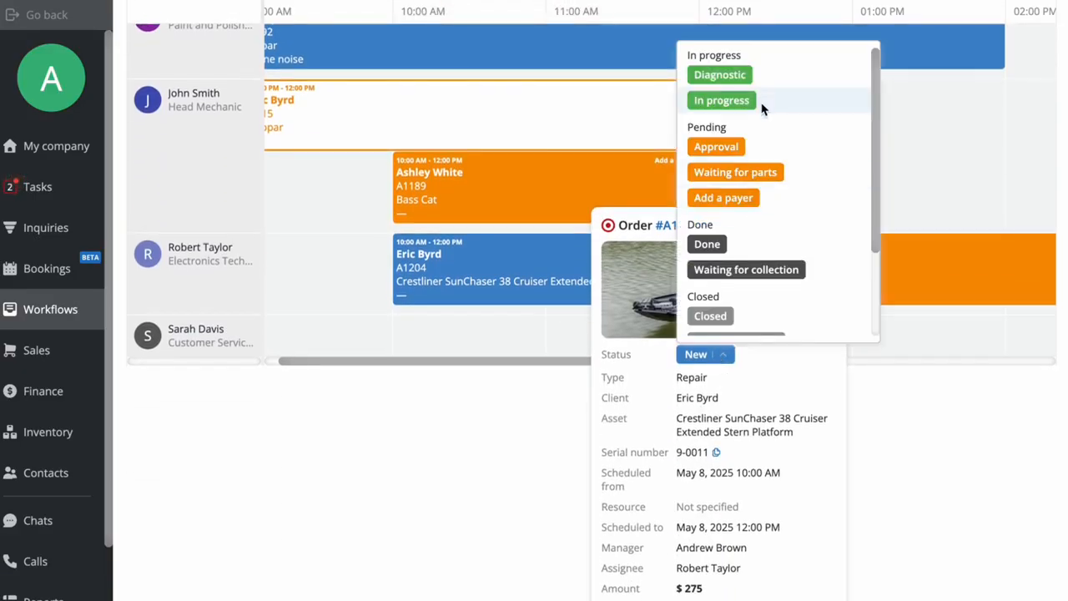
{"action": "left_click", "coordinate": [722, 100]}
{"action": "scroll", "coordinate": [526, 289], "scroll_direction": "up", "scroll_amount": 3}
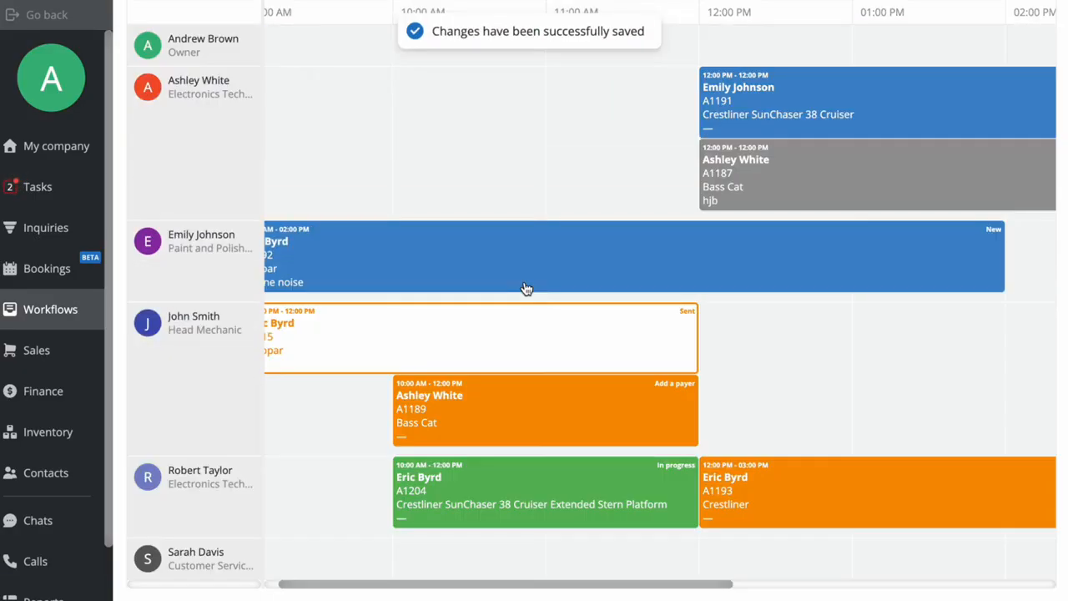
{"action": "mouse_move", "coordinate": [584, 463]}
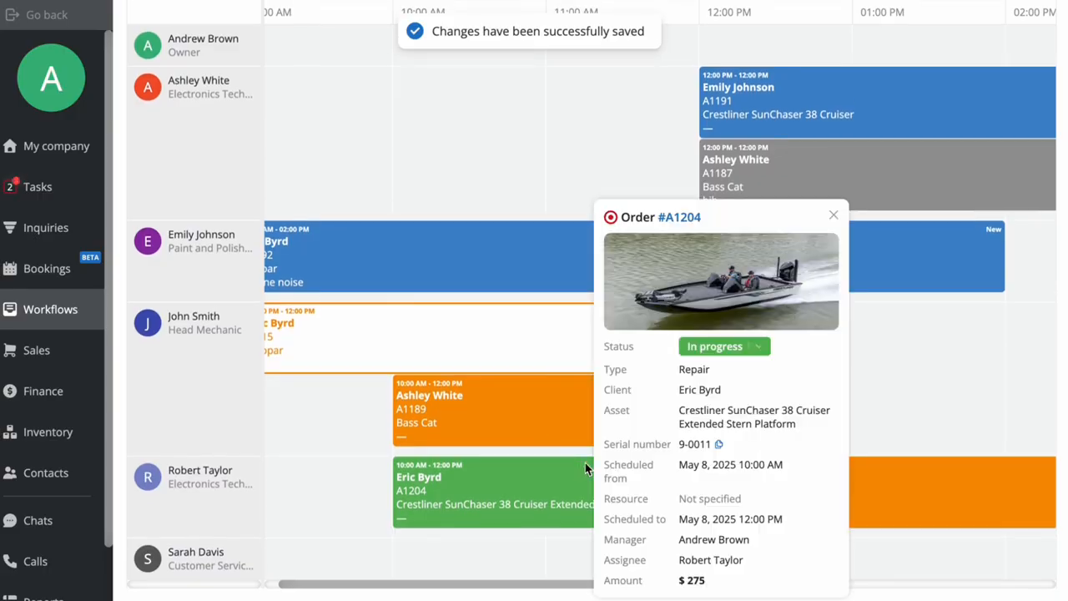
{"action": "left_click", "coordinate": [748, 352]}
{"action": "left_click", "coordinate": [761, 254]}
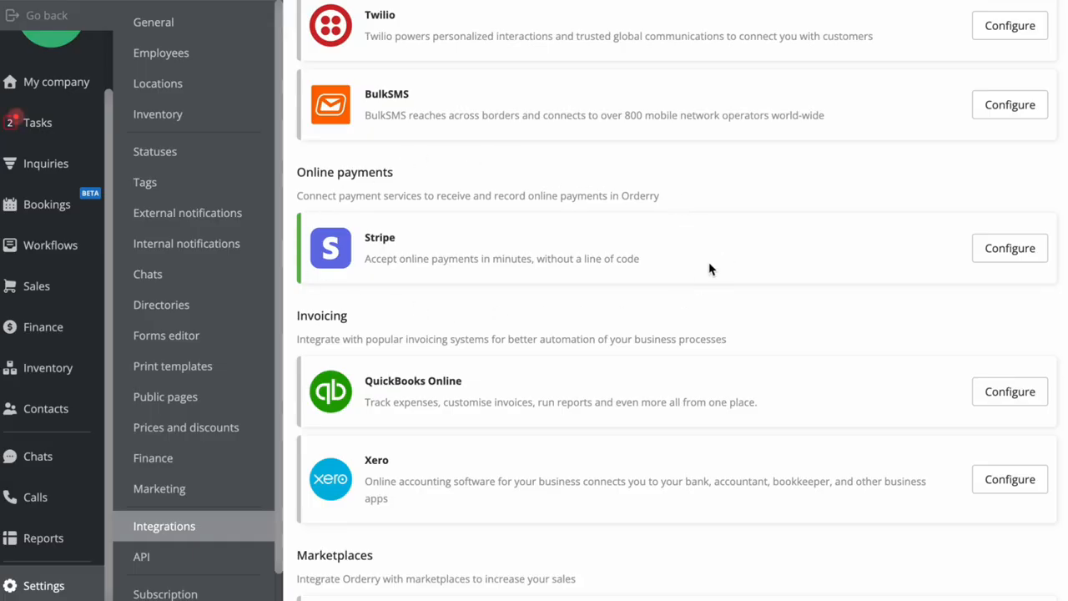
Open the configuration of the Stripe online payments integration.
{"action": "left_click", "coordinate": [1009, 248]}
{"action": "left_click", "coordinate": [538, 577]}
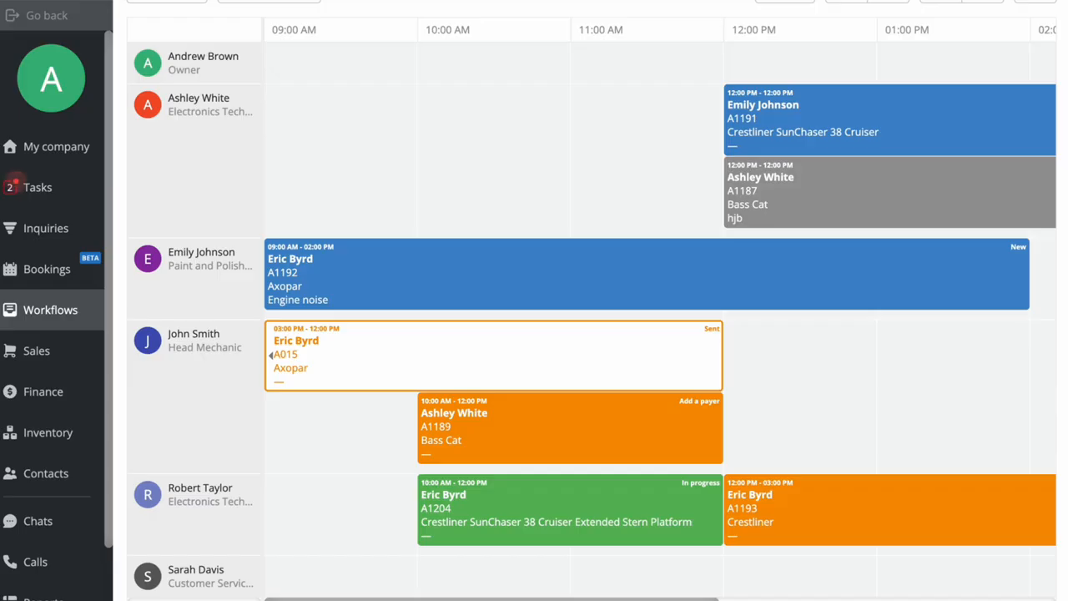
Set the in-progress Crestliner SunChaser order's status to Done from its summary card on the timeline.
{"action": "left_click", "coordinate": [598, 490]}
{"action": "left_click", "coordinate": [740, 338]}
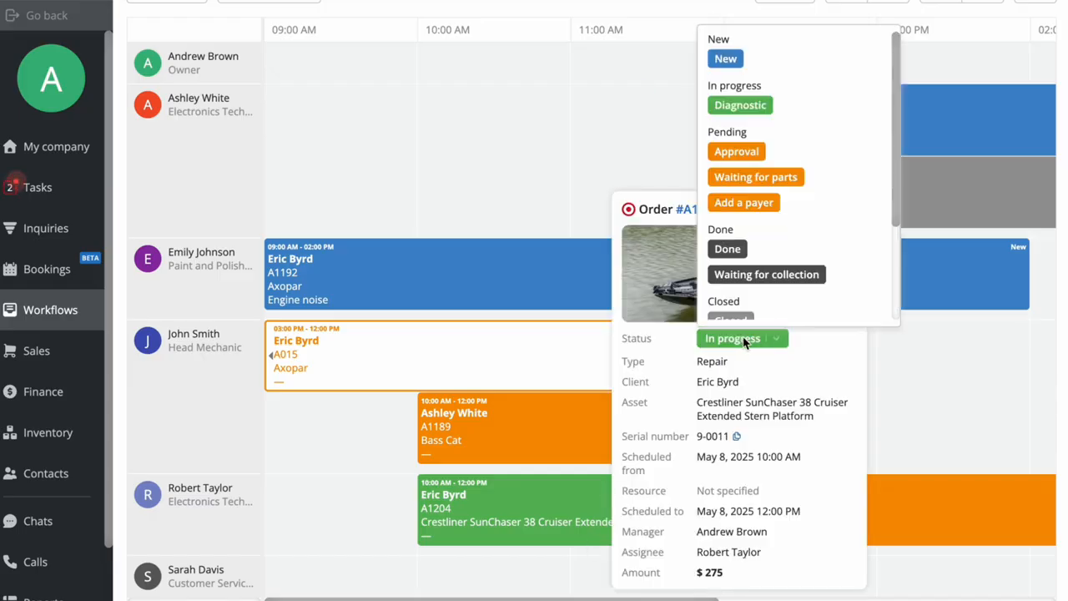
{"action": "left_click", "coordinate": [763, 256]}
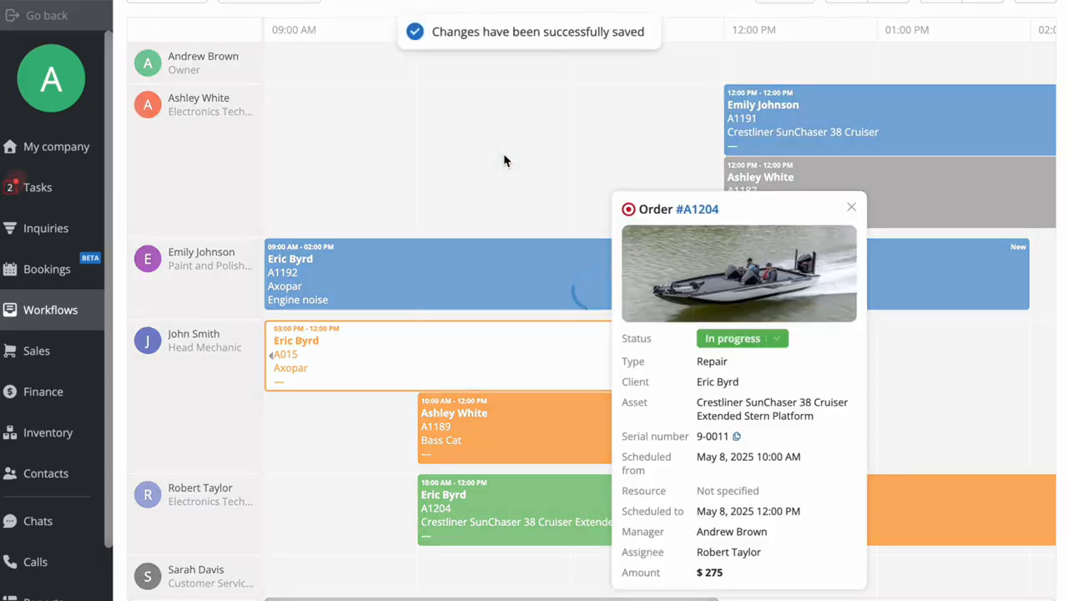
Pay the Crestliner work order online by card as the client, entering the payer's e-mail address in the checkout.
{"action": "scroll", "coordinate": [573, 182], "scroll_direction": "down", "scroll_amount": 1}
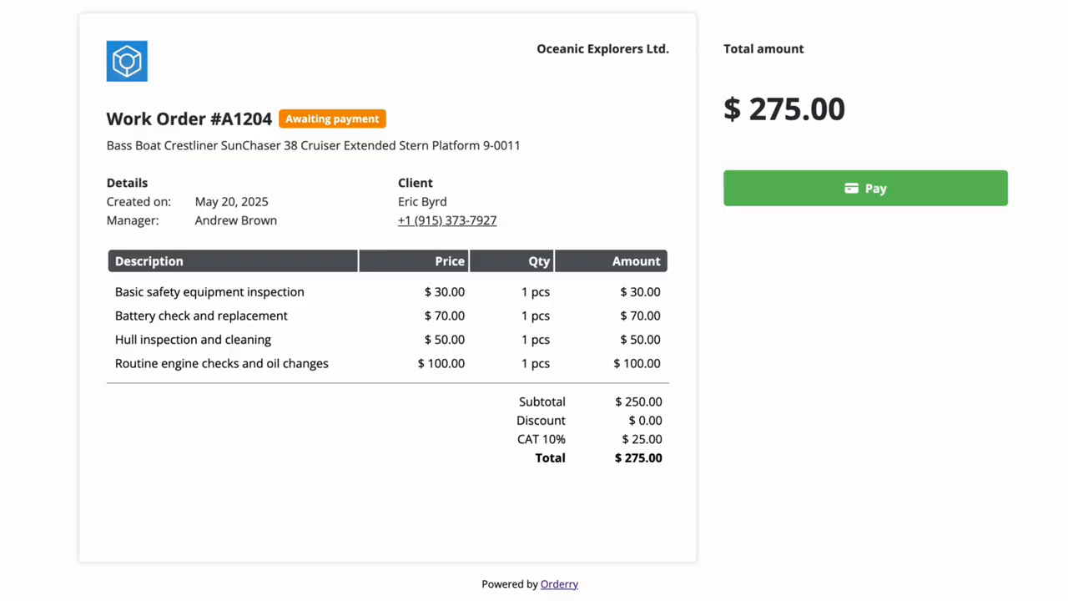
{"action": "left_click", "coordinate": [793, 203]}
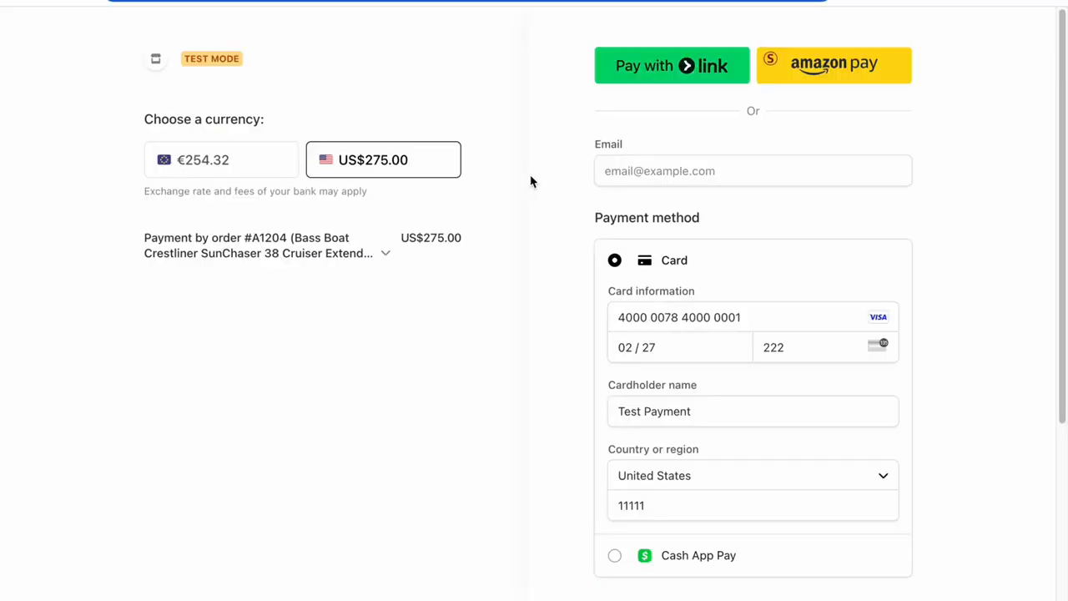
{"action": "left_click", "coordinate": [665, 177]}
{"action": "type", "text": "test@example.orderry"}
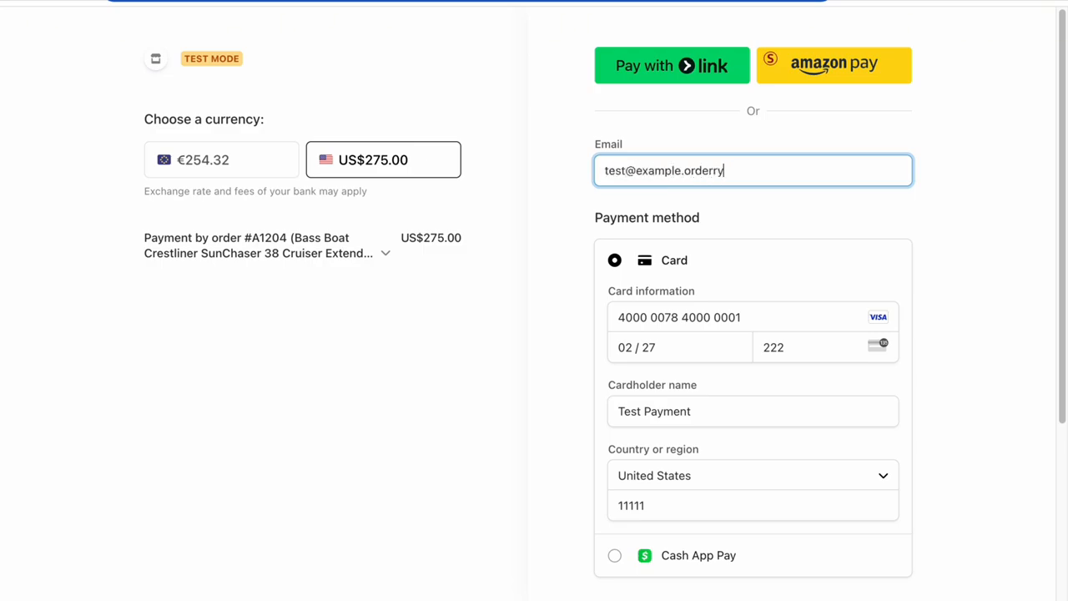
{"action": "scroll", "coordinate": [553, 267], "scroll_direction": "down", "scroll_amount": 5}
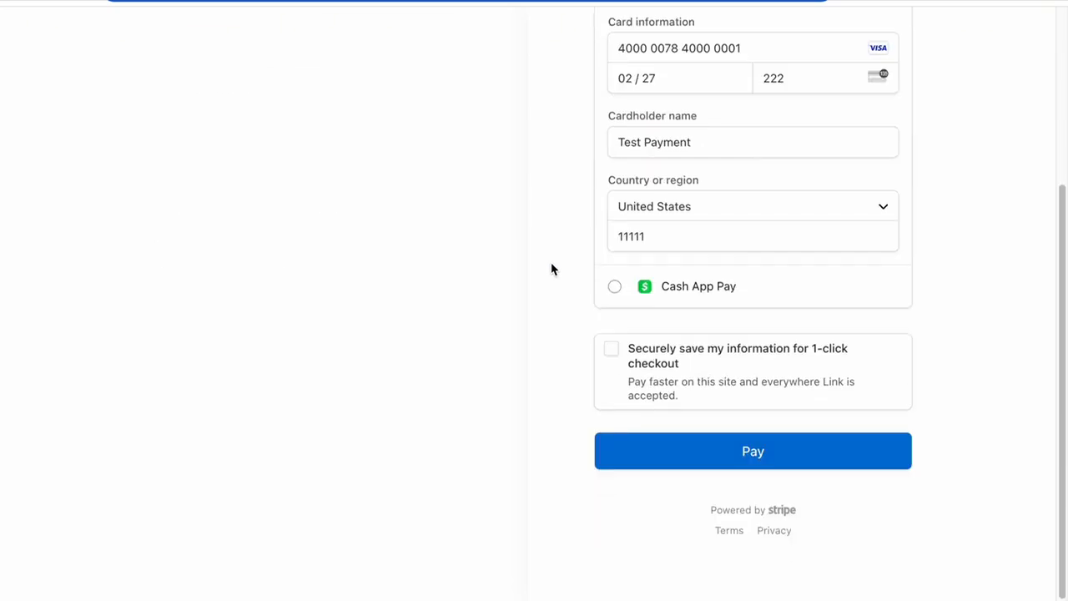
{"action": "left_click", "coordinate": [652, 463]}
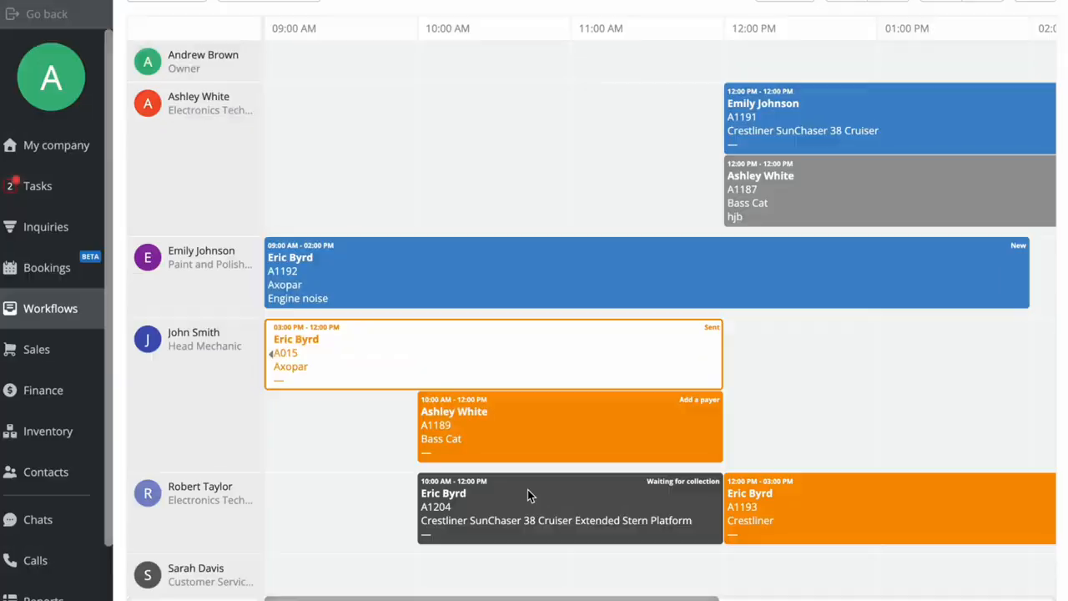
Open the paid Crestliner order from the timeline and examine its payment link status and payment record.
{"action": "left_click", "coordinate": [528, 490]}
{"action": "scroll", "coordinate": [581, 435], "scroll_direction": "down", "scroll_amount": 3}
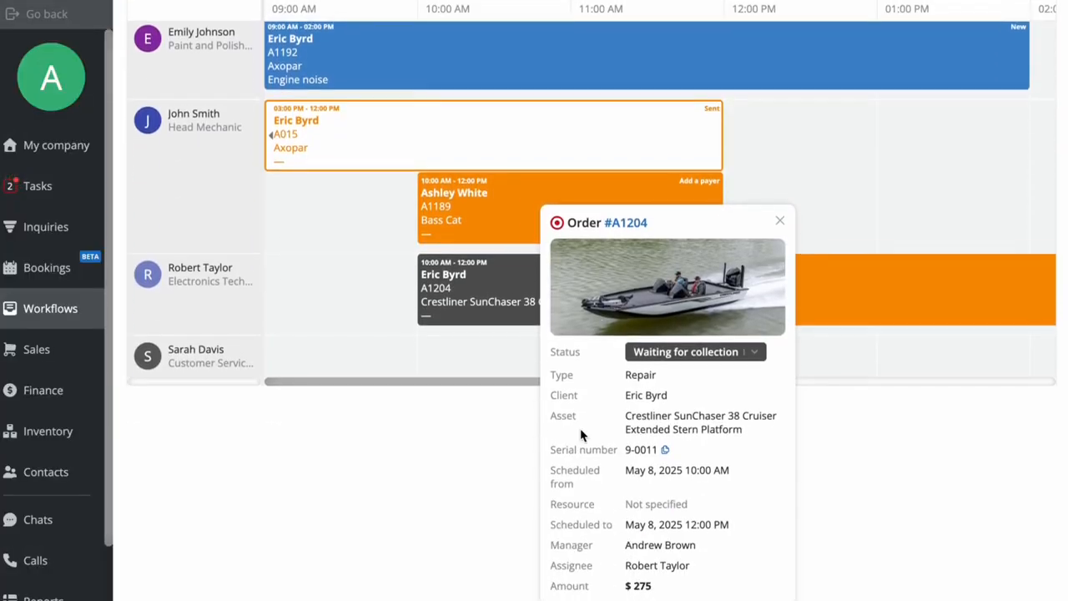
{"action": "left_click", "coordinate": [625, 222]}
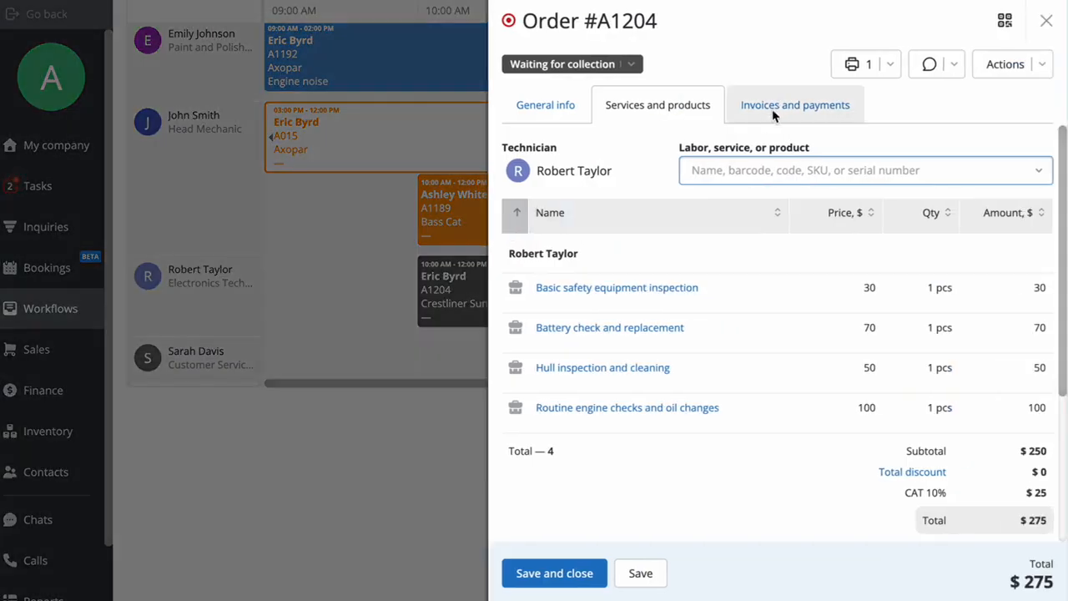
{"action": "left_click", "coordinate": [772, 115]}
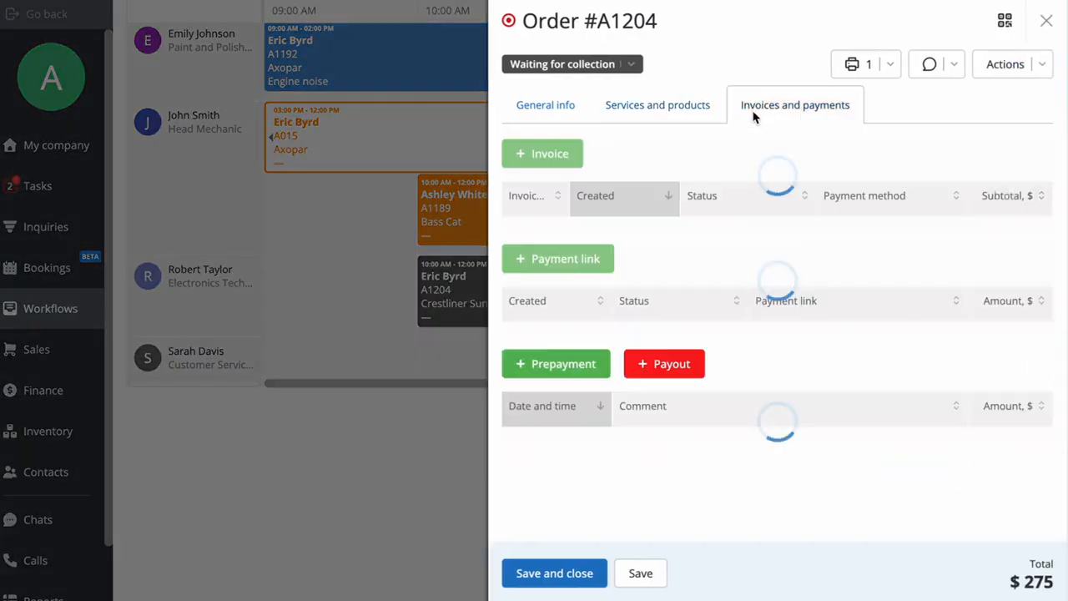
{"action": "scroll", "coordinate": [672, 306], "scroll_direction": "down", "scroll_amount": 3}
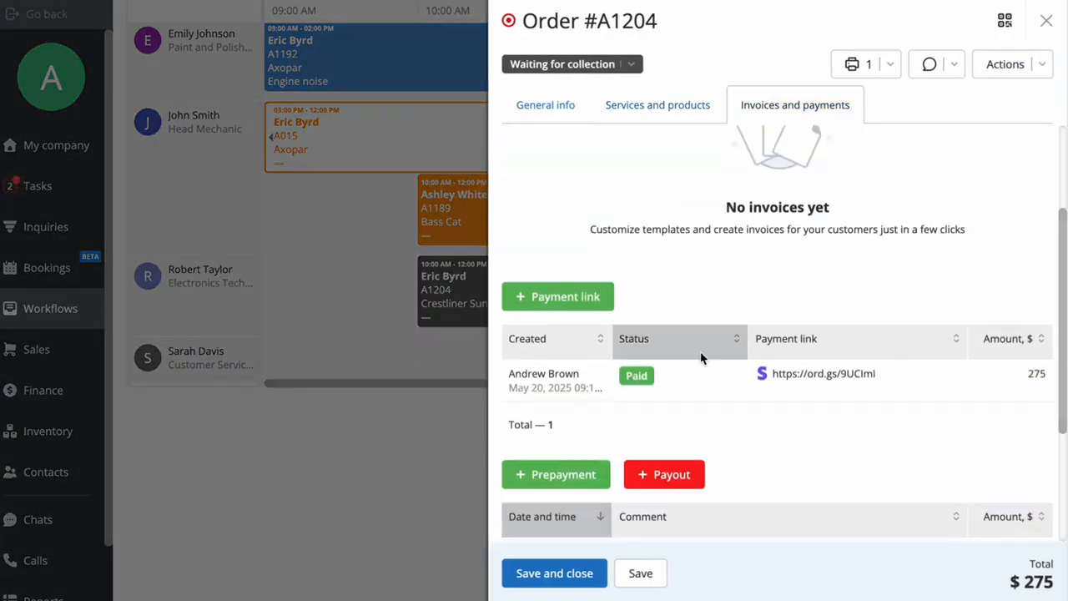
{"action": "scroll", "coordinate": [815, 391], "scroll_direction": "down", "scroll_amount": 1}
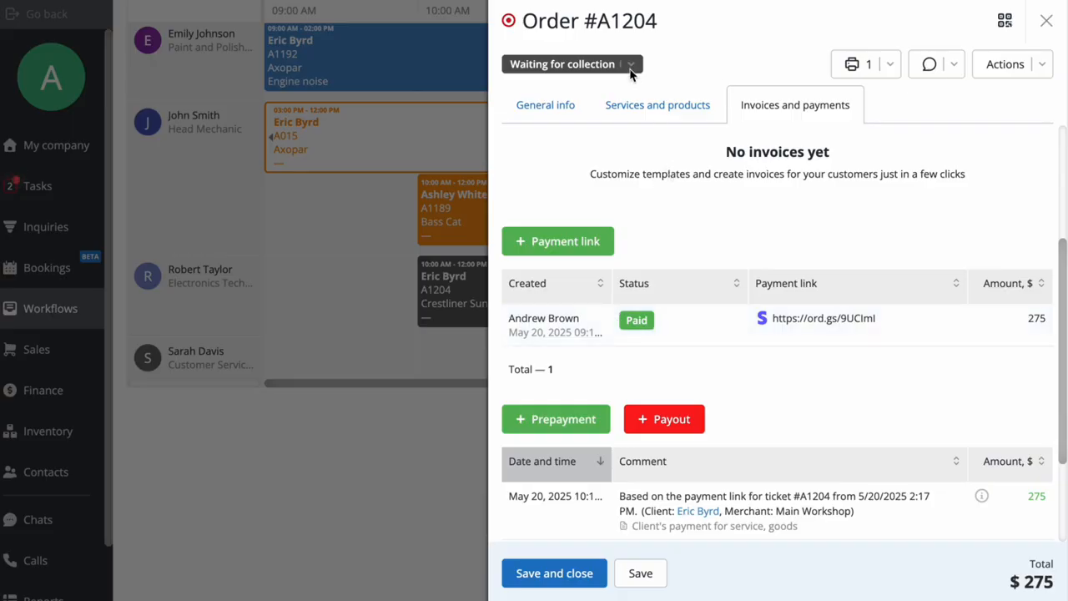
Set the paid Crestliner order's status to Closed and return to the timeline.
{"action": "left_click", "coordinate": [630, 67]}
{"action": "scroll", "coordinate": [622, 204], "scroll_direction": "down", "scroll_amount": 1}
{"action": "left_click", "coordinate": [621, 327]}
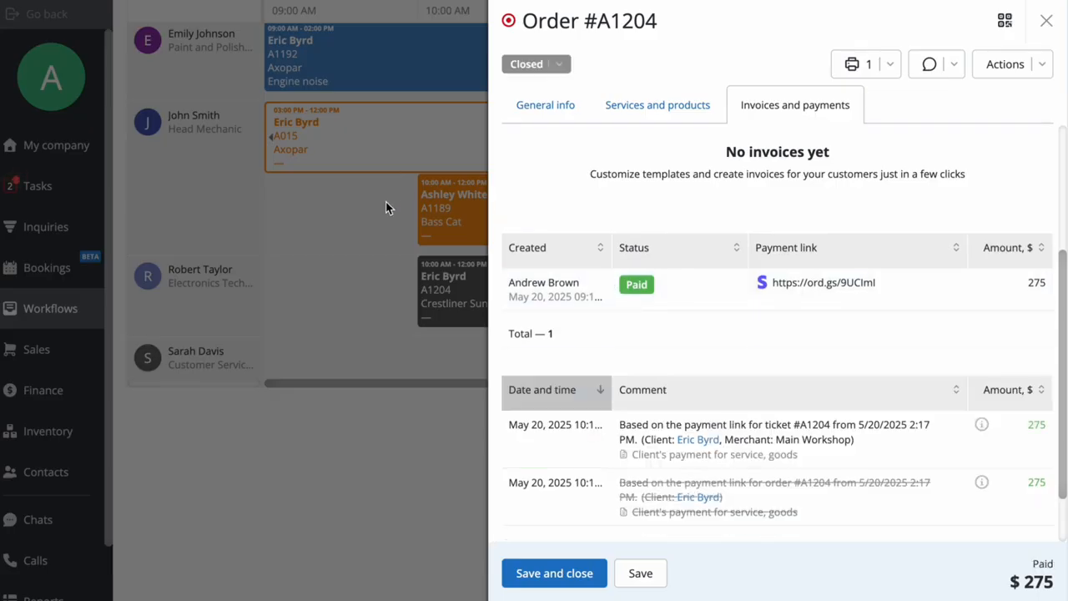
{"action": "left_click", "coordinate": [322, 424]}
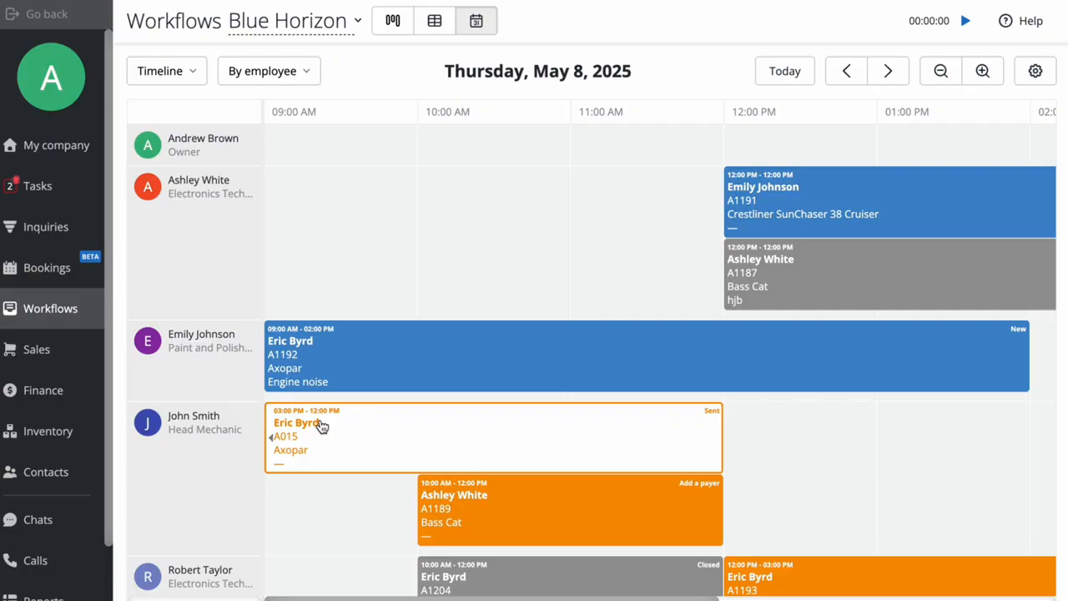
{"action": "scroll", "coordinate": [322, 426], "scroll_direction": "down", "scroll_amount": 1}
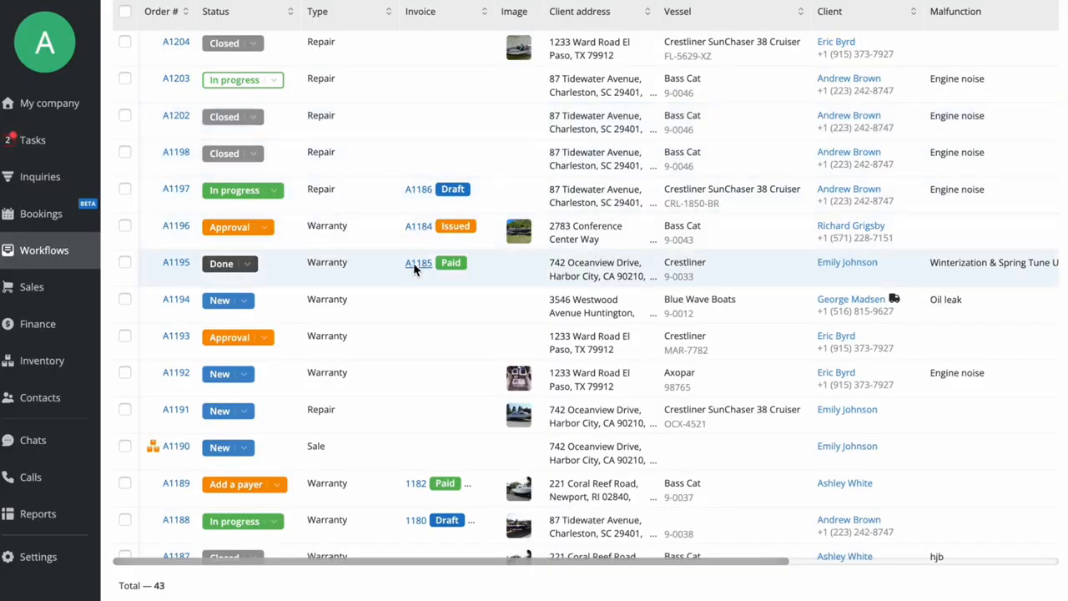
Create an invoice for the Blue Wave Boats warranty order with the oil leak, and close the order.
{"action": "left_click", "coordinate": [176, 301]}
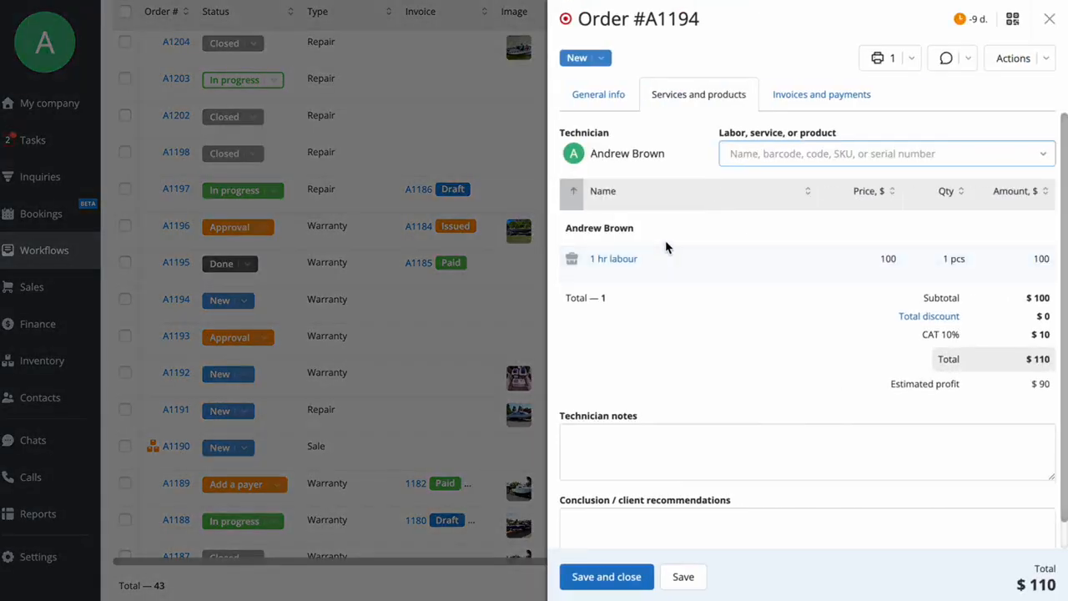
{"action": "left_click", "coordinate": [841, 94]}
{"action": "left_click", "coordinate": [592, 146]}
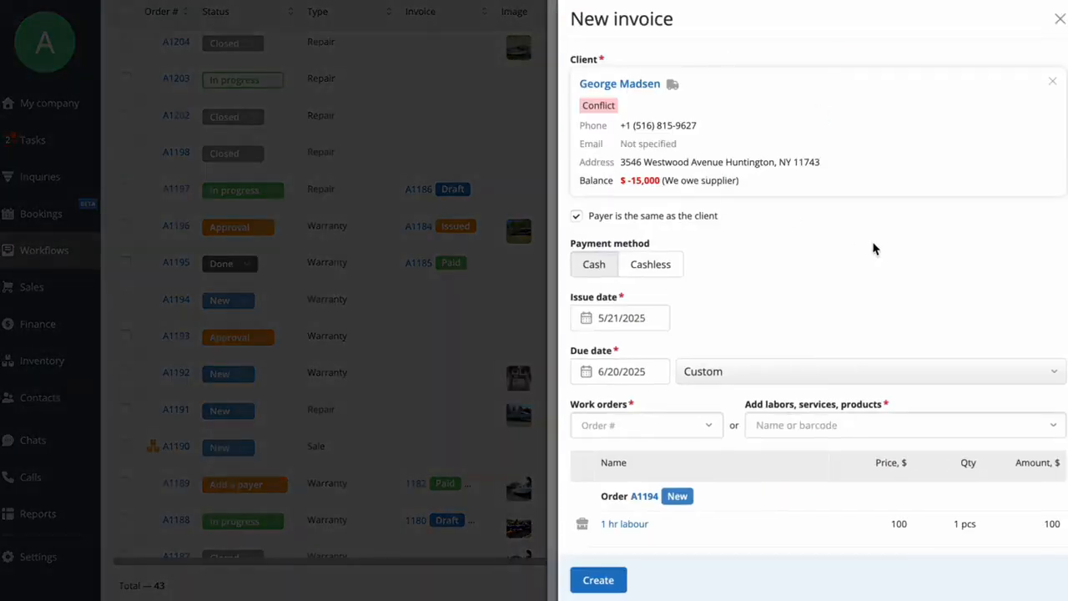
{"action": "scroll", "coordinate": [873, 249], "scroll_direction": "down", "scroll_amount": 3}
{"action": "scroll", "coordinate": [874, 248], "scroll_direction": "up", "scroll_amount": 3}
{"action": "left_click", "coordinate": [592, 579]}
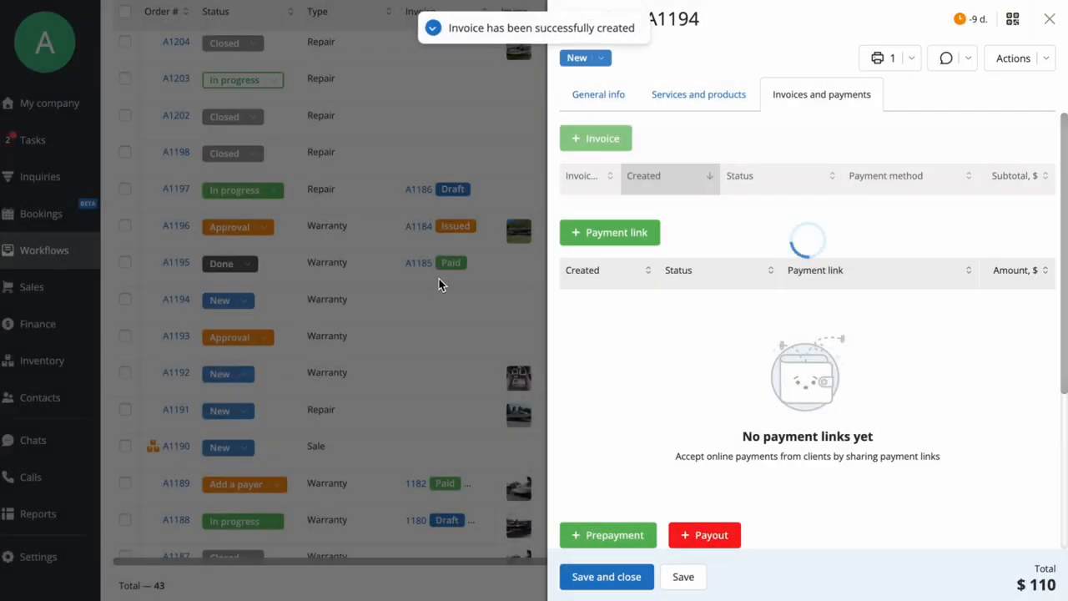
{"action": "left_click", "coordinate": [429, 279]}
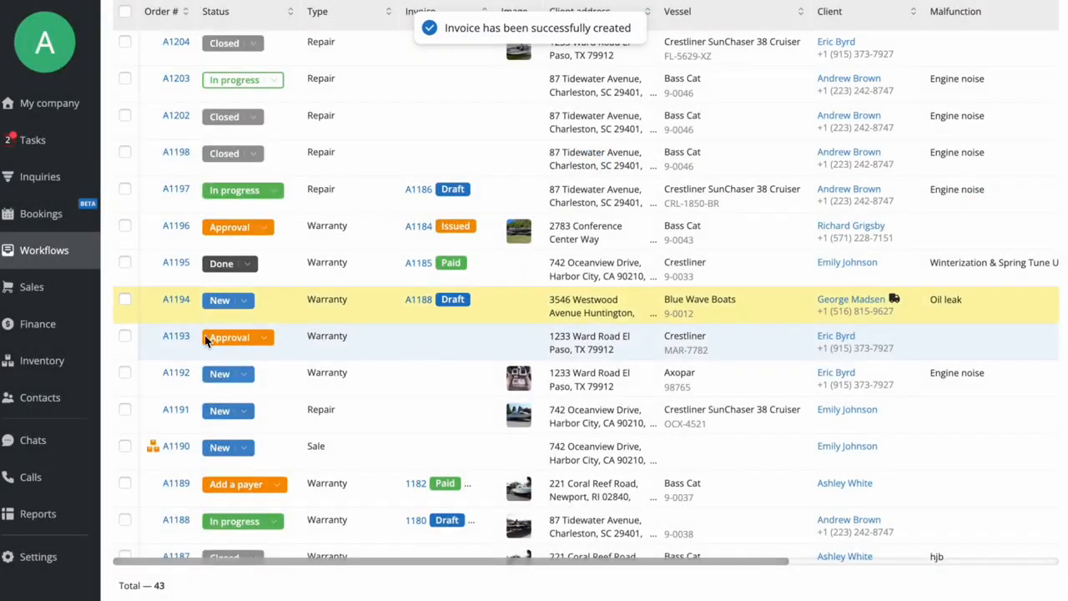
Try to create an invoice in bulk for the three orders directly beneath the Blue Wave Boats order, and clear their selection.
{"action": "left_click", "coordinate": [126, 337]}
{"action": "left_click", "coordinate": [124, 373]}
{"action": "left_click", "coordinate": [124, 409]}
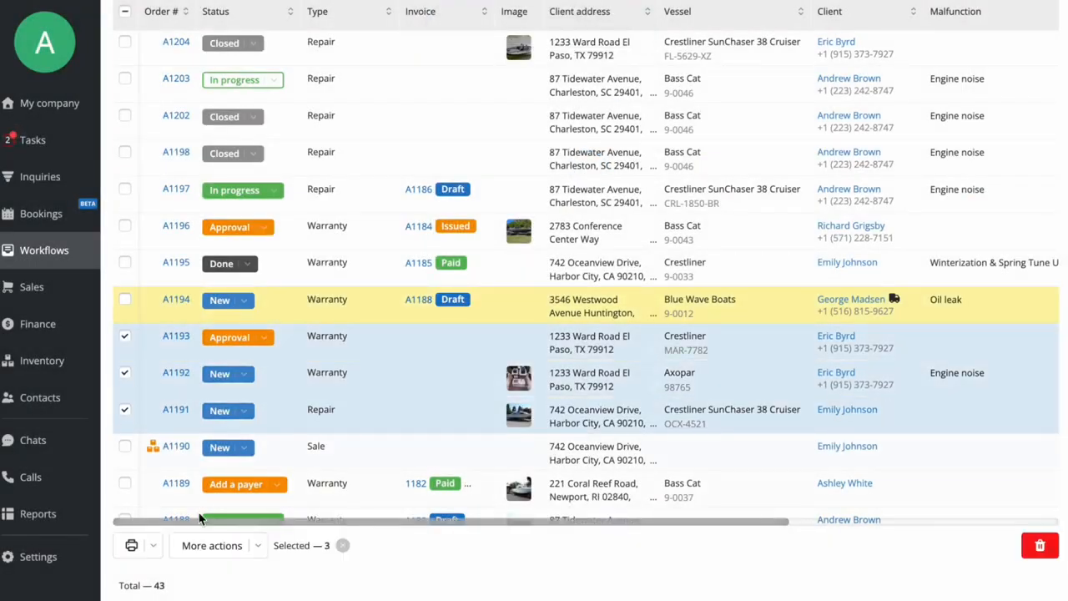
{"action": "left_click", "coordinate": [213, 547]}
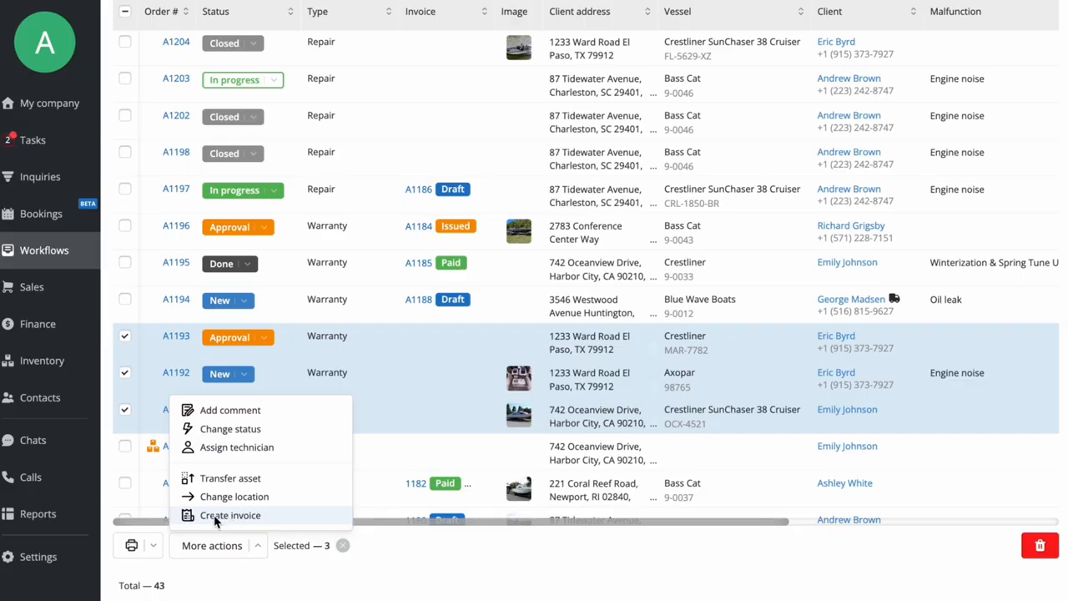
{"action": "left_click", "coordinate": [283, 517]}
{"action": "left_click", "coordinate": [275, 482]}
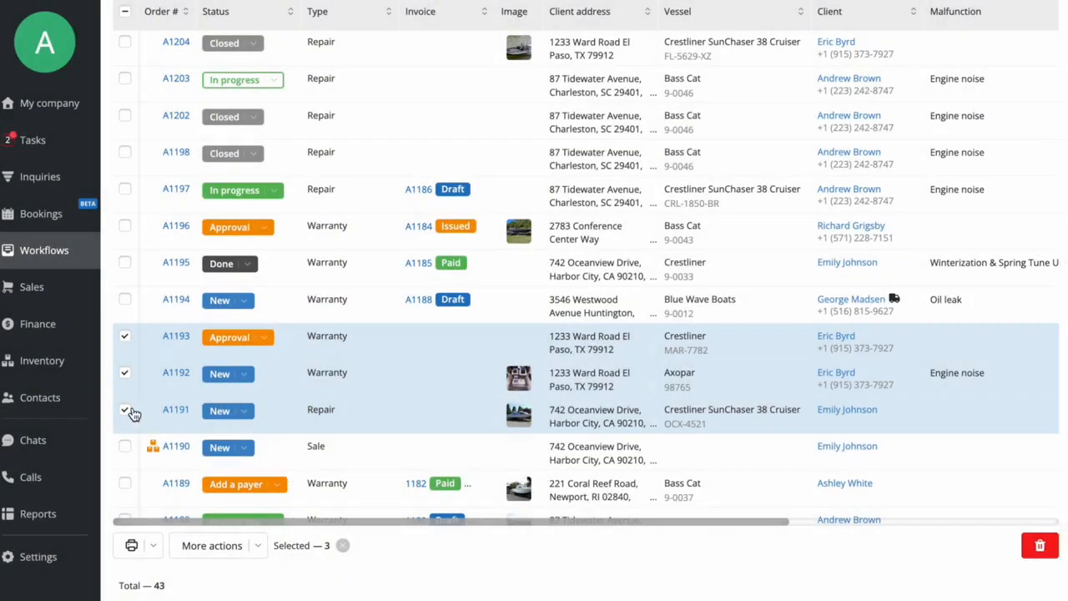
{"action": "left_click", "coordinate": [126, 411]}
{"action": "left_click", "coordinate": [124, 373]}
{"action": "left_click", "coordinate": [125, 337]}
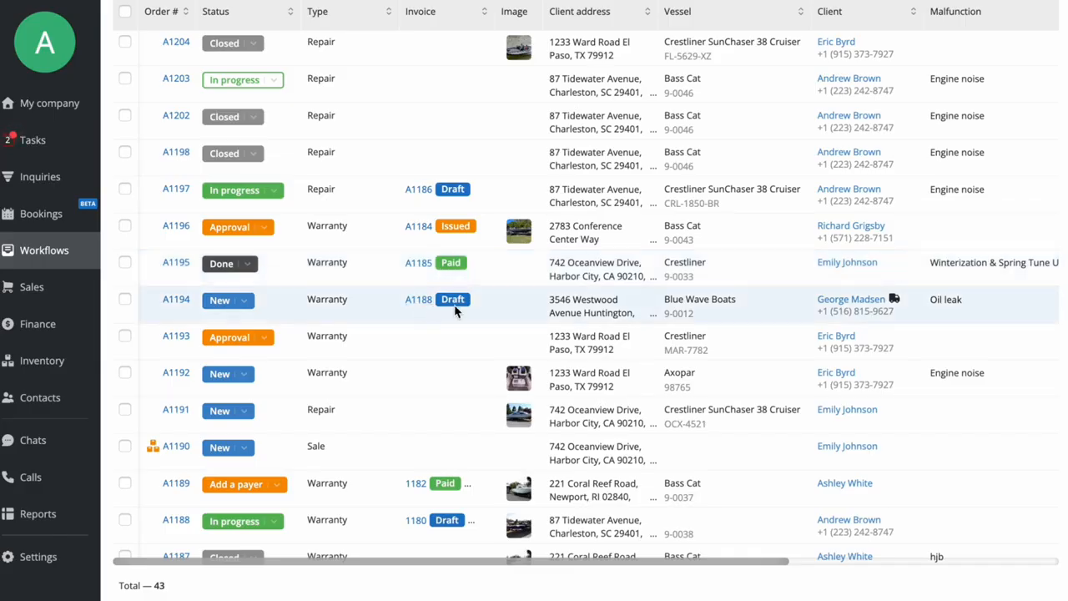
Mark the issued invoice of the Bass Cat order in Approval as Paid, recording the cash income to Cashbox, and close it.
{"action": "left_click", "coordinate": [418, 229]}
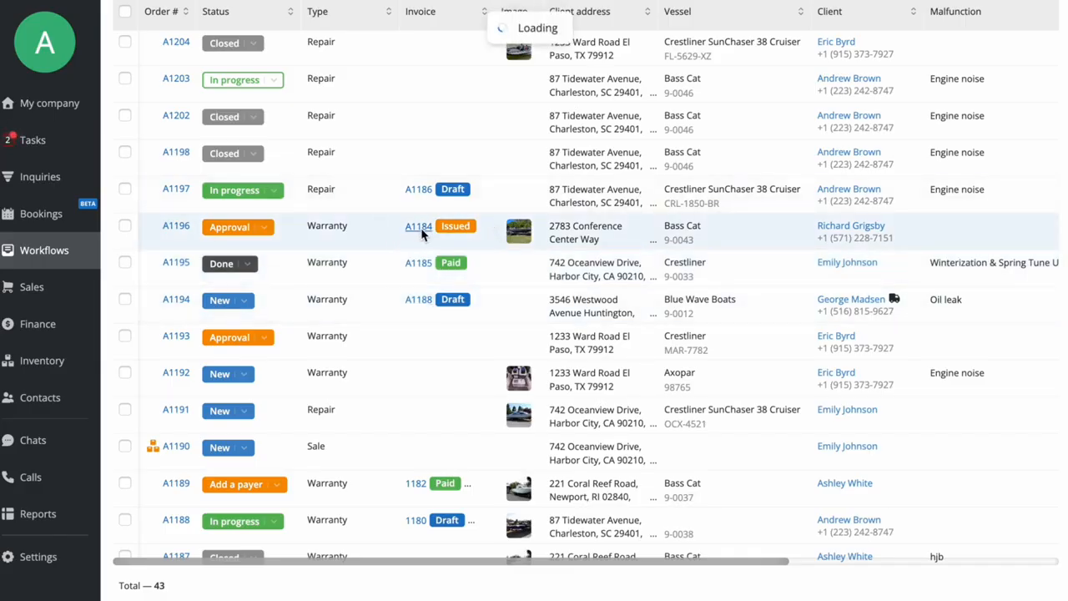
{"action": "left_click", "coordinate": [367, 70]}
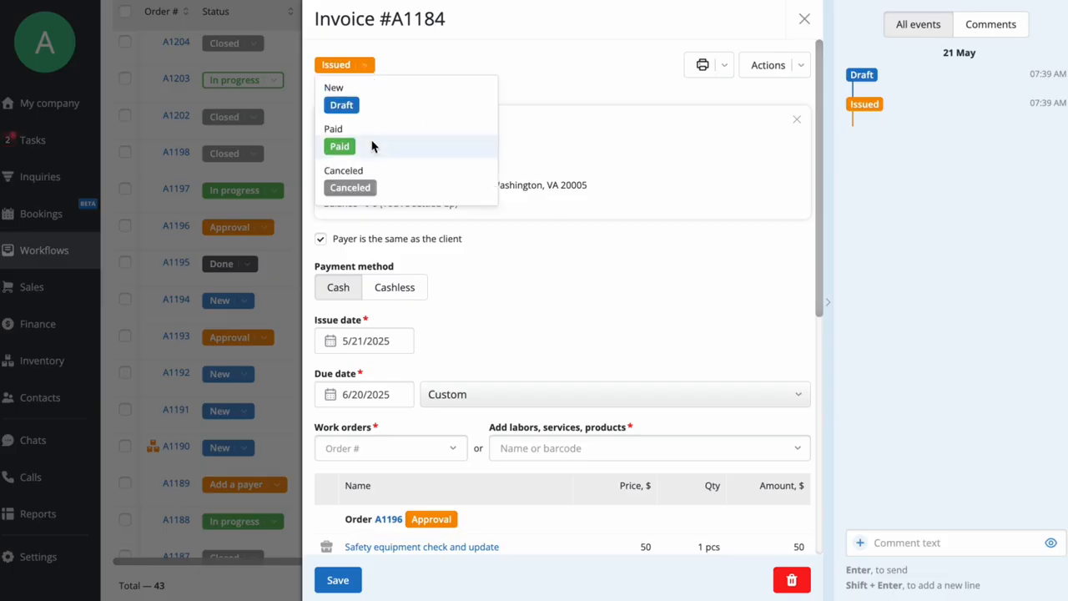
{"action": "left_click", "coordinate": [372, 145]}
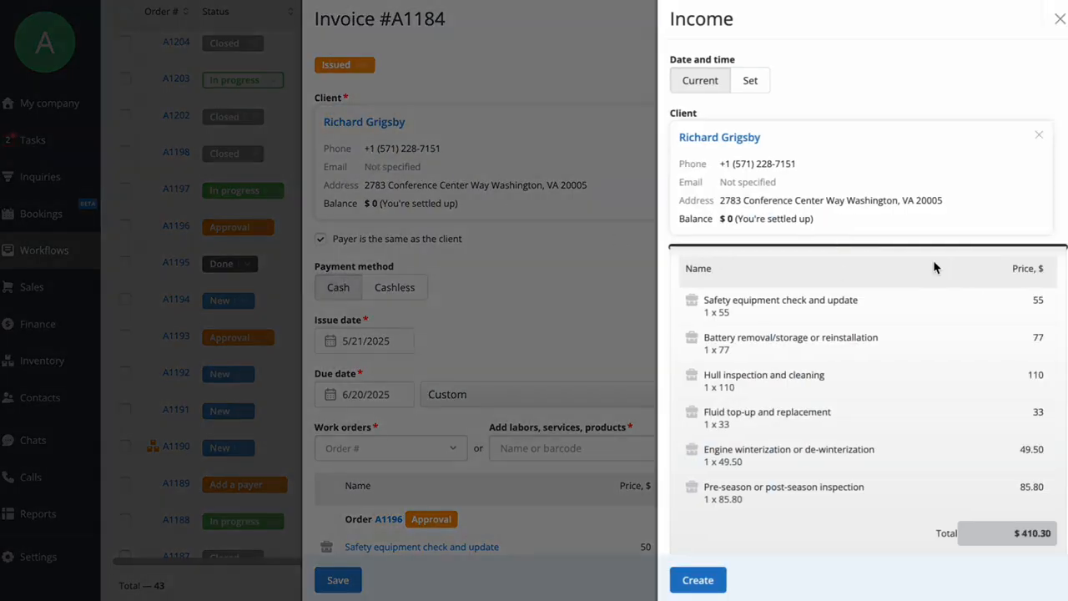
{"action": "scroll", "coordinate": [933, 267], "scroll_direction": "down", "scroll_amount": 4}
{"action": "left_click", "coordinate": [933, 306]}
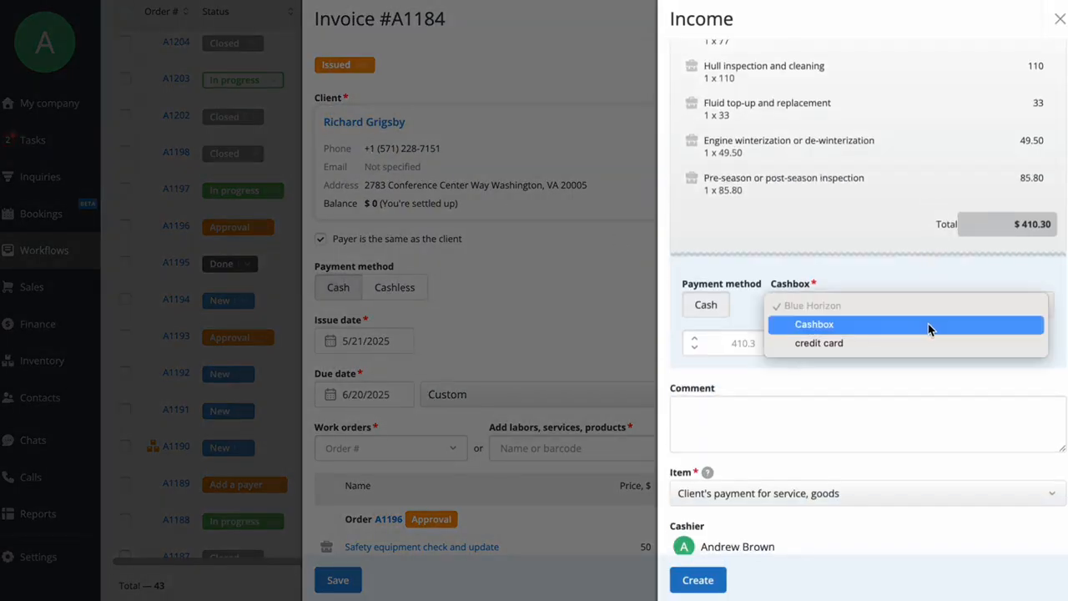
{"action": "left_click", "coordinate": [930, 326]}
{"action": "scroll", "coordinate": [670, 503], "scroll_direction": "down", "scroll_amount": 1}
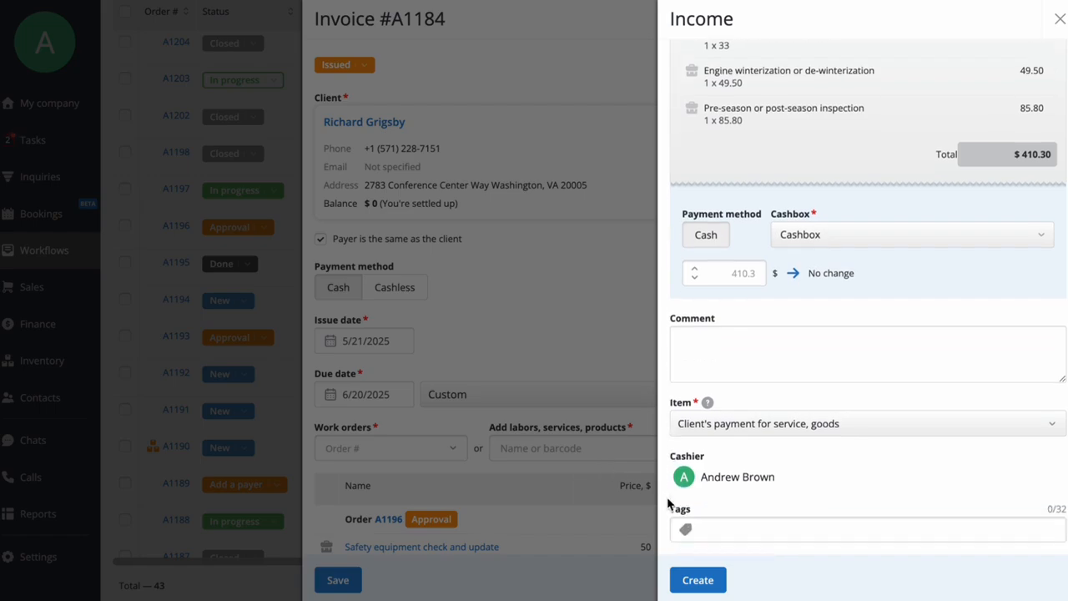
{"action": "left_click", "coordinate": [677, 579]}
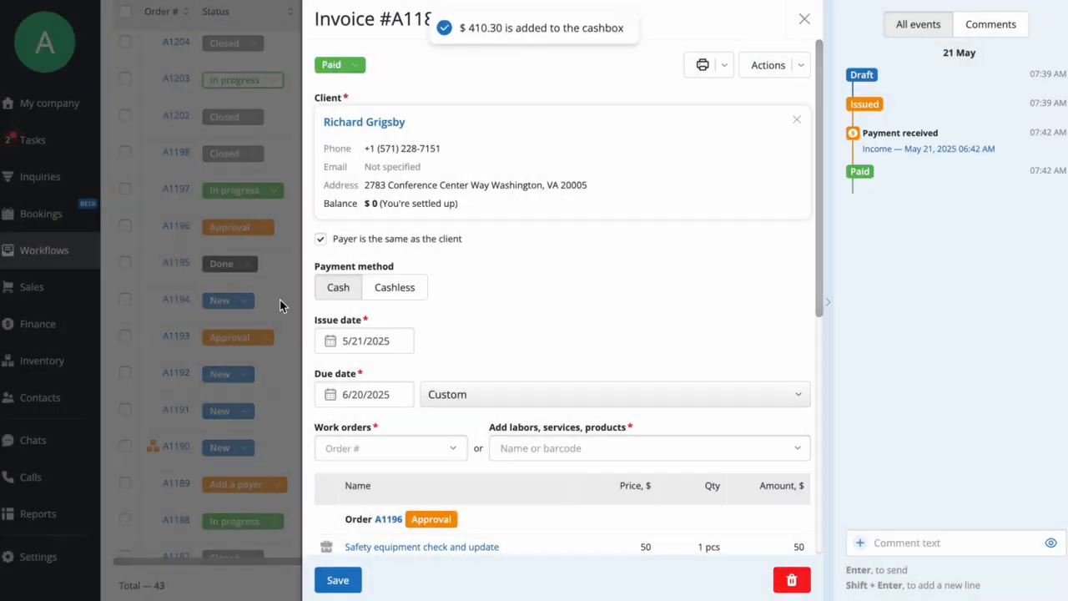
{"action": "left_click", "coordinate": [280, 306]}
Change the status of the Bass Cat warranty order with the paid invoice from Approval to Closed.
{"action": "left_click", "coordinate": [265, 230]}
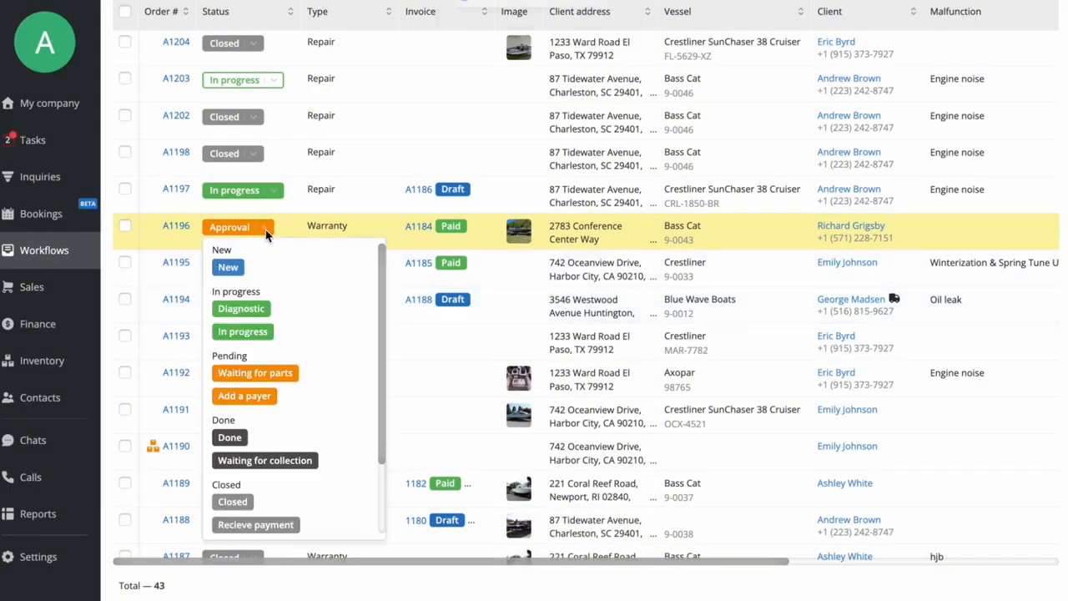
{"action": "left_click", "coordinate": [283, 503]}
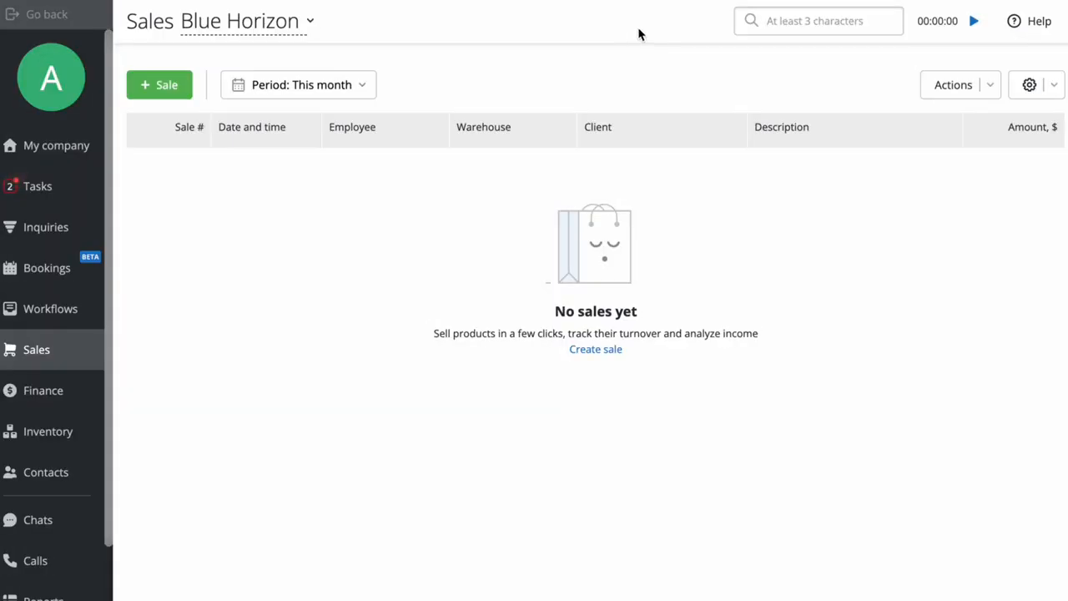
Start a new sale for the Blue Horizon location, leaving the client unspecified.
{"action": "left_click", "coordinate": [157, 93]}
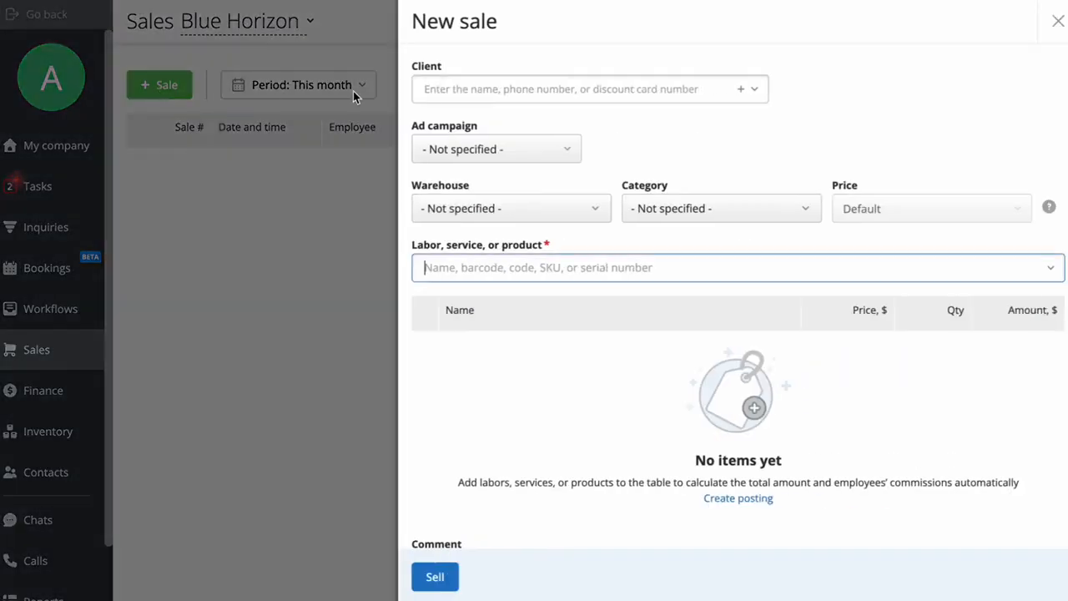
{"action": "left_click", "coordinate": [515, 90]}
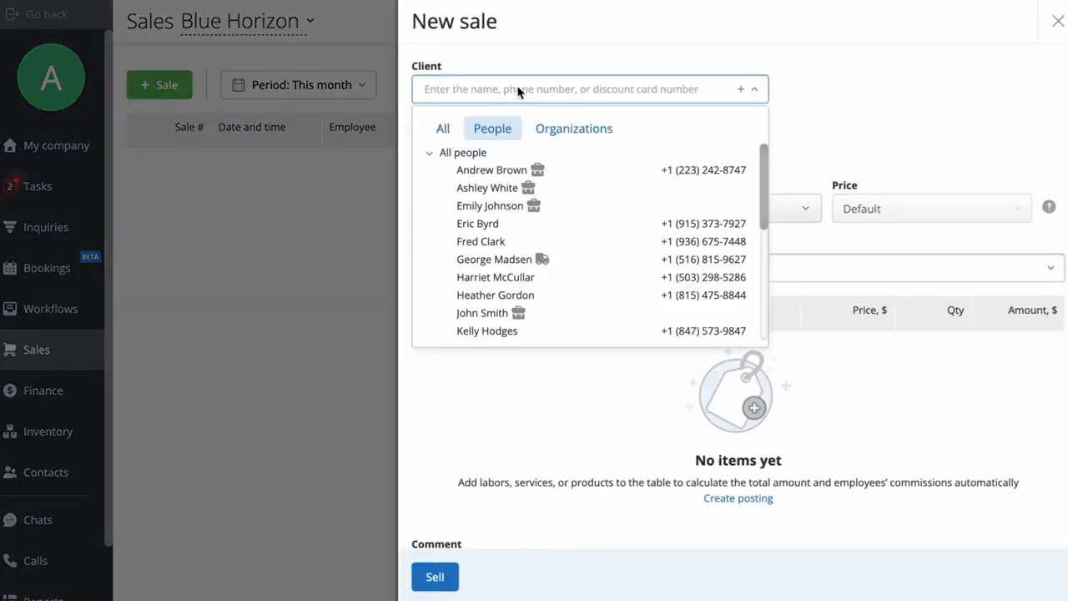
{"action": "left_click", "coordinate": [832, 73]}
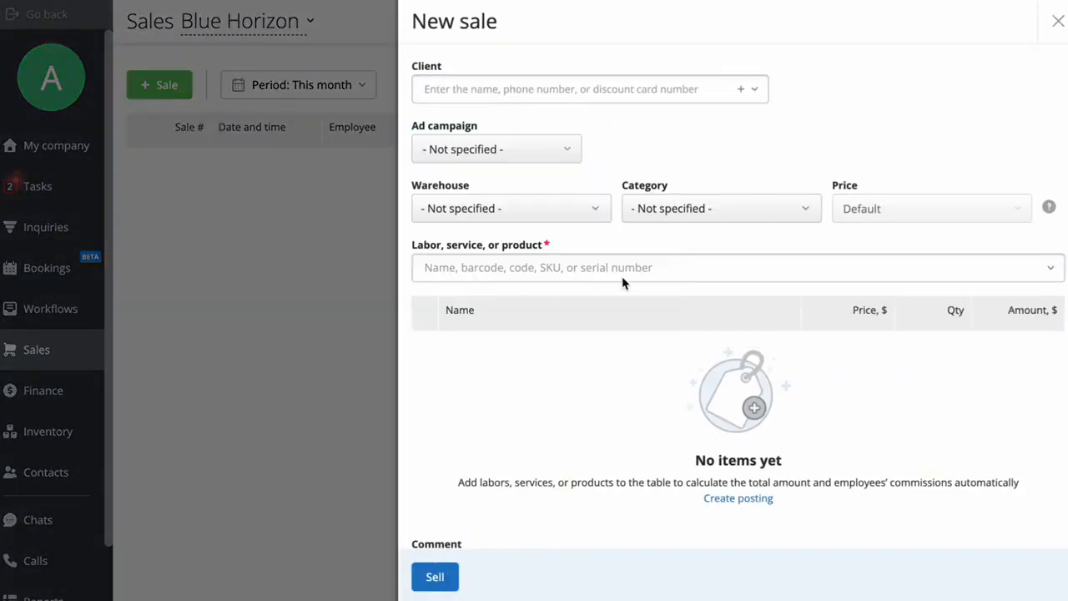
Search the sale's products by the partial SKU a29, and clear the search.
{"action": "left_click", "coordinate": [650, 270]}
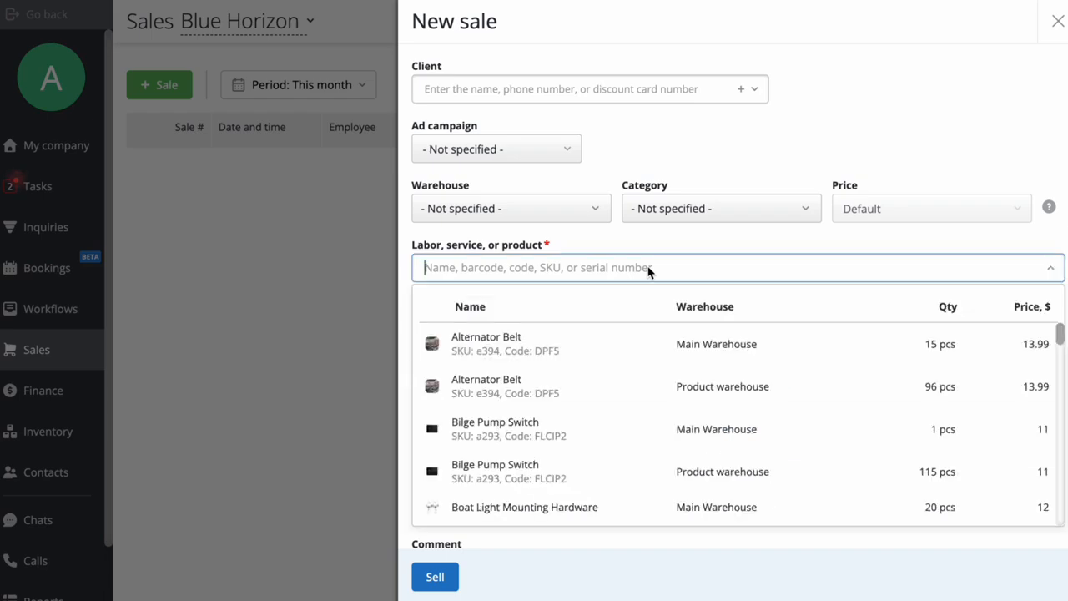
{"action": "type", "text": "a29"}
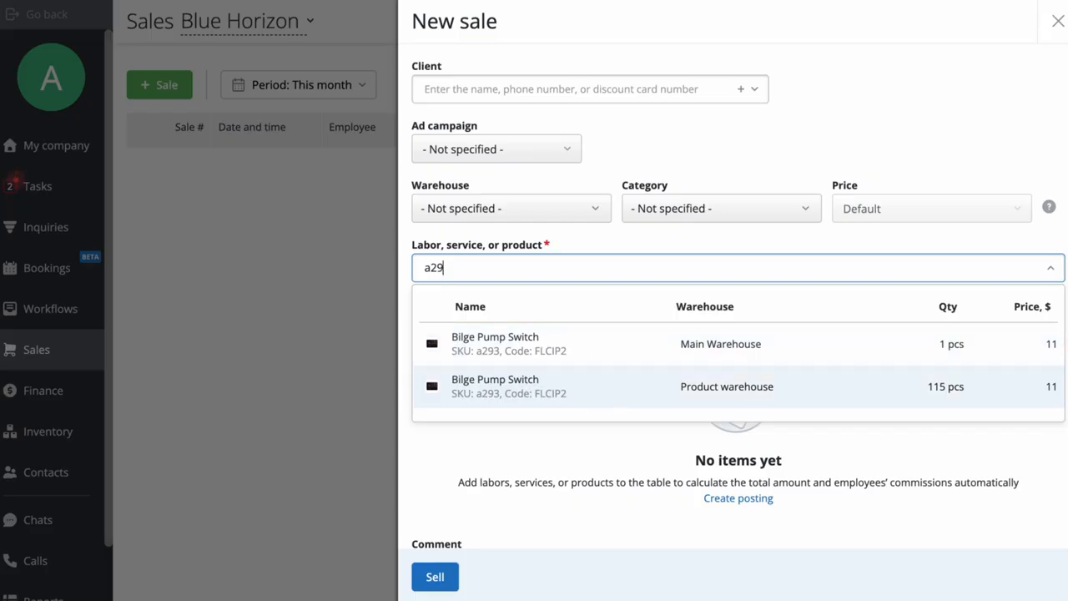
{"action": "key", "text": "BackSpace"}
{"action": "key", "text": "BackSpace"}
{"action": "key", "text": "BackSpace"}
Search the products for pump and add 2 pcs of Bilge Pump Switch from Product warehouse to the sale.
{"action": "type", "text": "pump"}
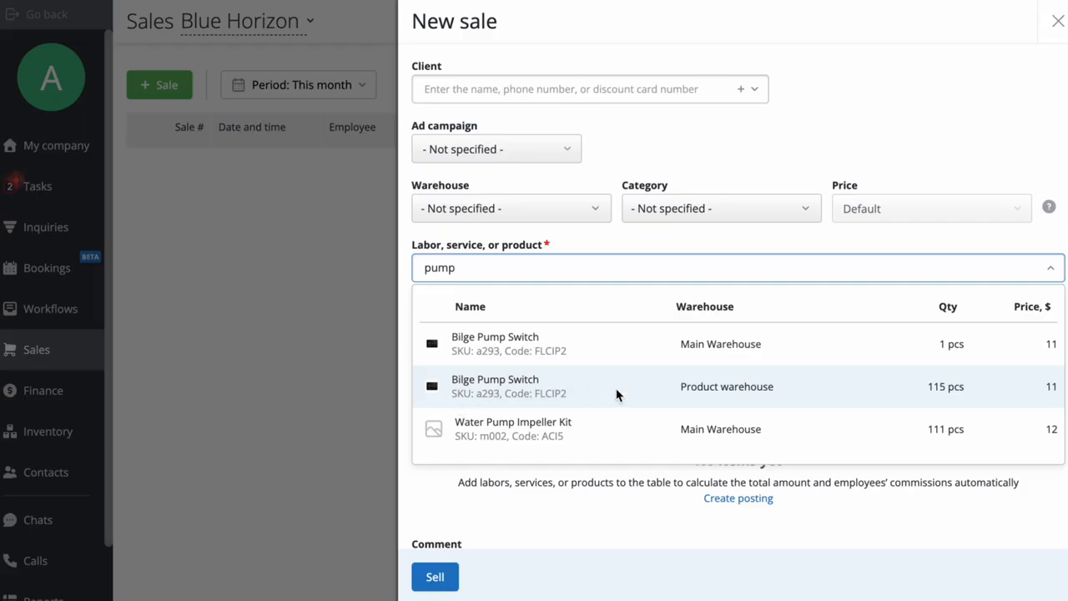
{"action": "left_click", "coordinate": [618, 394]}
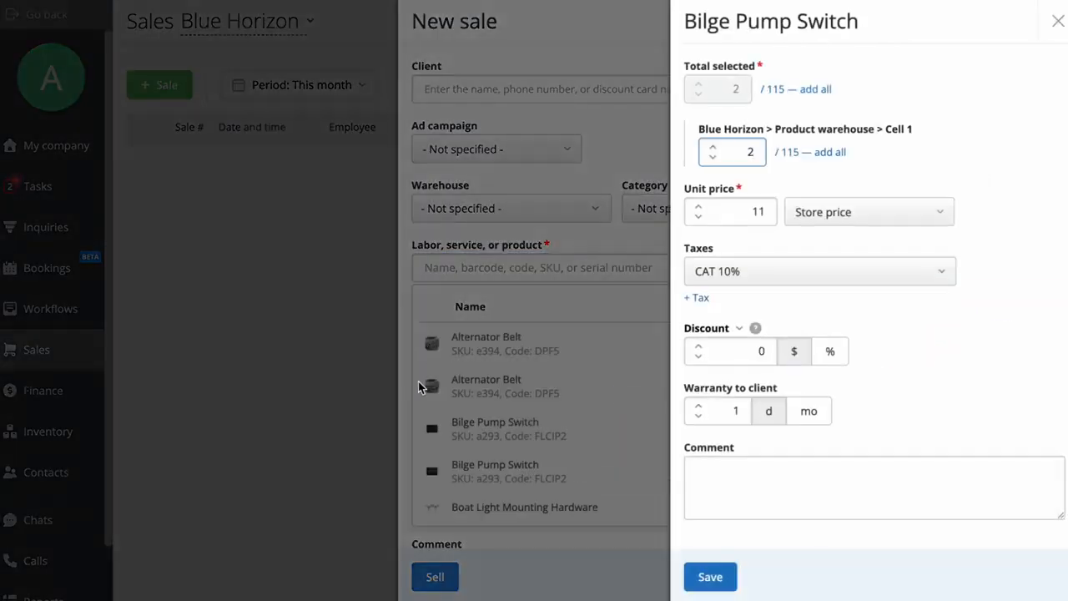
{"action": "left_click", "coordinate": [707, 575]}
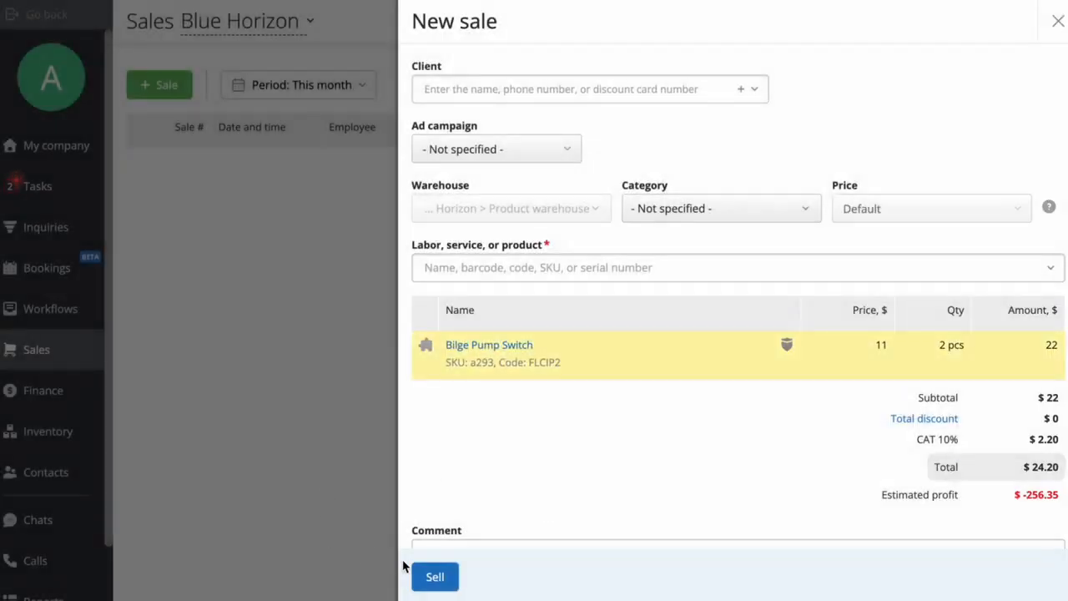
Complete the Bilge Pump Switch sale, recording its payment as cashless income to the Bank cashbox.
{"action": "left_click", "coordinate": [428, 576]}
{"action": "left_click", "coordinate": [740, 323]}
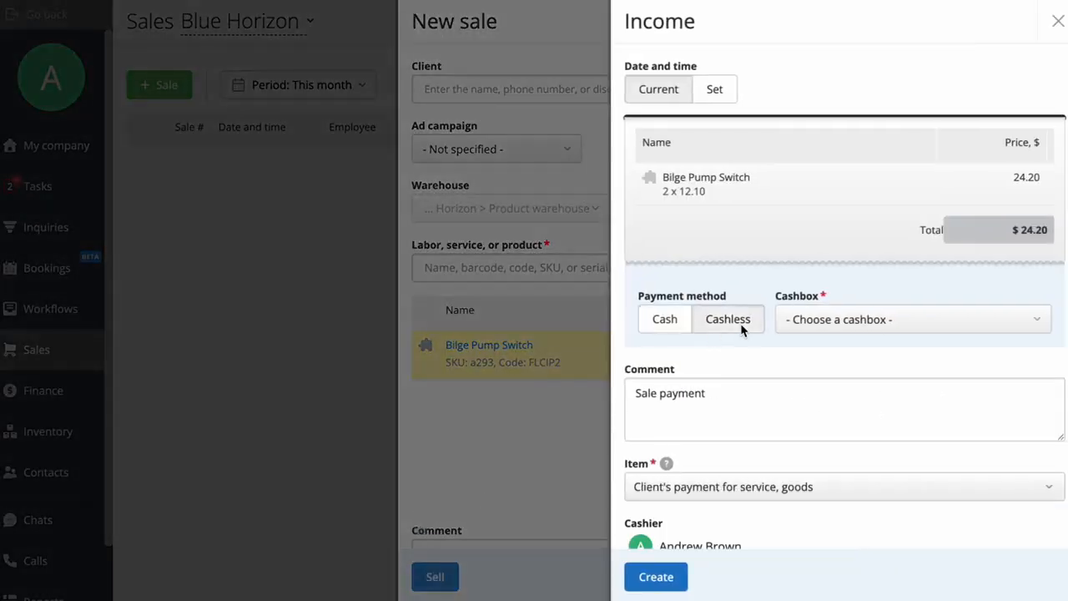
{"action": "left_click", "coordinate": [847, 324]}
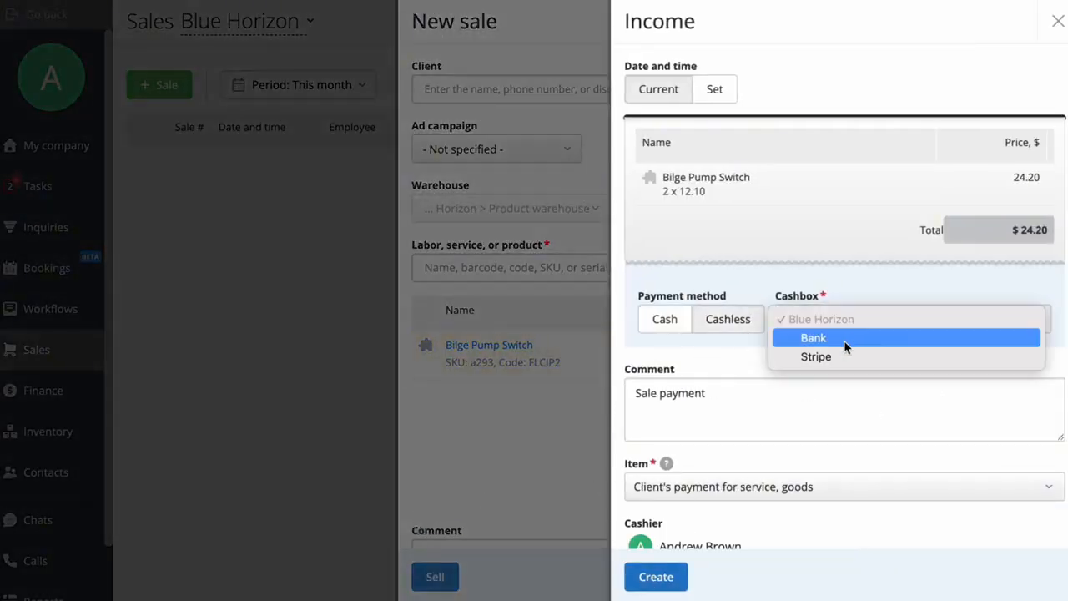
{"action": "left_click", "coordinate": [844, 340]}
{"action": "left_click", "coordinate": [656, 580]}
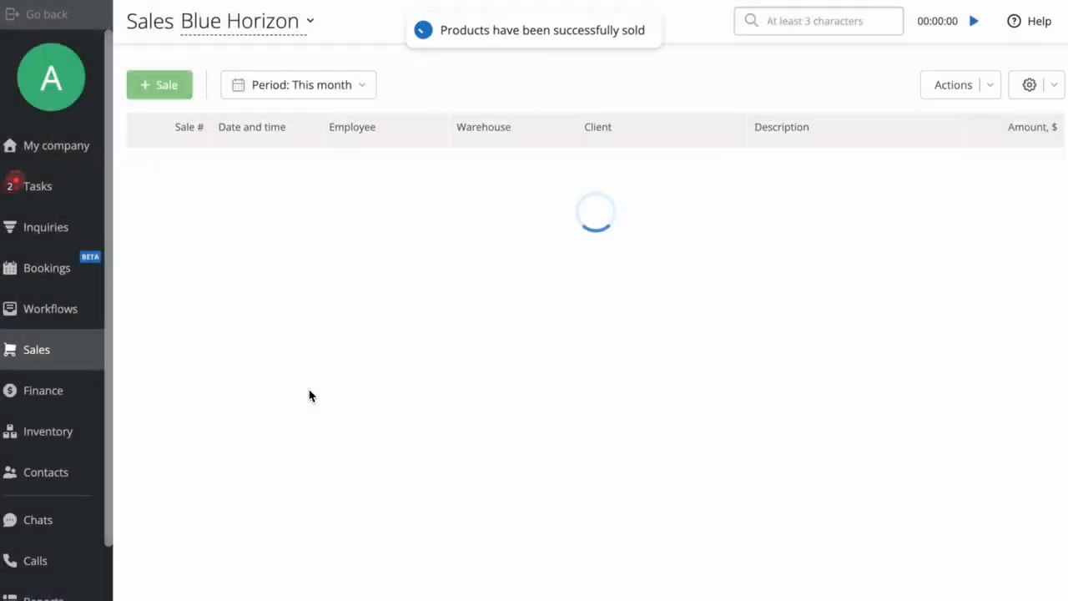